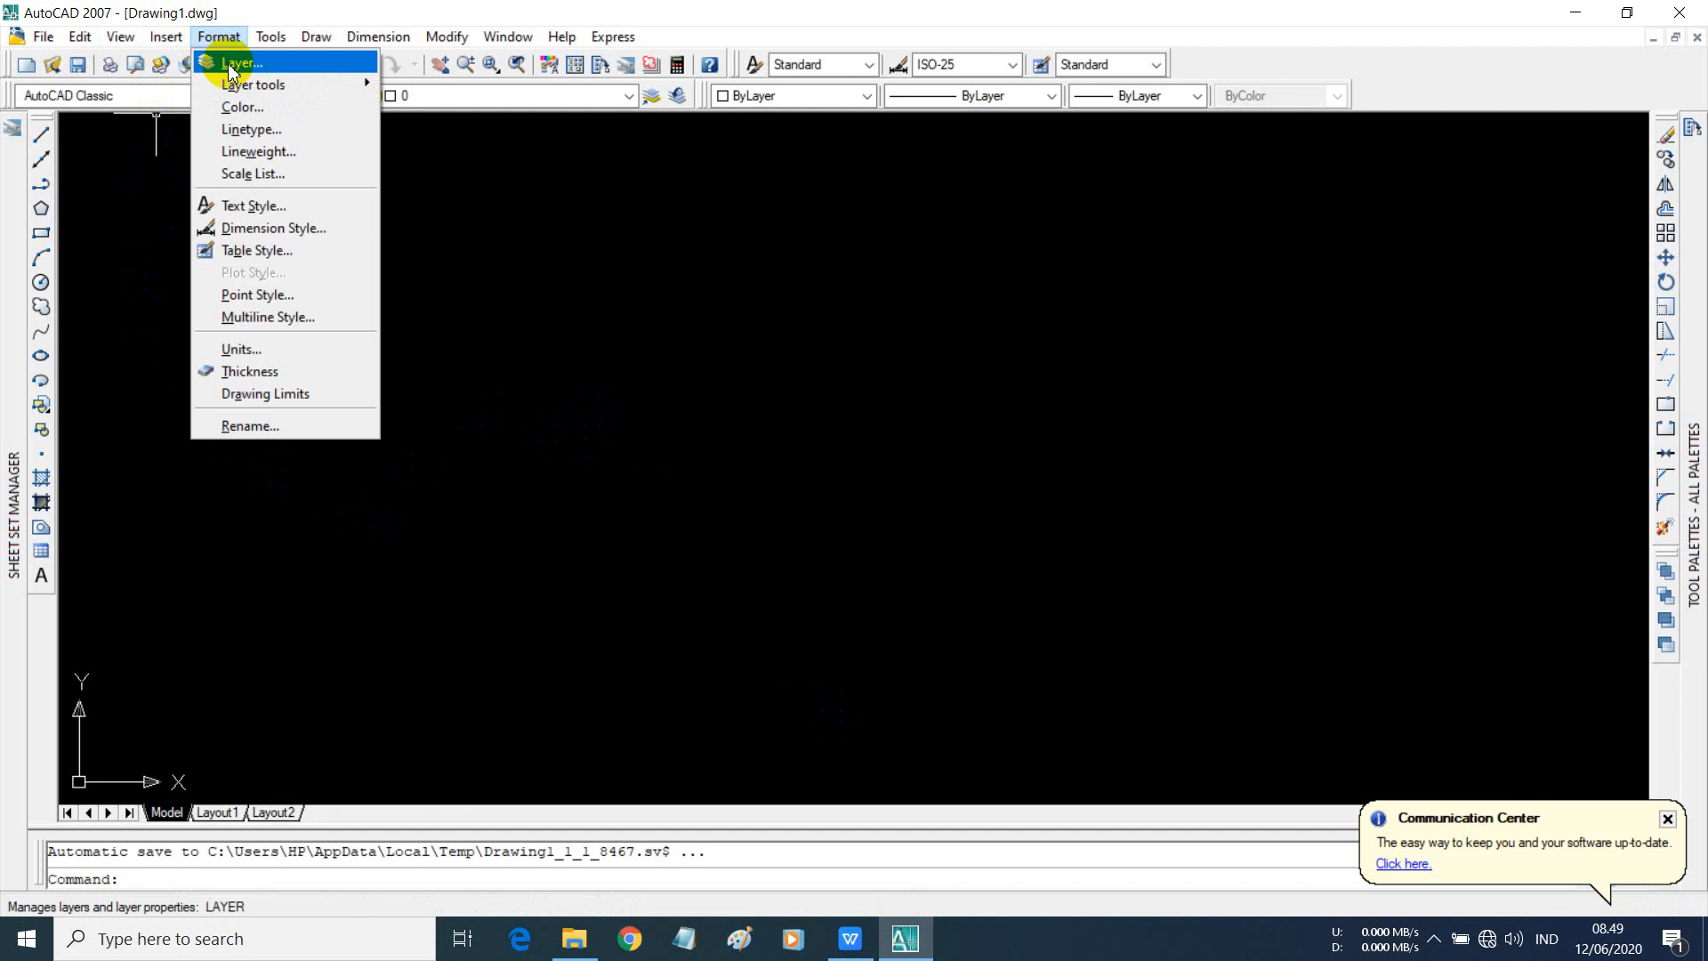
- Create a new layer called Rumah and set its color to cyan
left_click(231, 71)
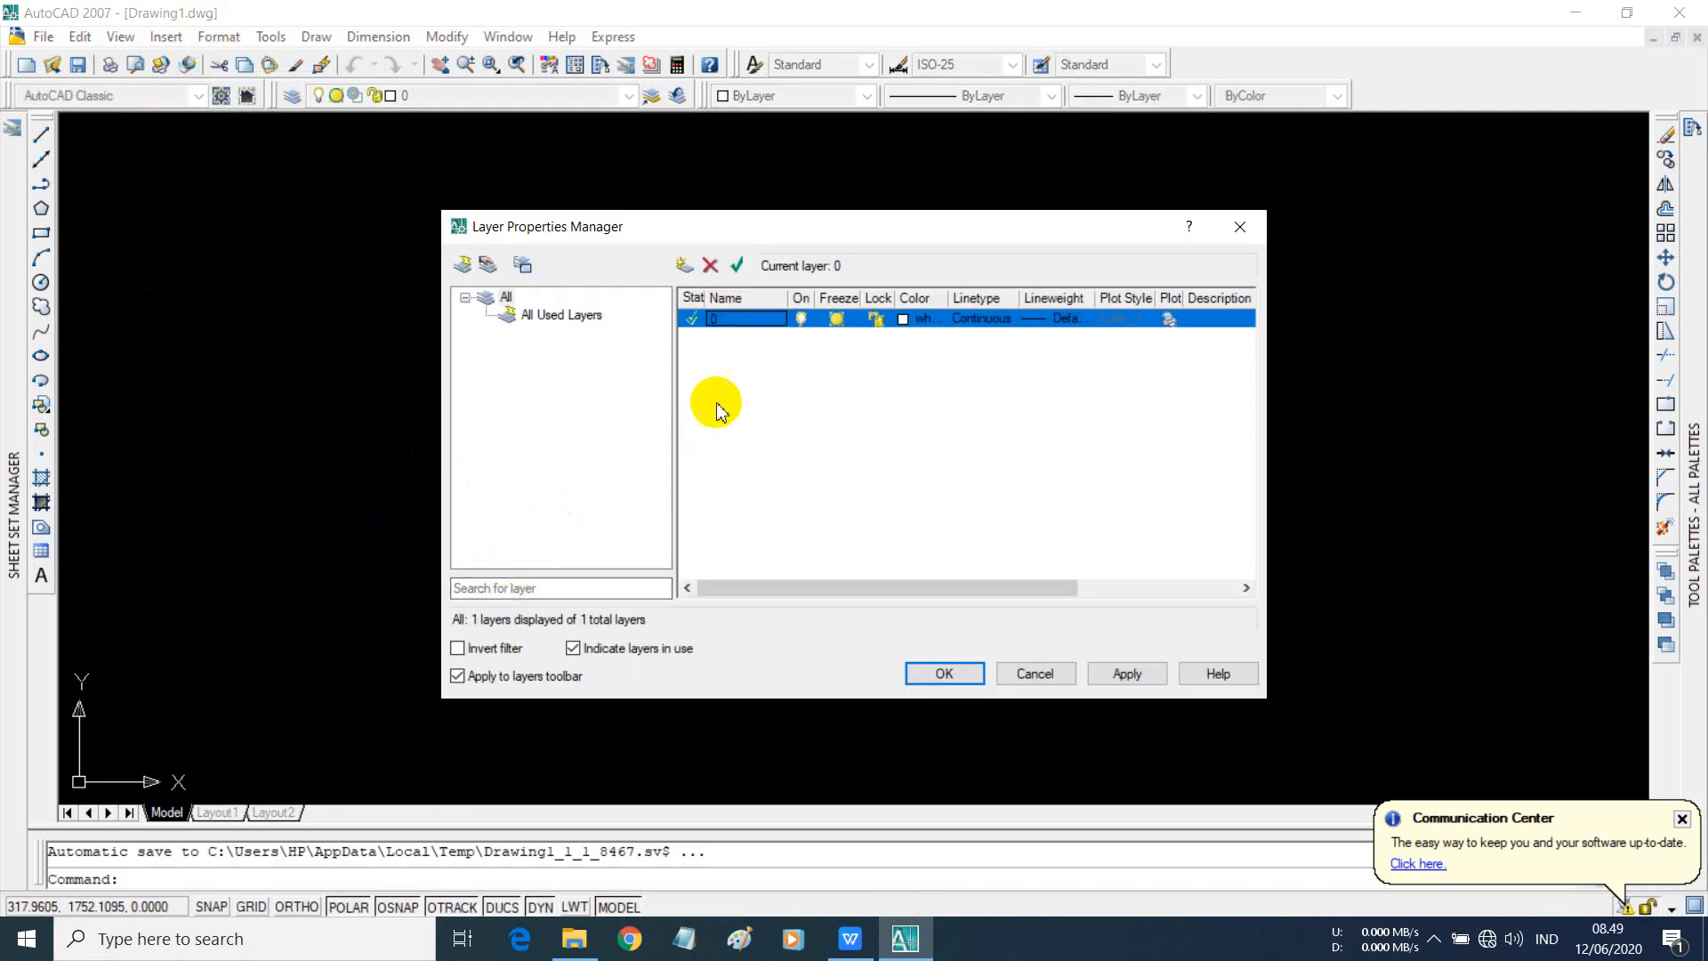
left_click(683, 267)
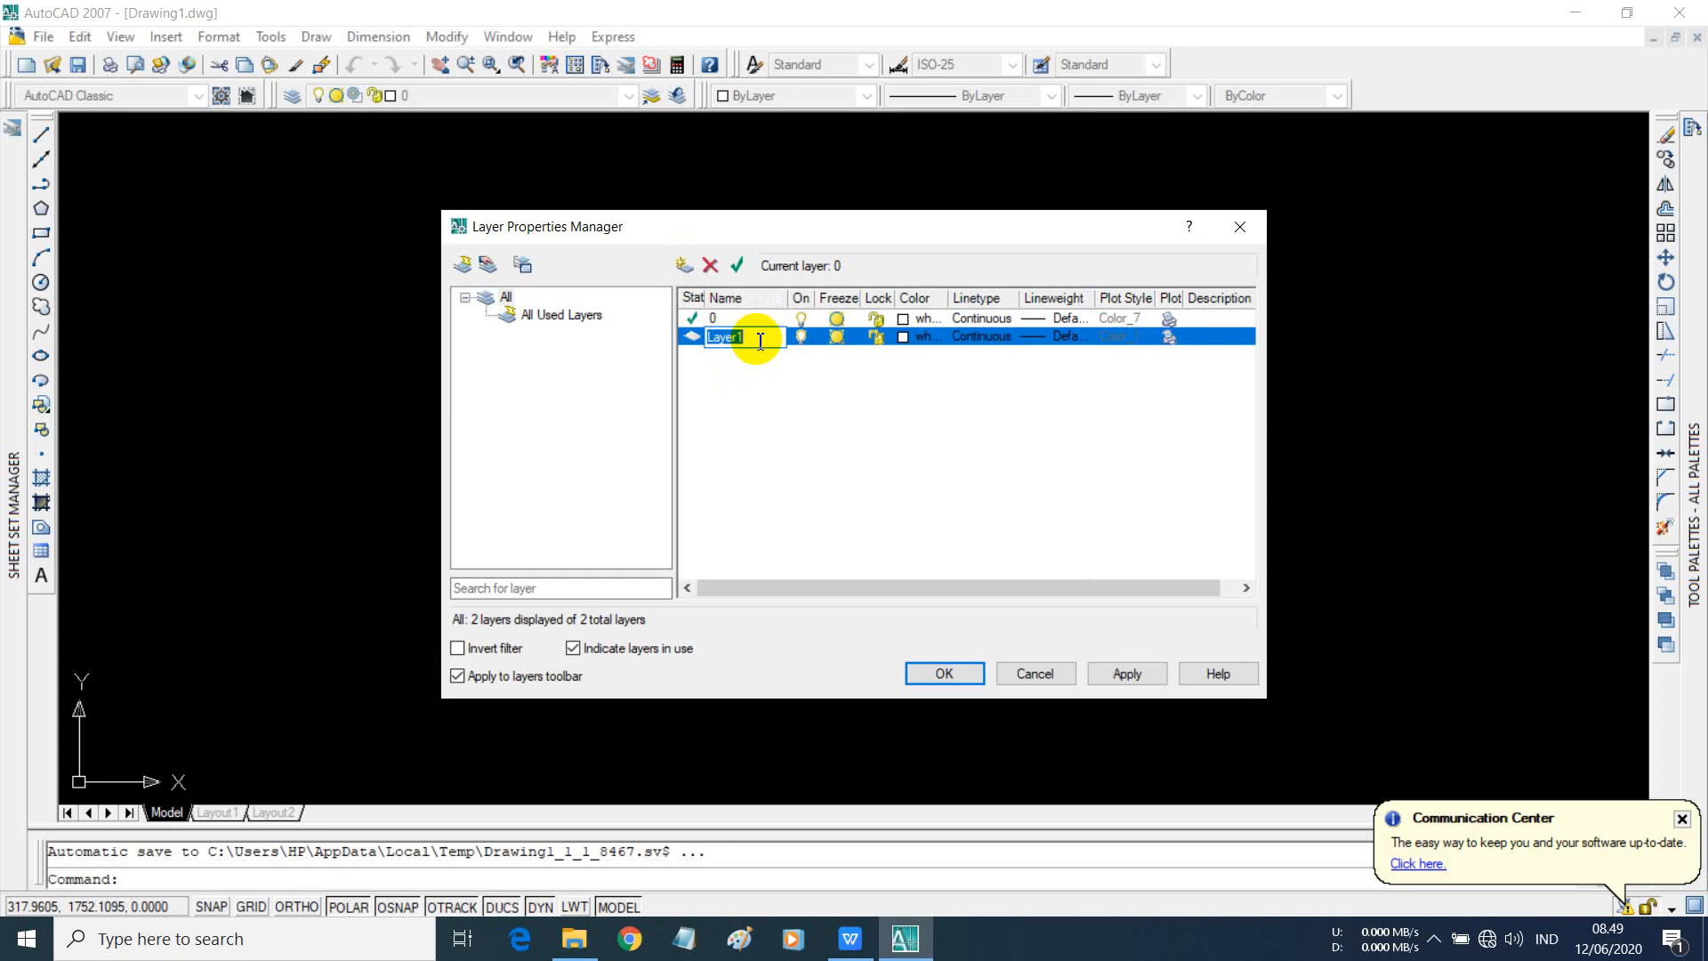
left_click(761, 339)
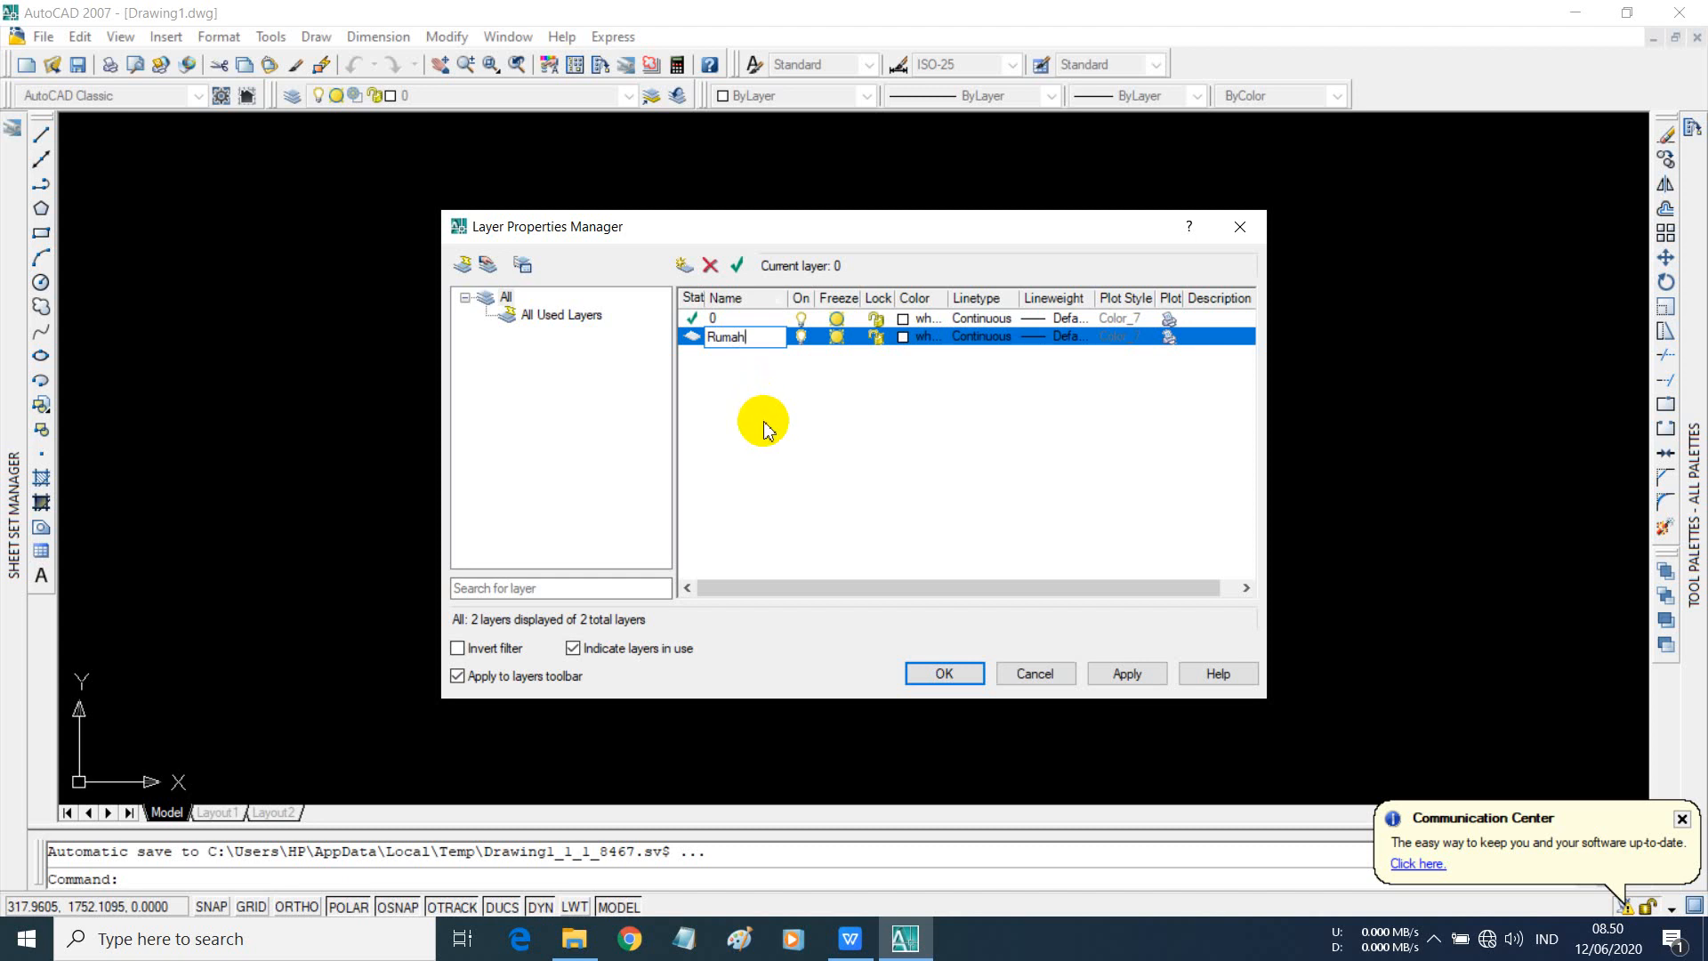
key("Return")
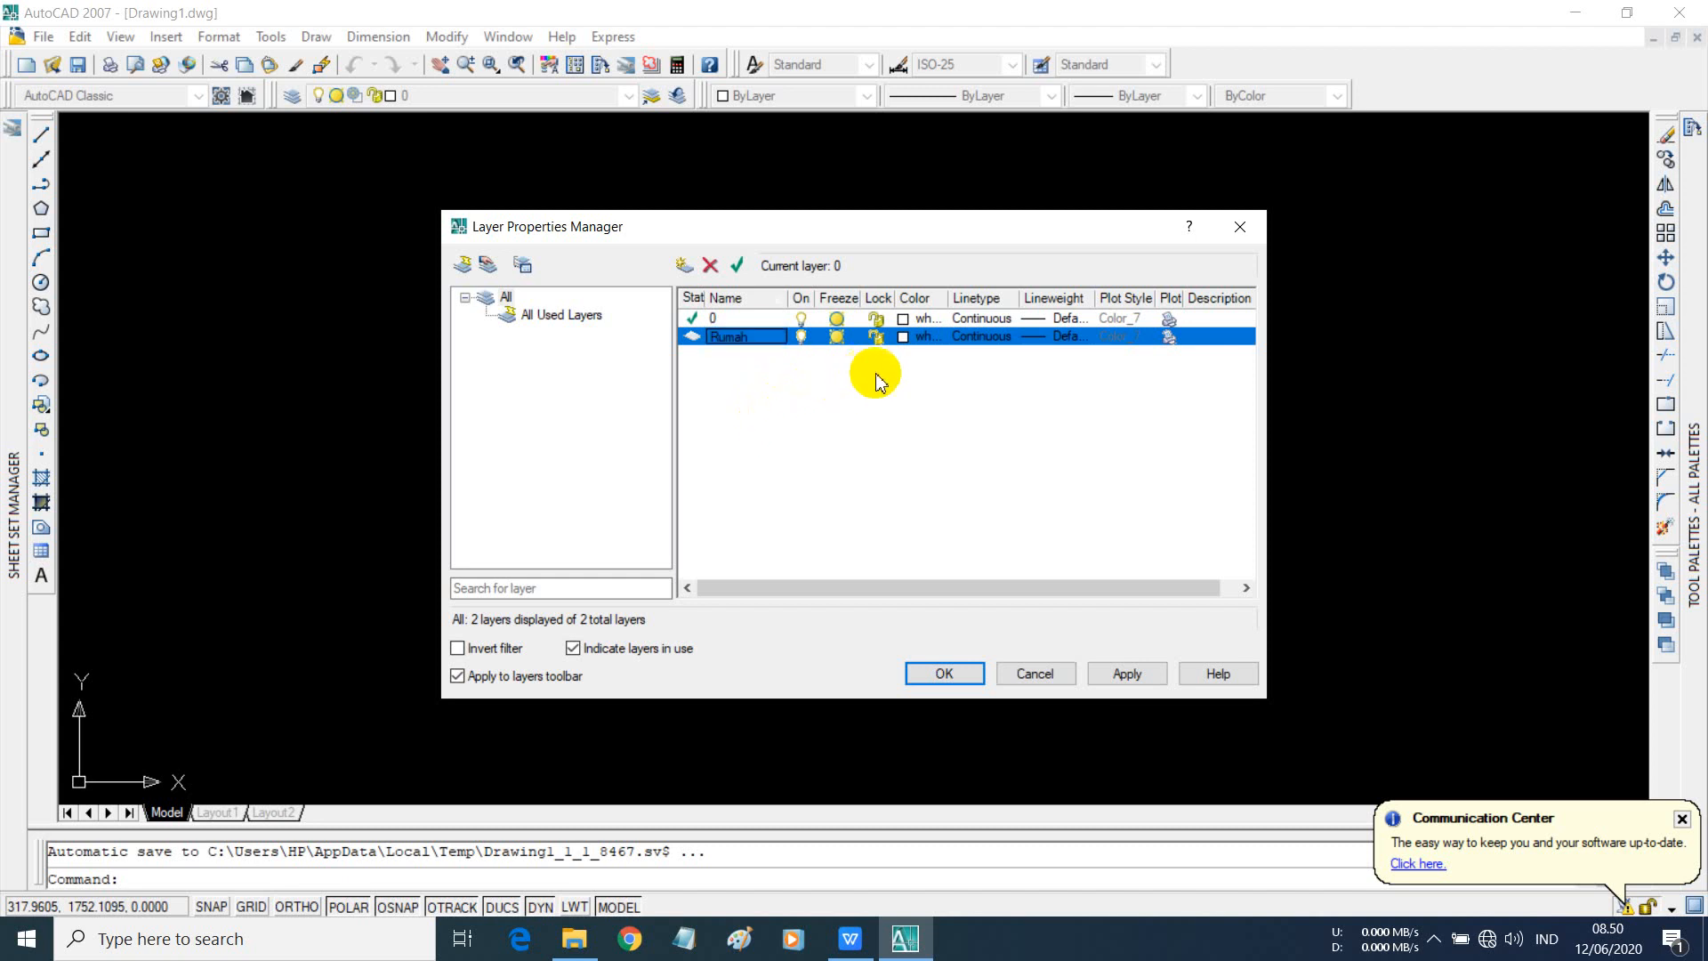
left_click(926, 347)
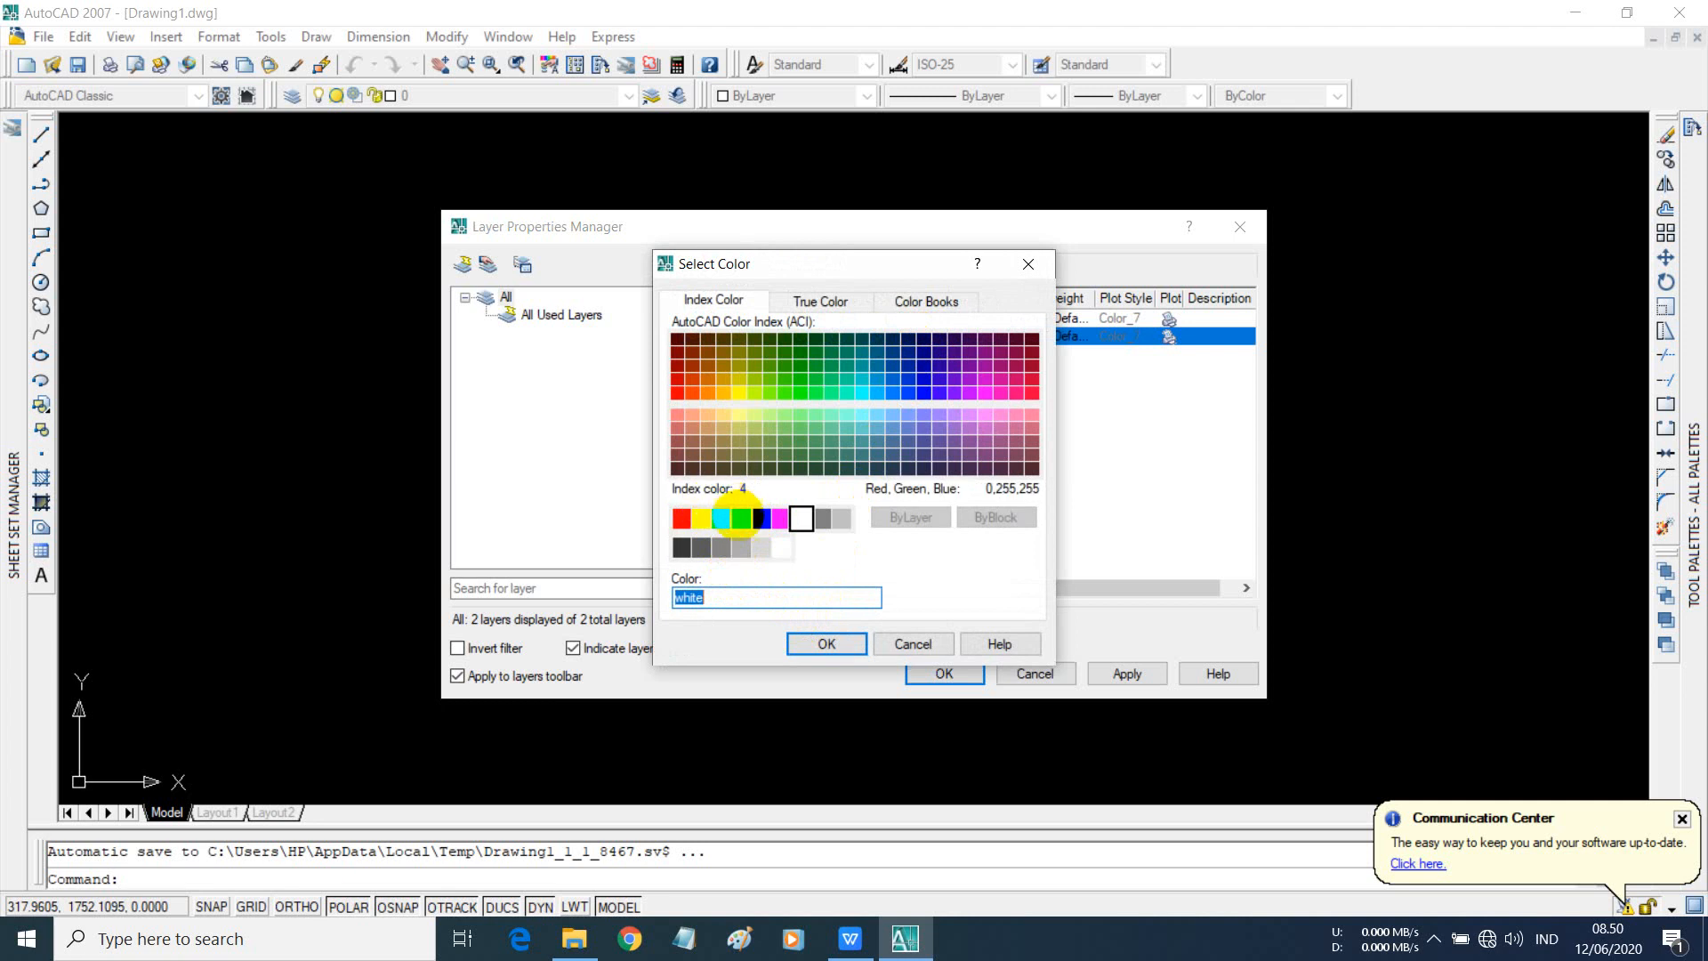
left_click(739, 522)
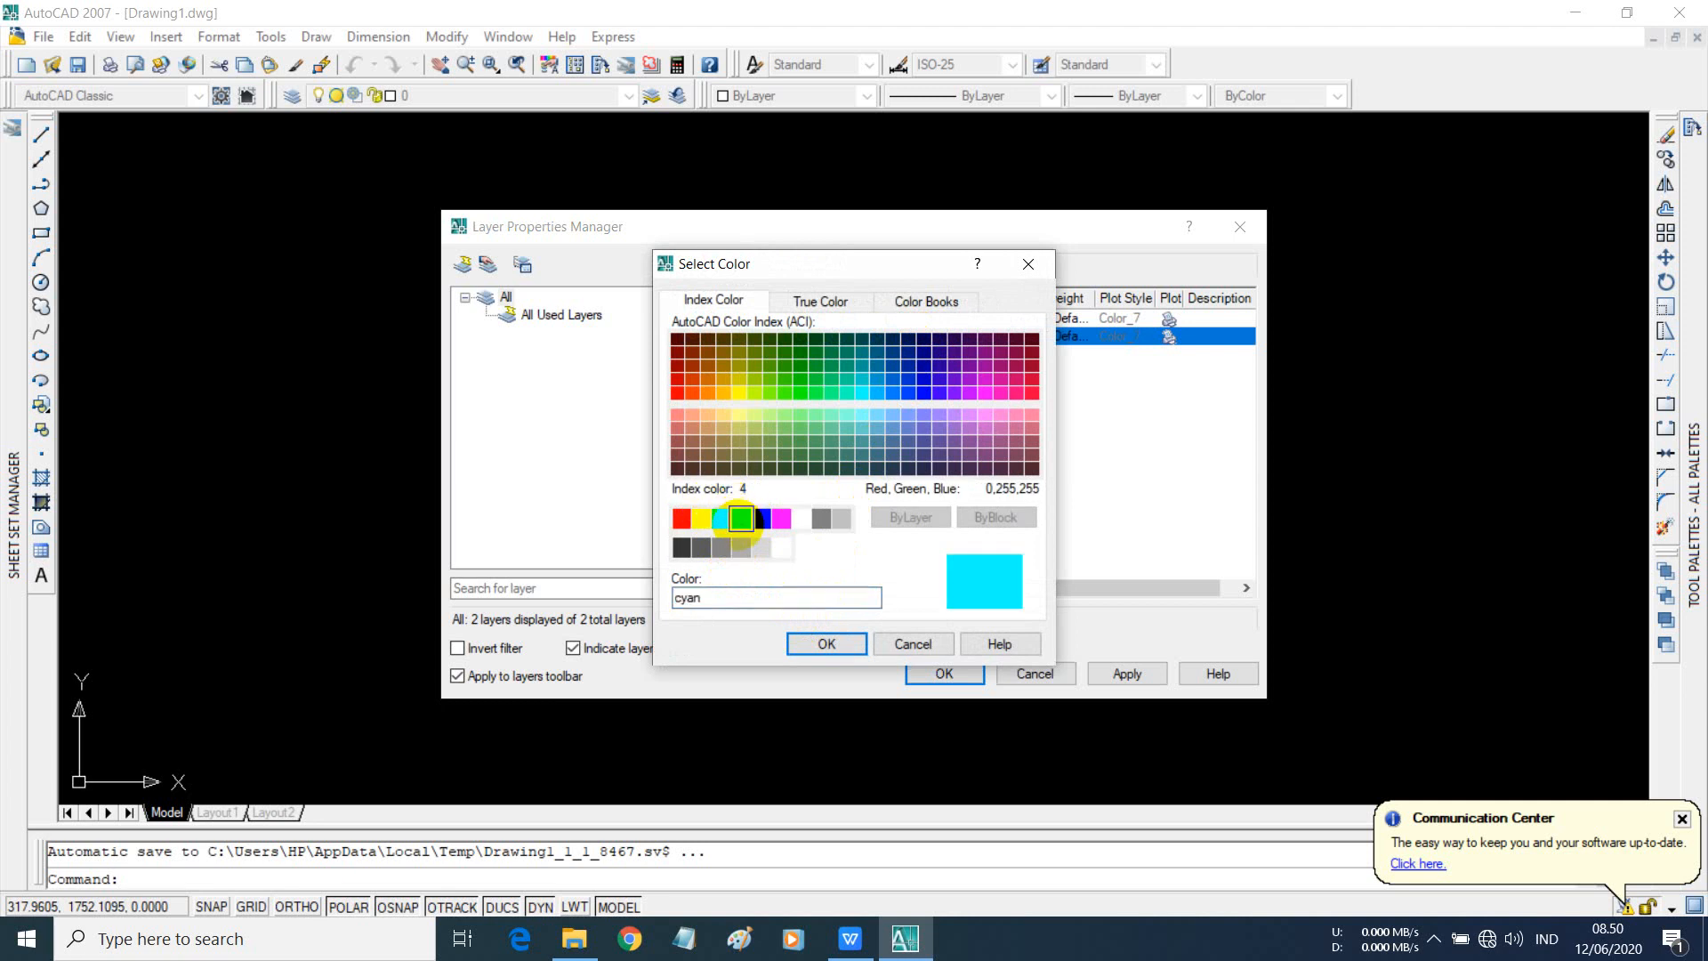
left_click(837, 648)
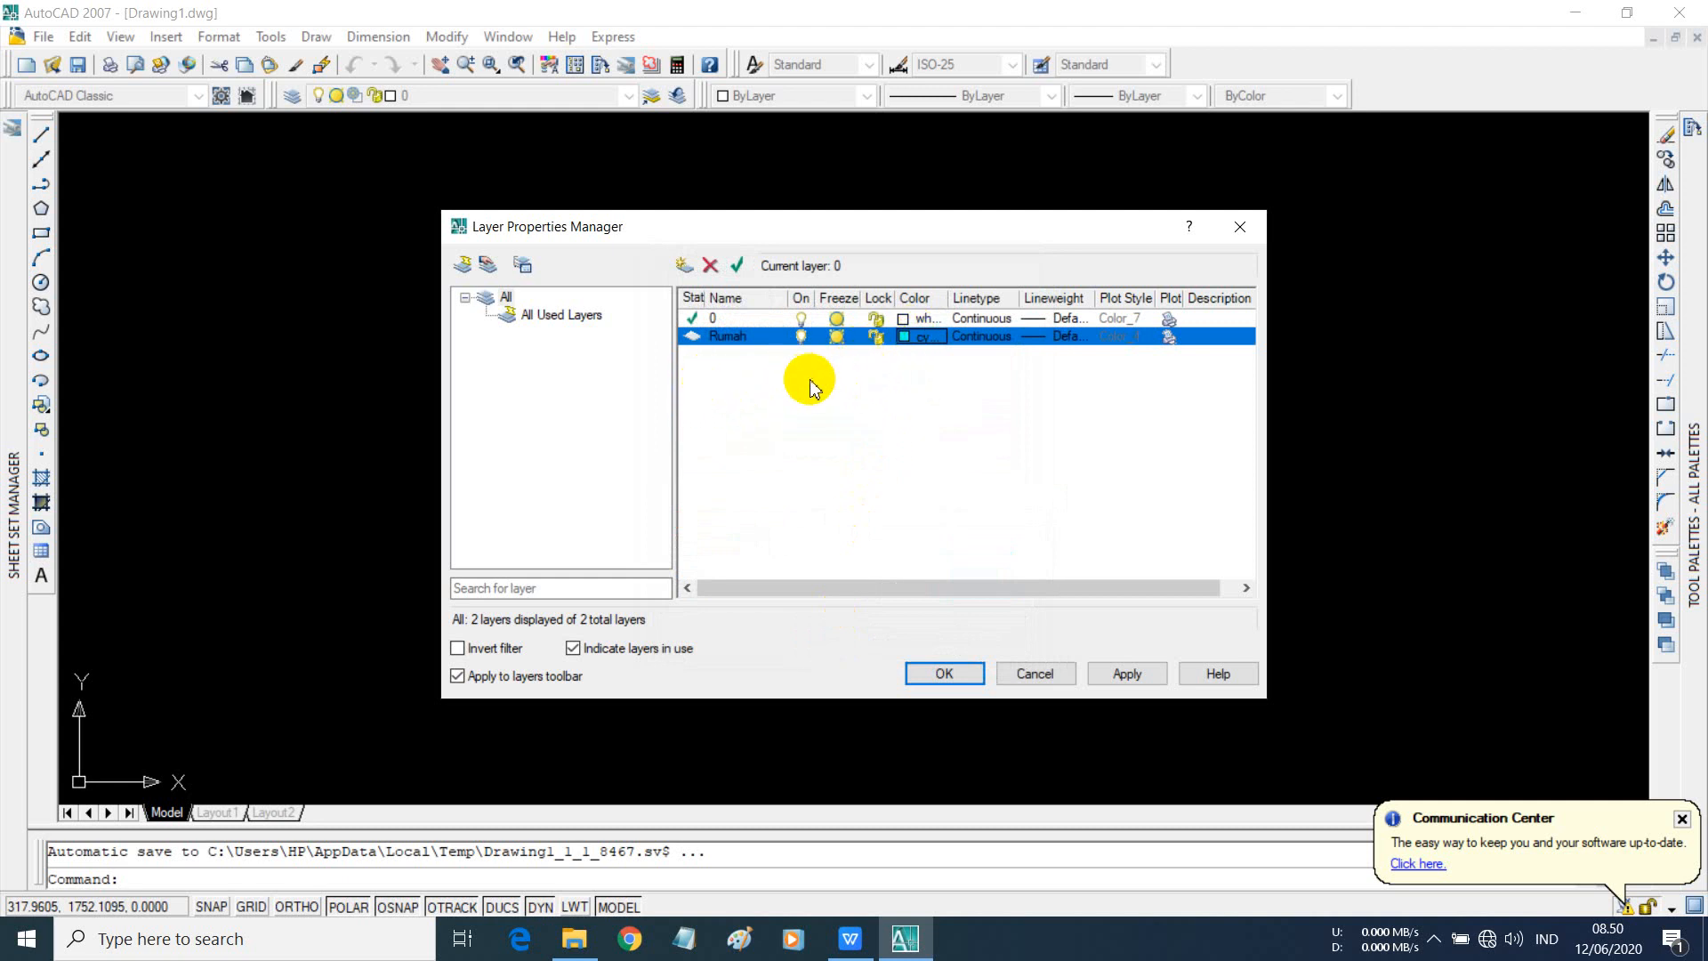
- Add a layer called Pintu and set its color to red
left_click(684, 267)
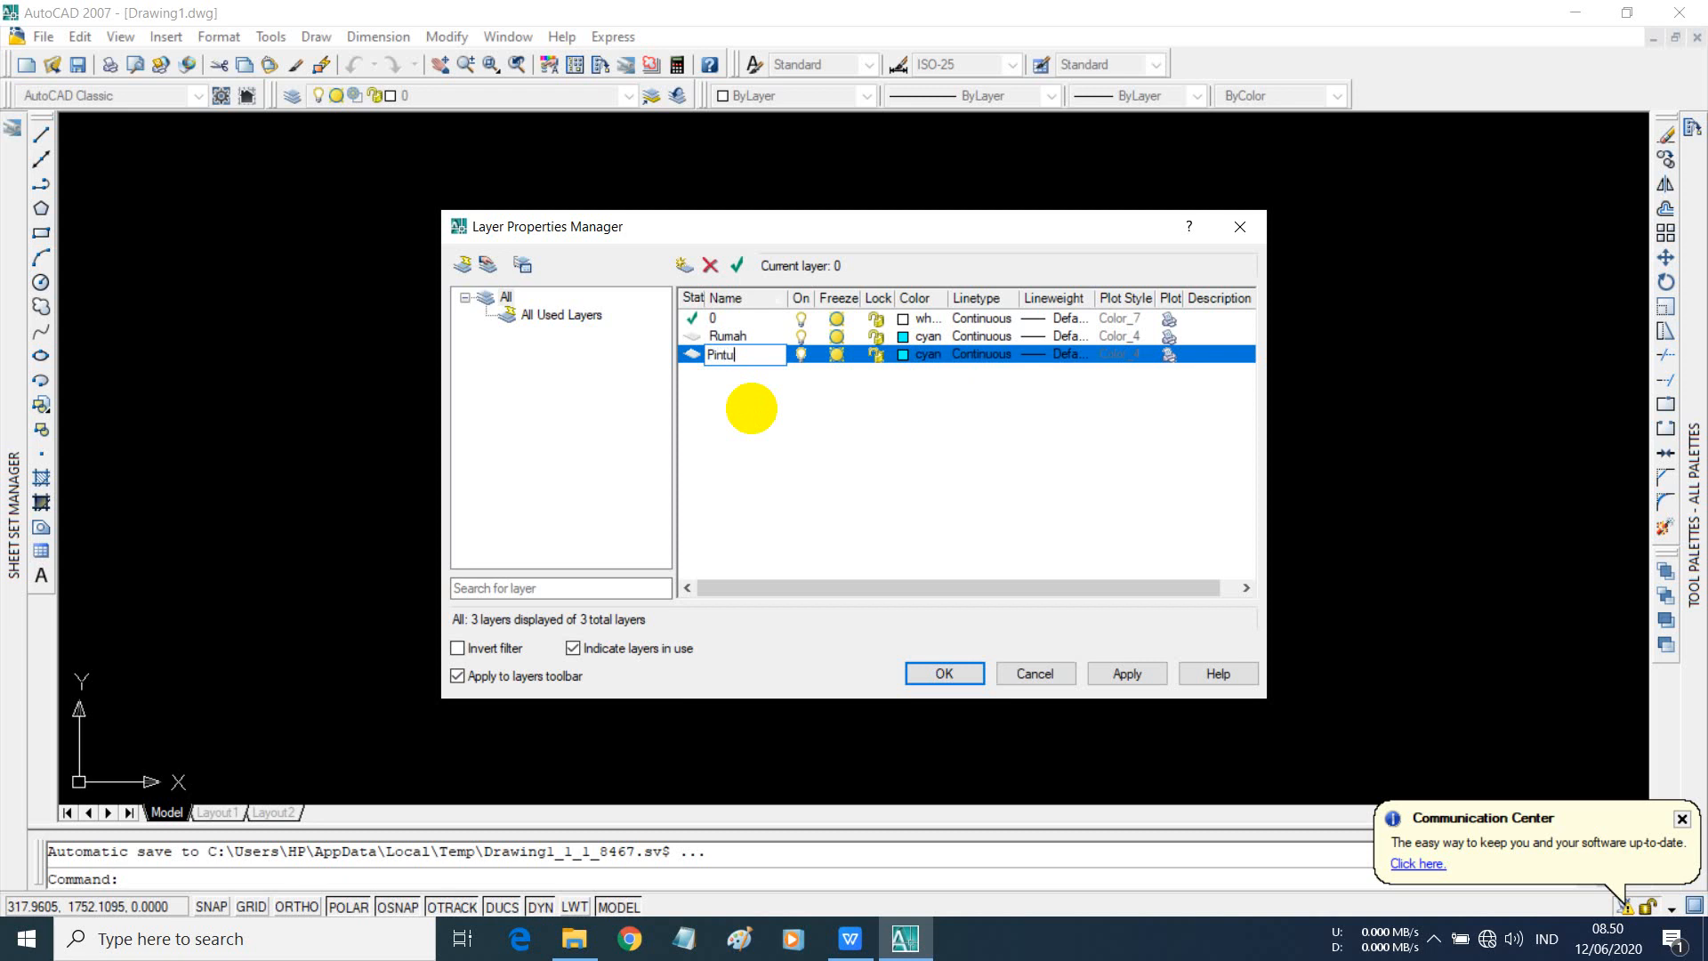
left_click(752, 416)
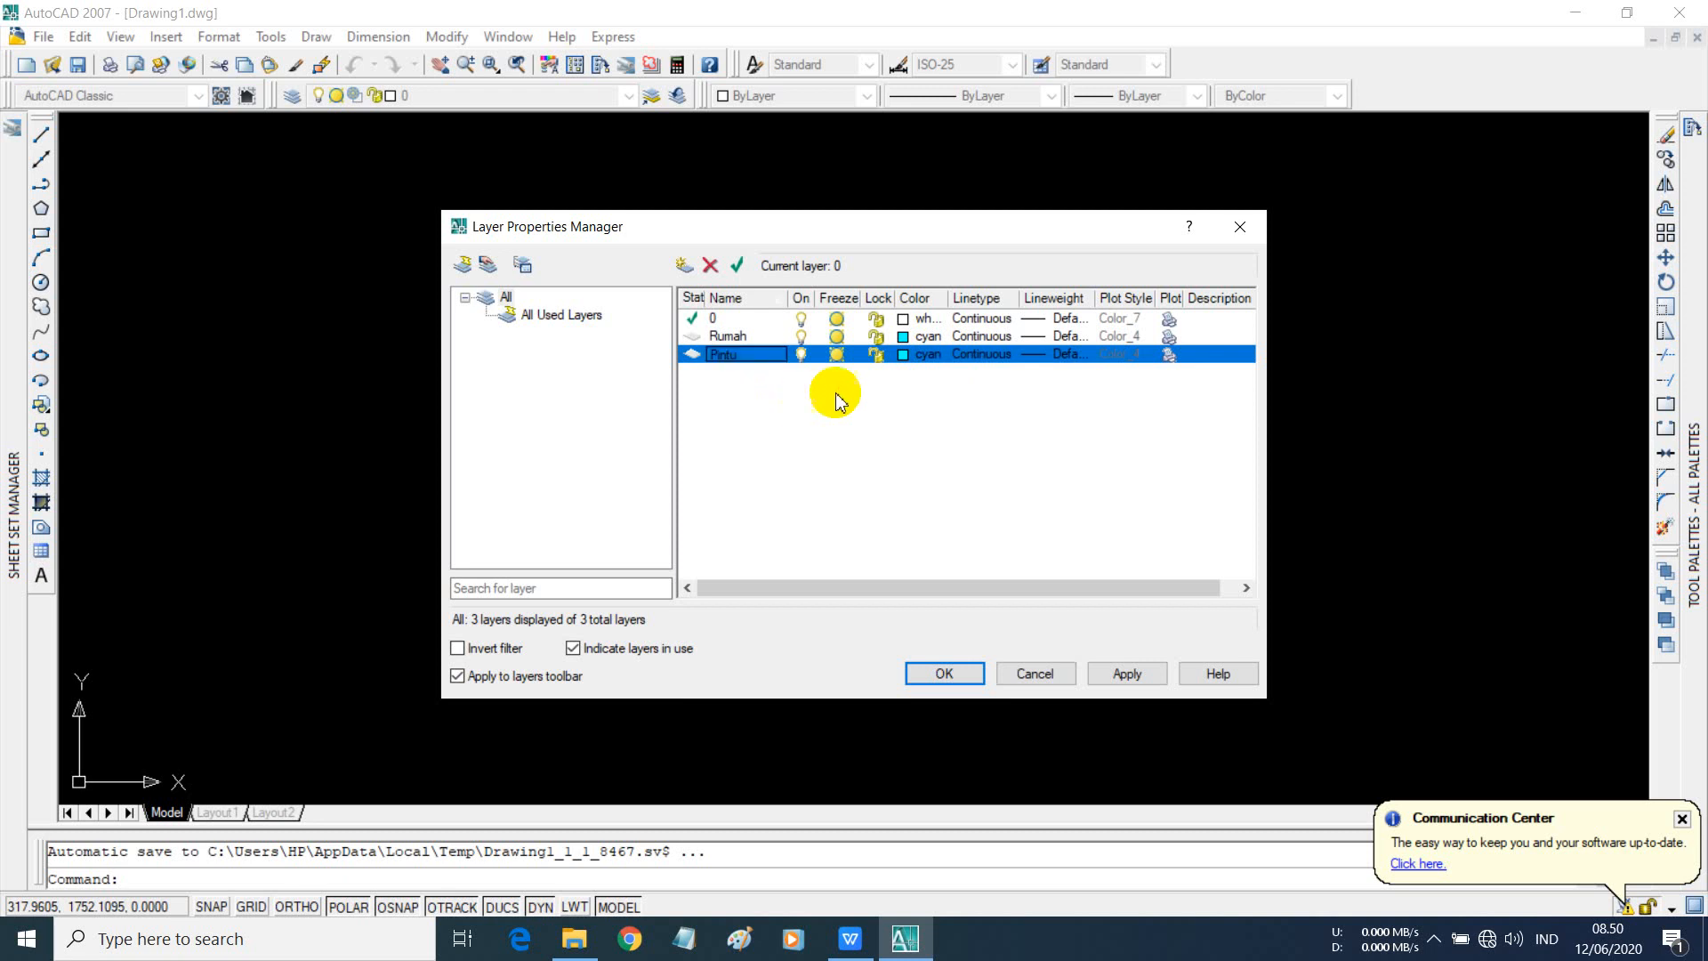
left_click(911, 359)
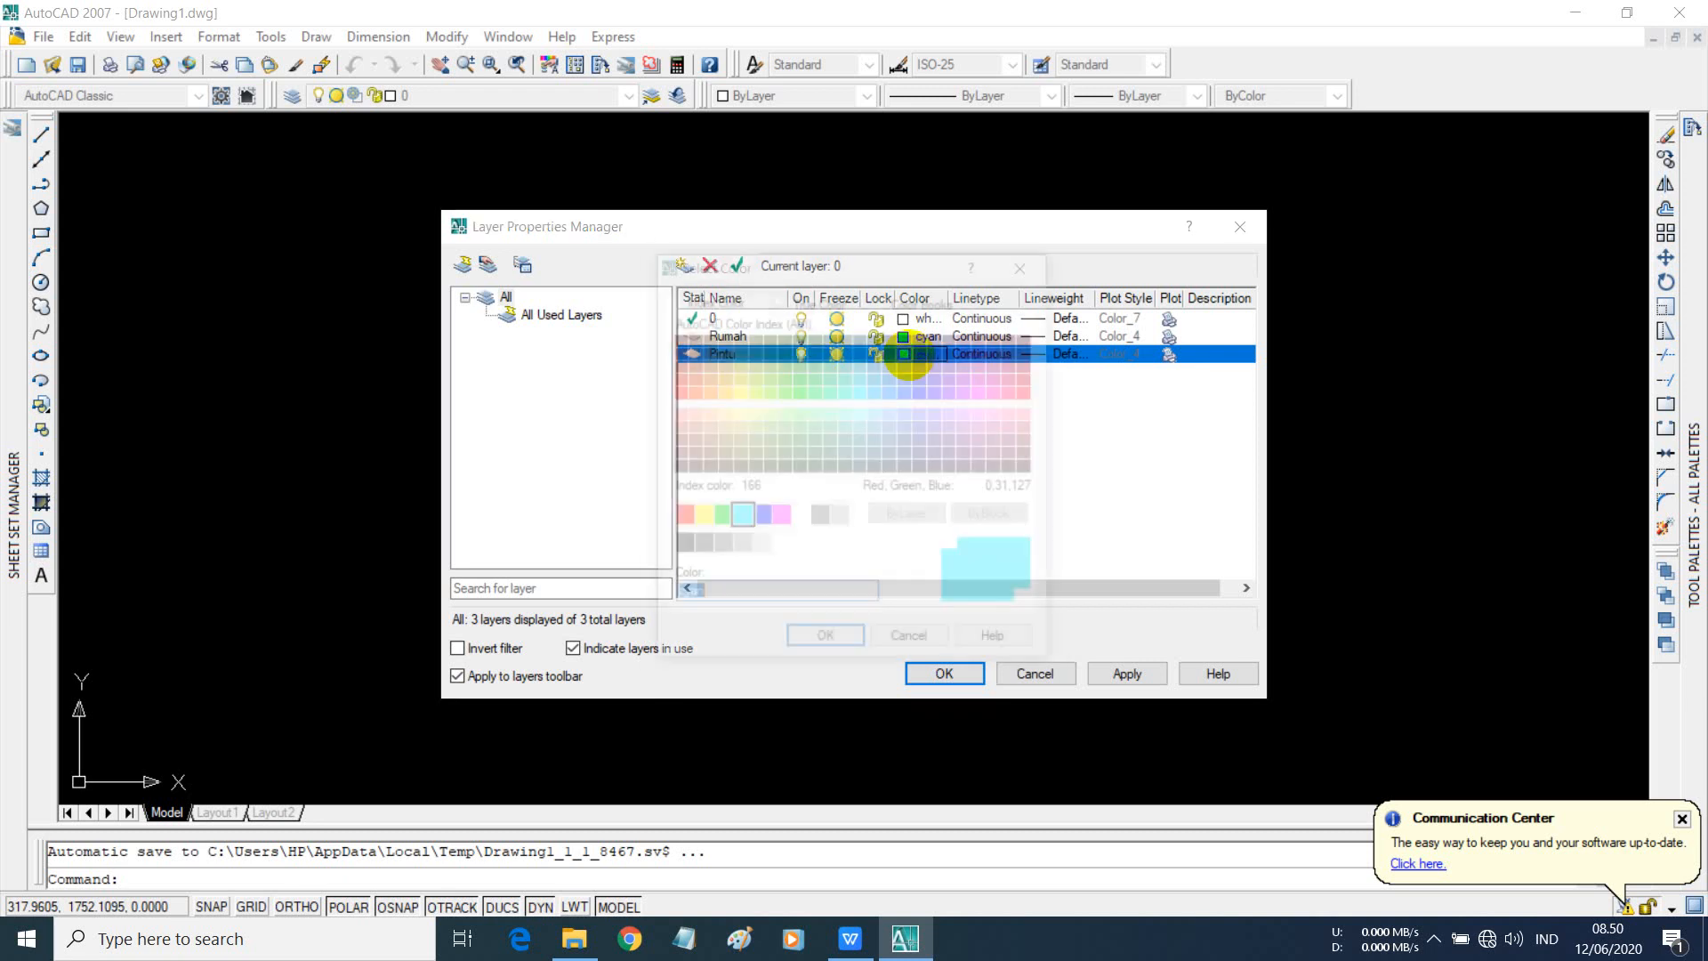
left_click(681, 518)
left_click(827, 643)
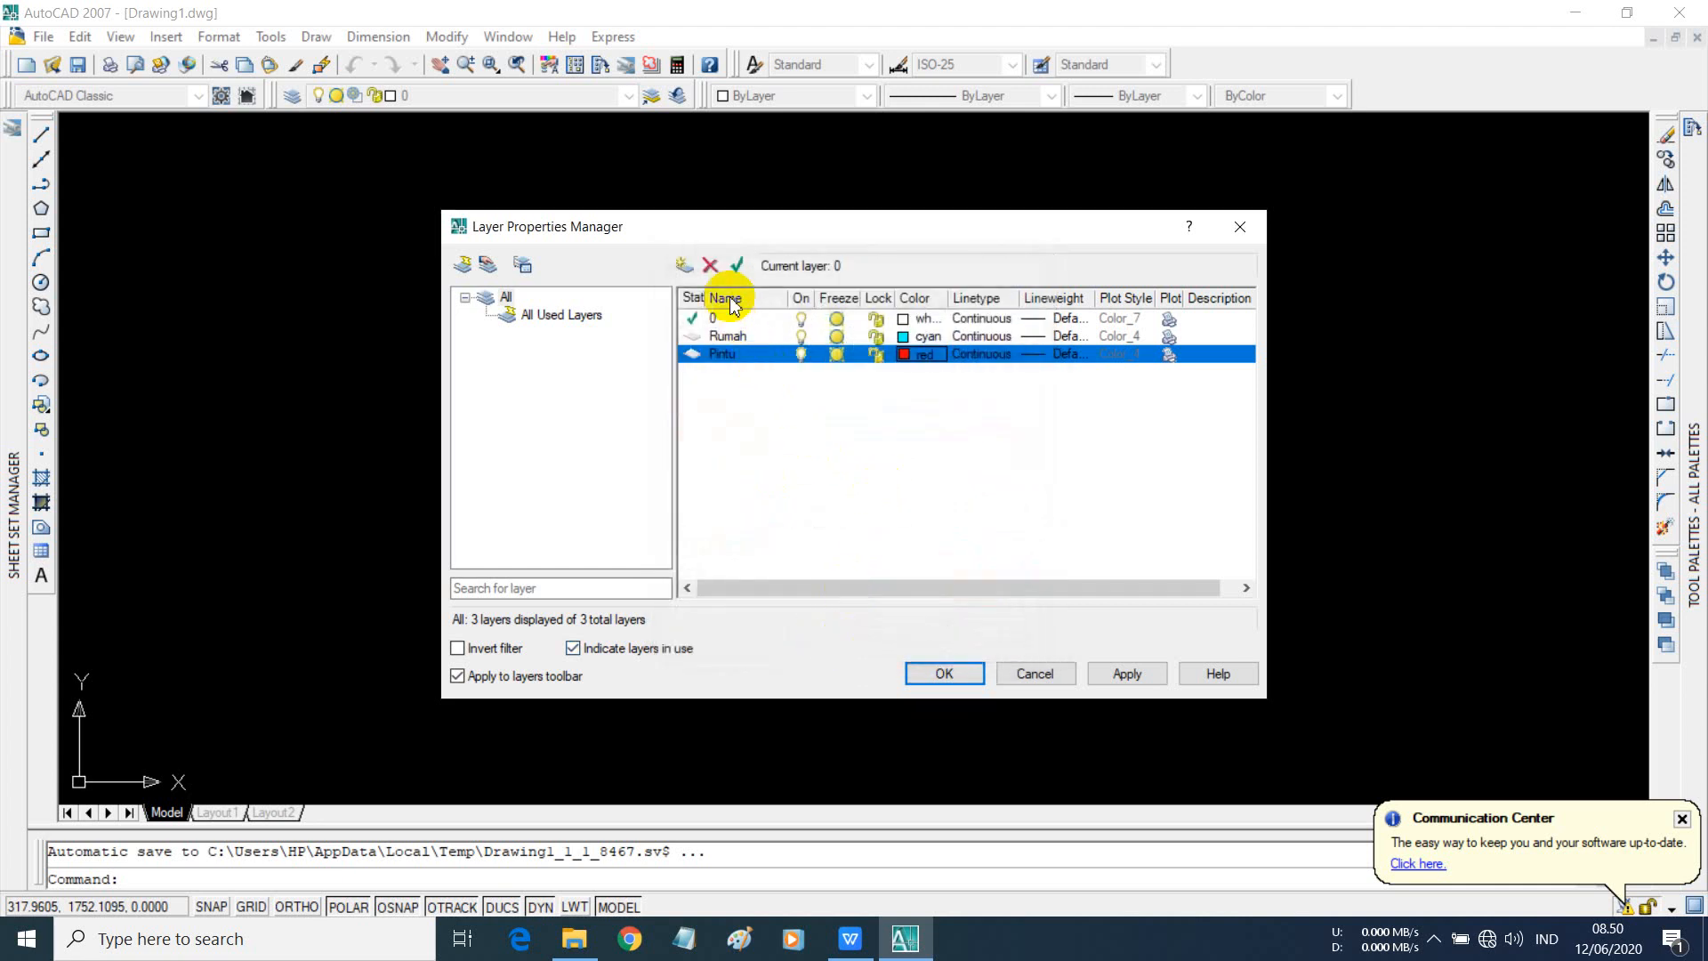
- Add a layer called Jendela with the color green and accept the layer settings
left_click(685, 271)
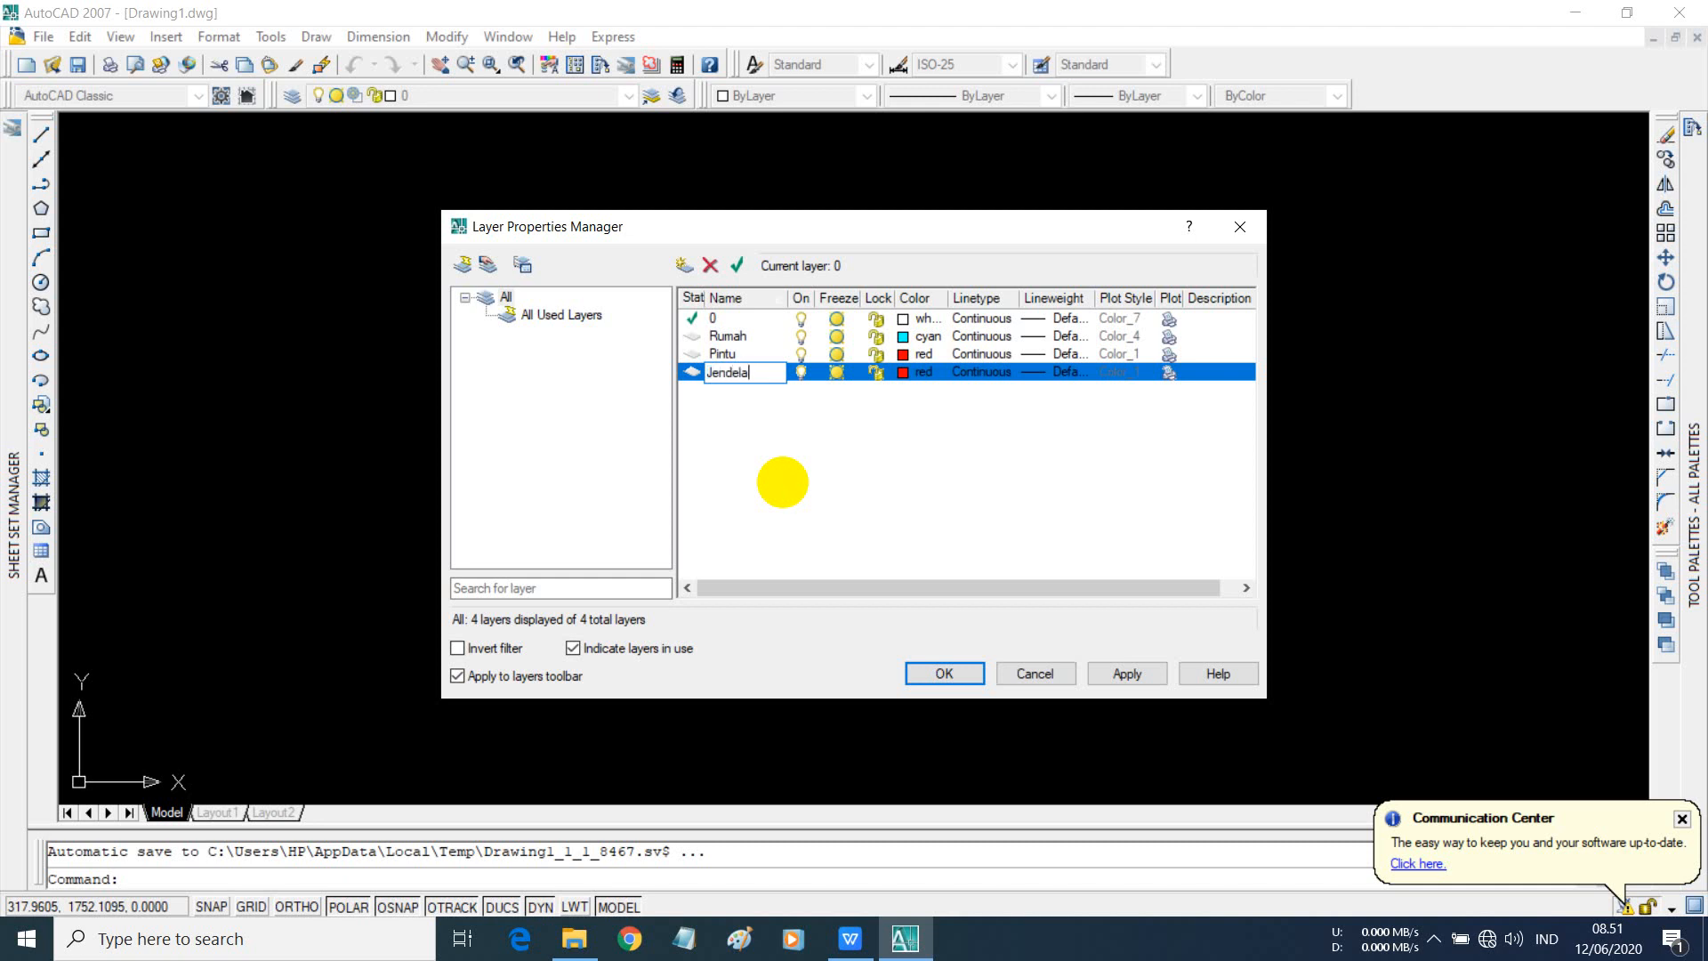
left_click(811, 484)
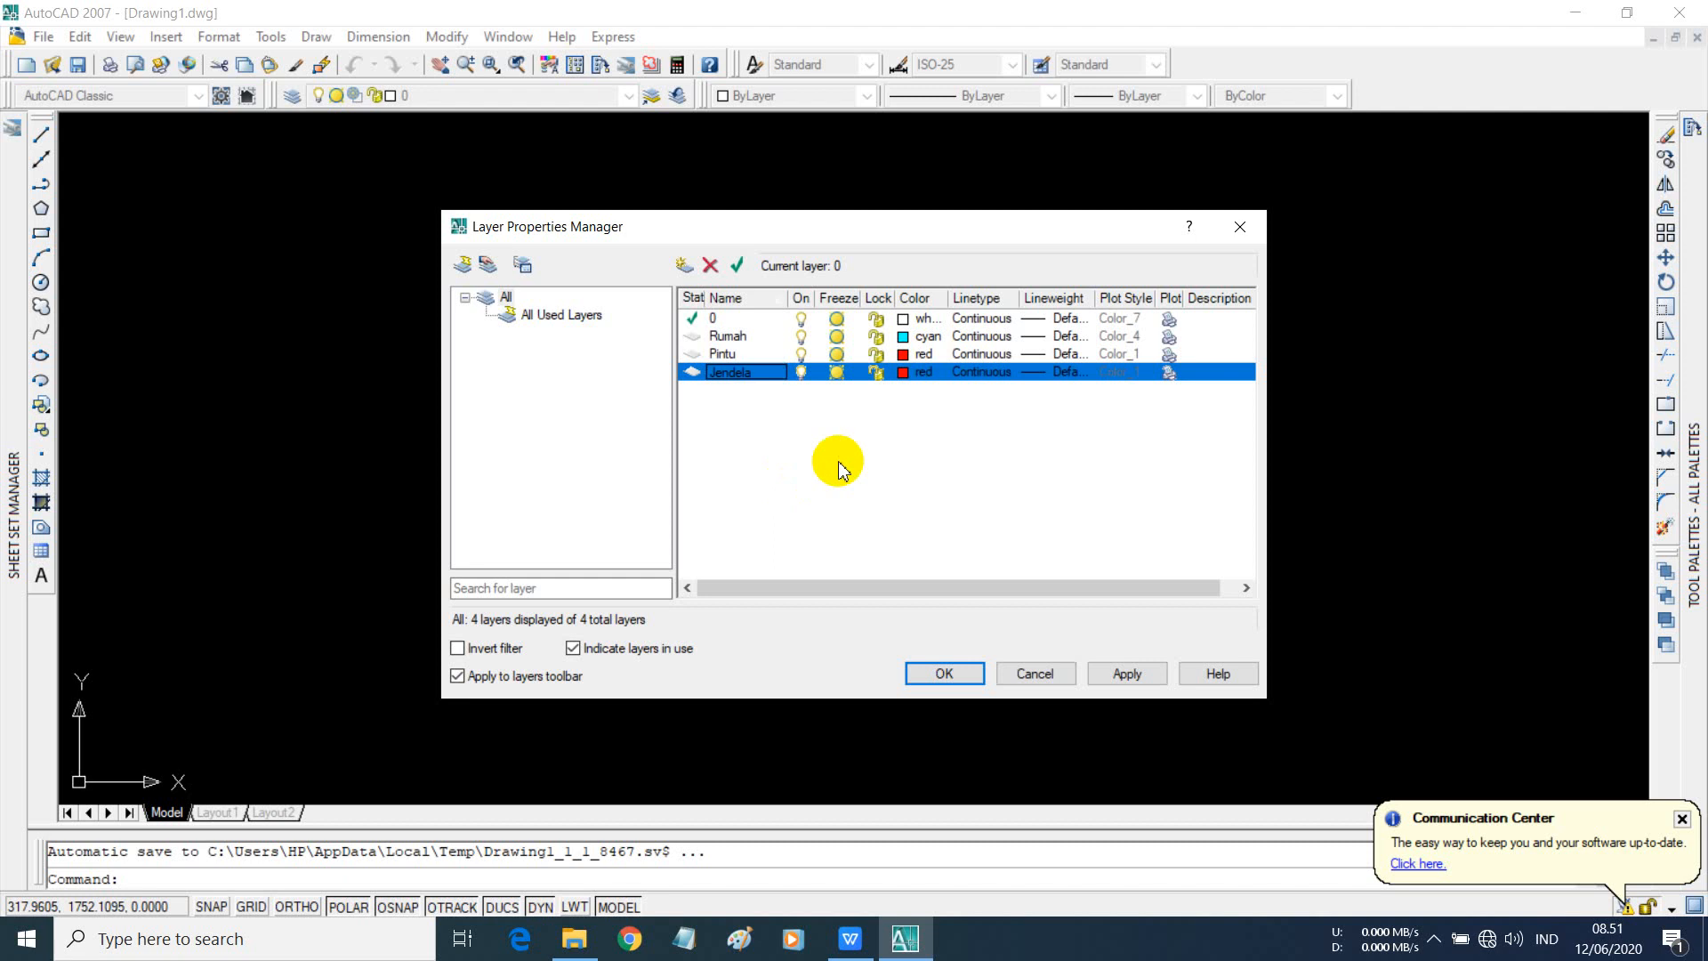
left_click(904, 374)
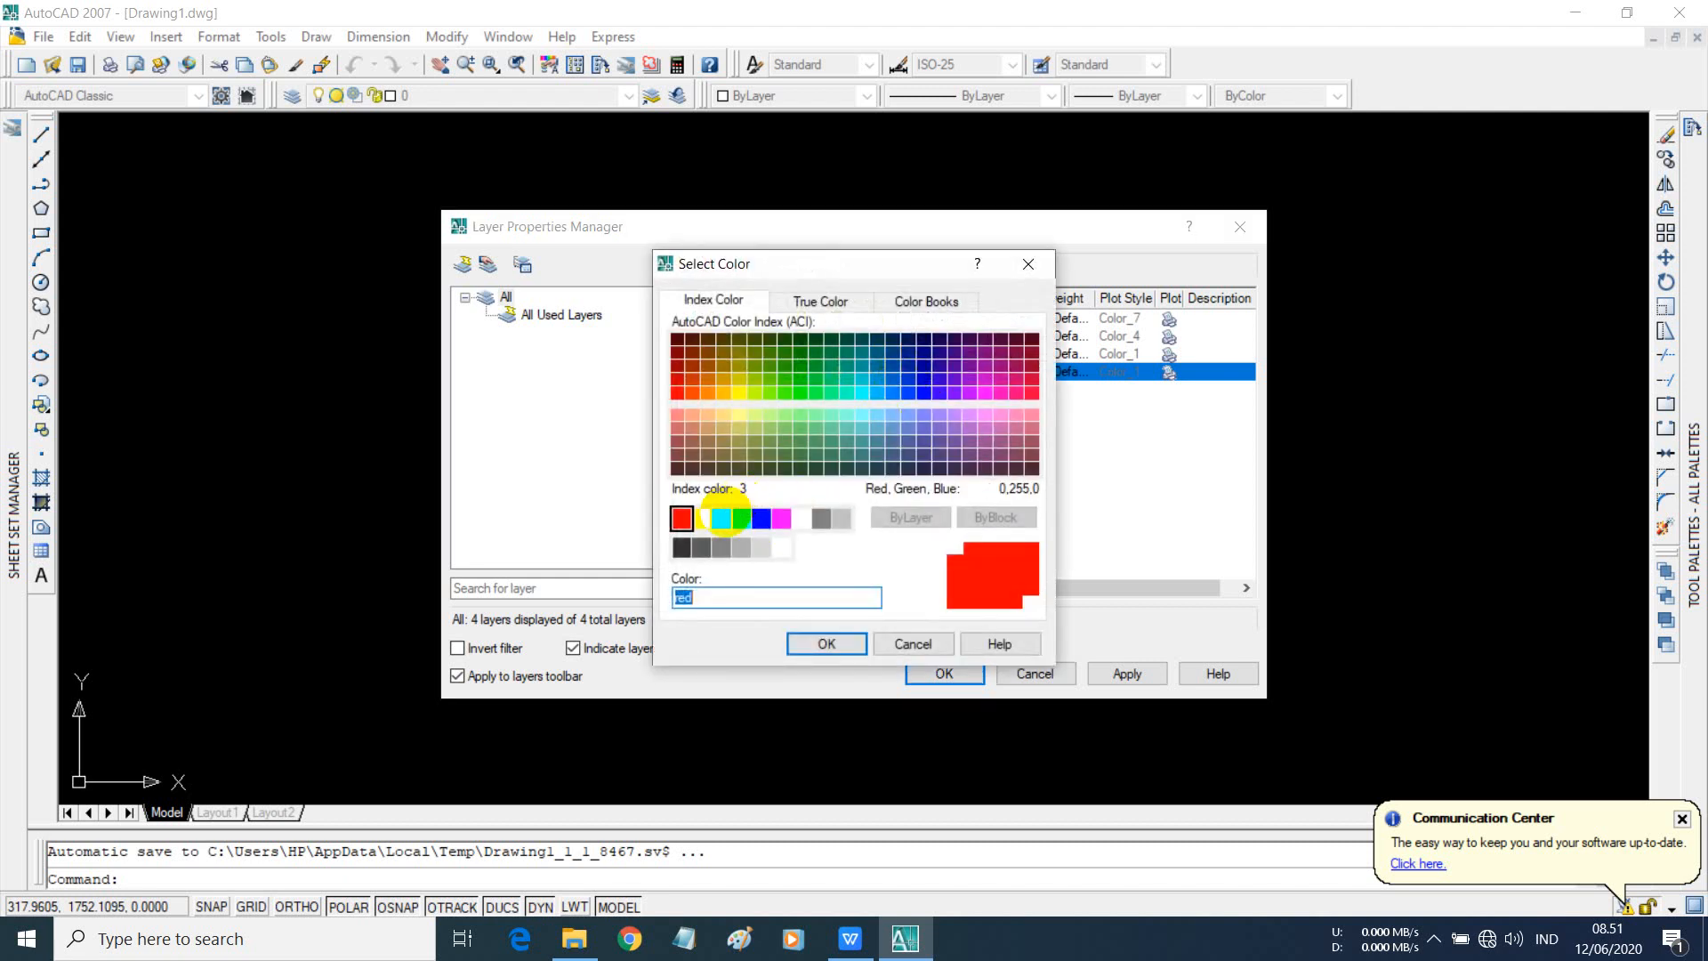
left_click(722, 517)
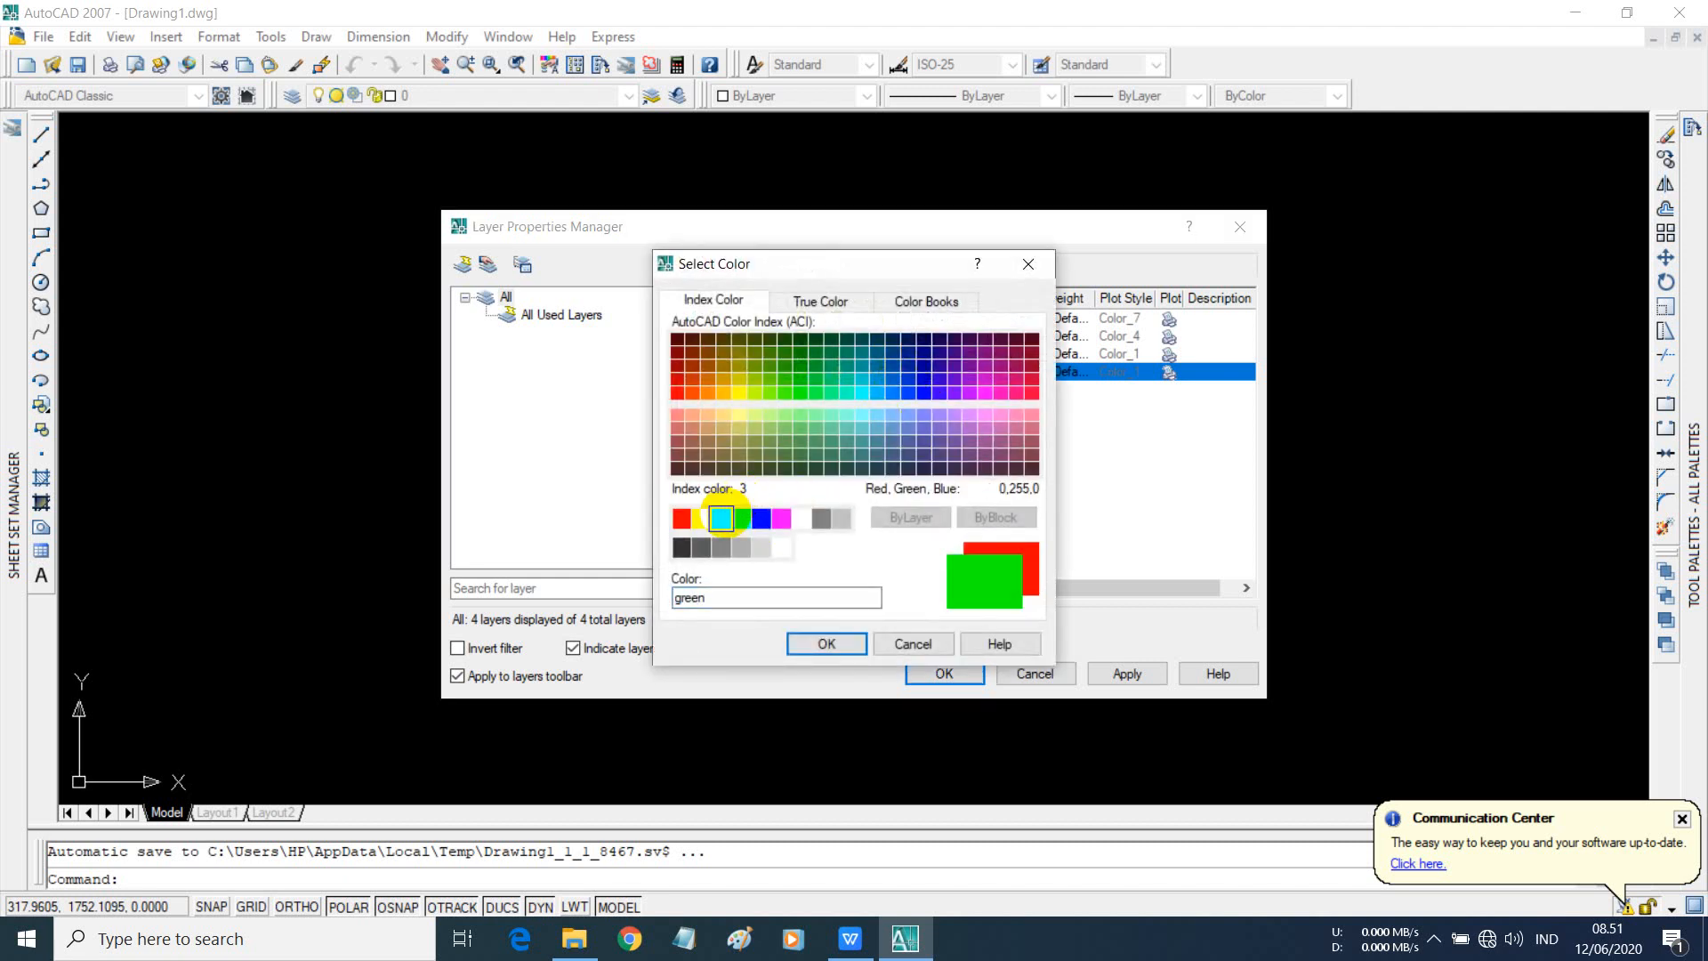
left_click(826, 645)
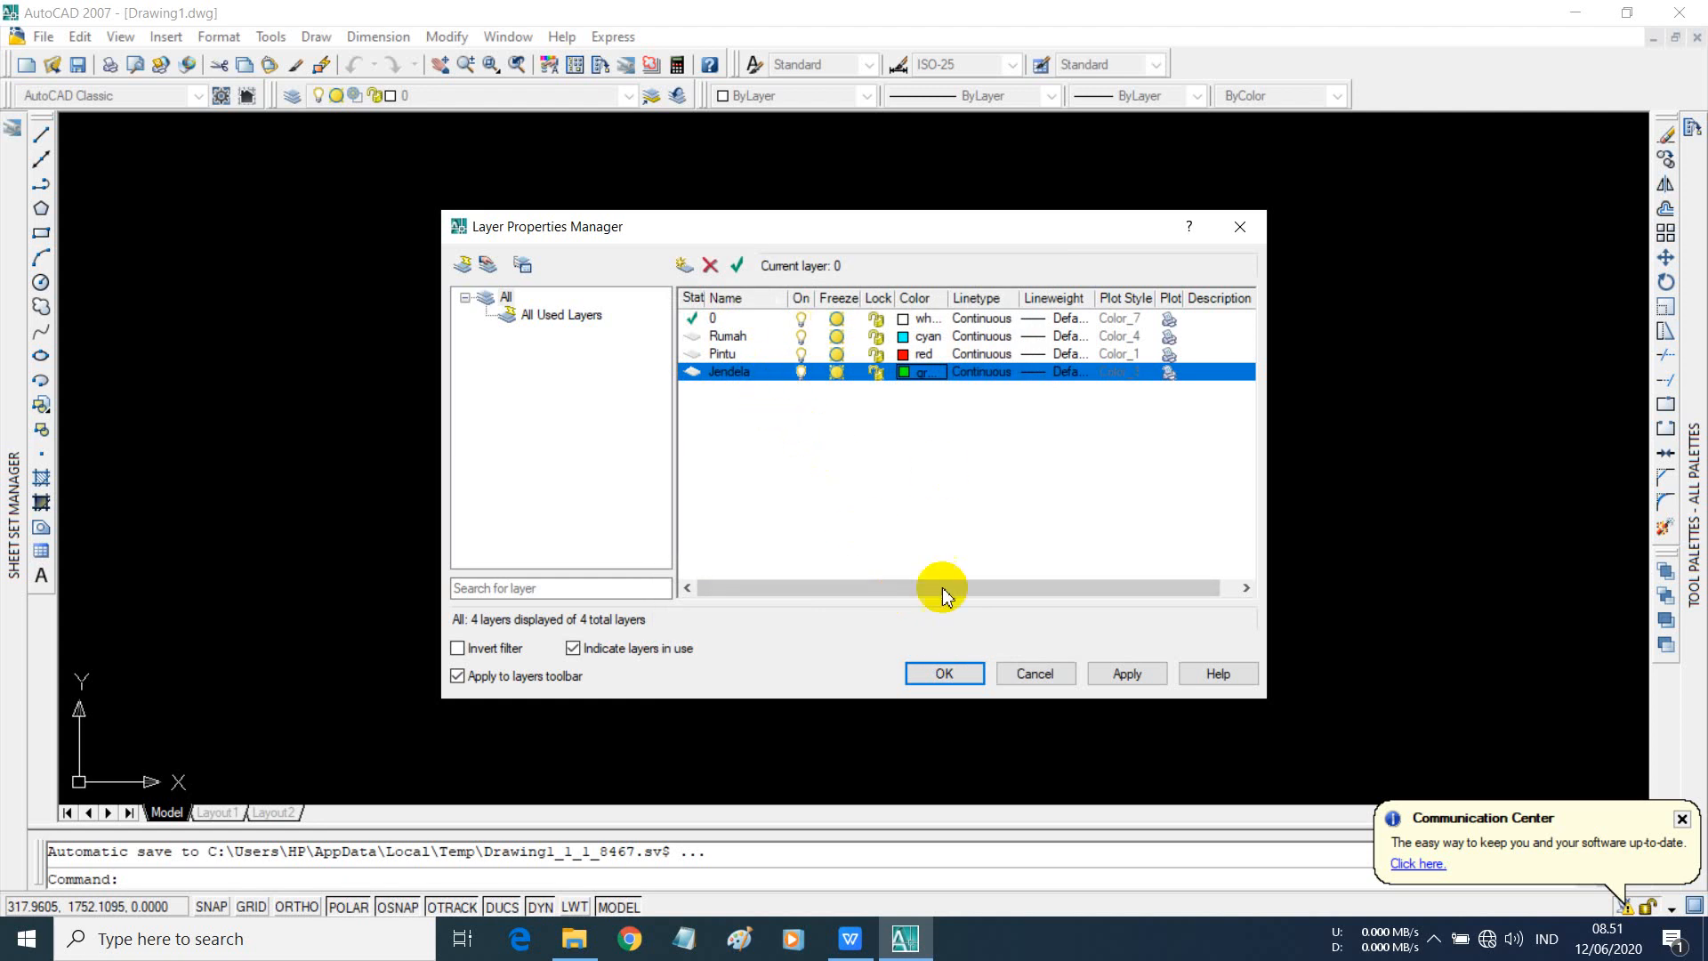
left_click(943, 674)
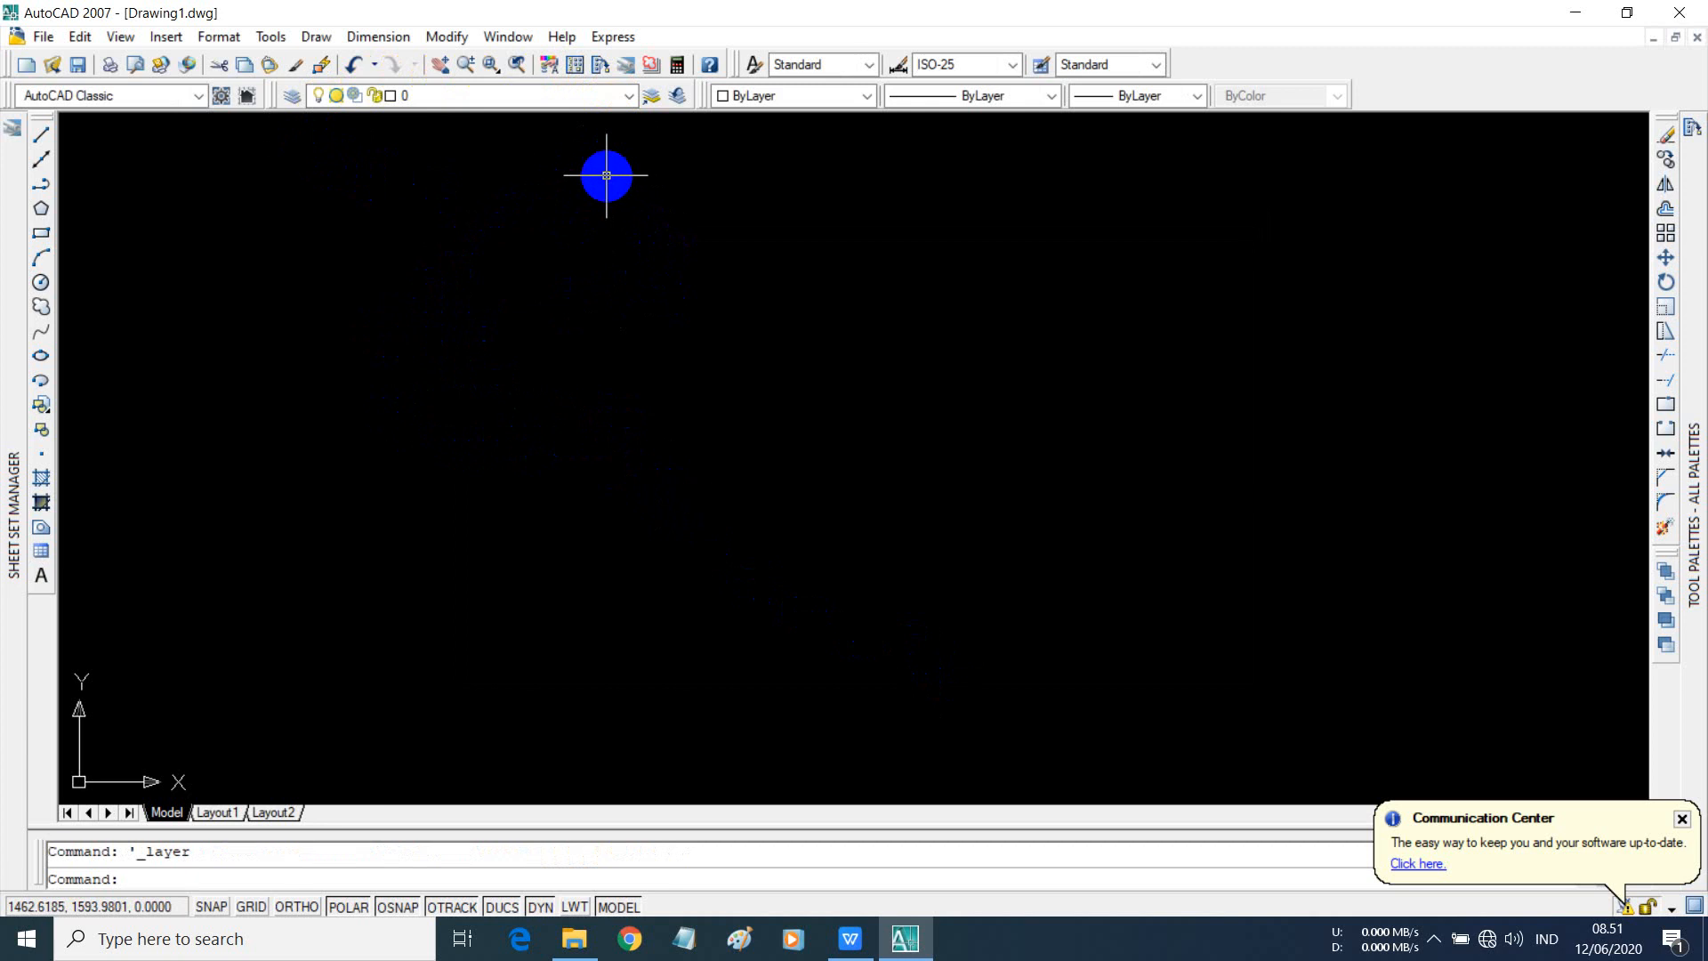
- On the Rumah layer, draw a closed gabled house outline with lines, about 896 units wide with side walls about 729 high
left_click(626, 99)
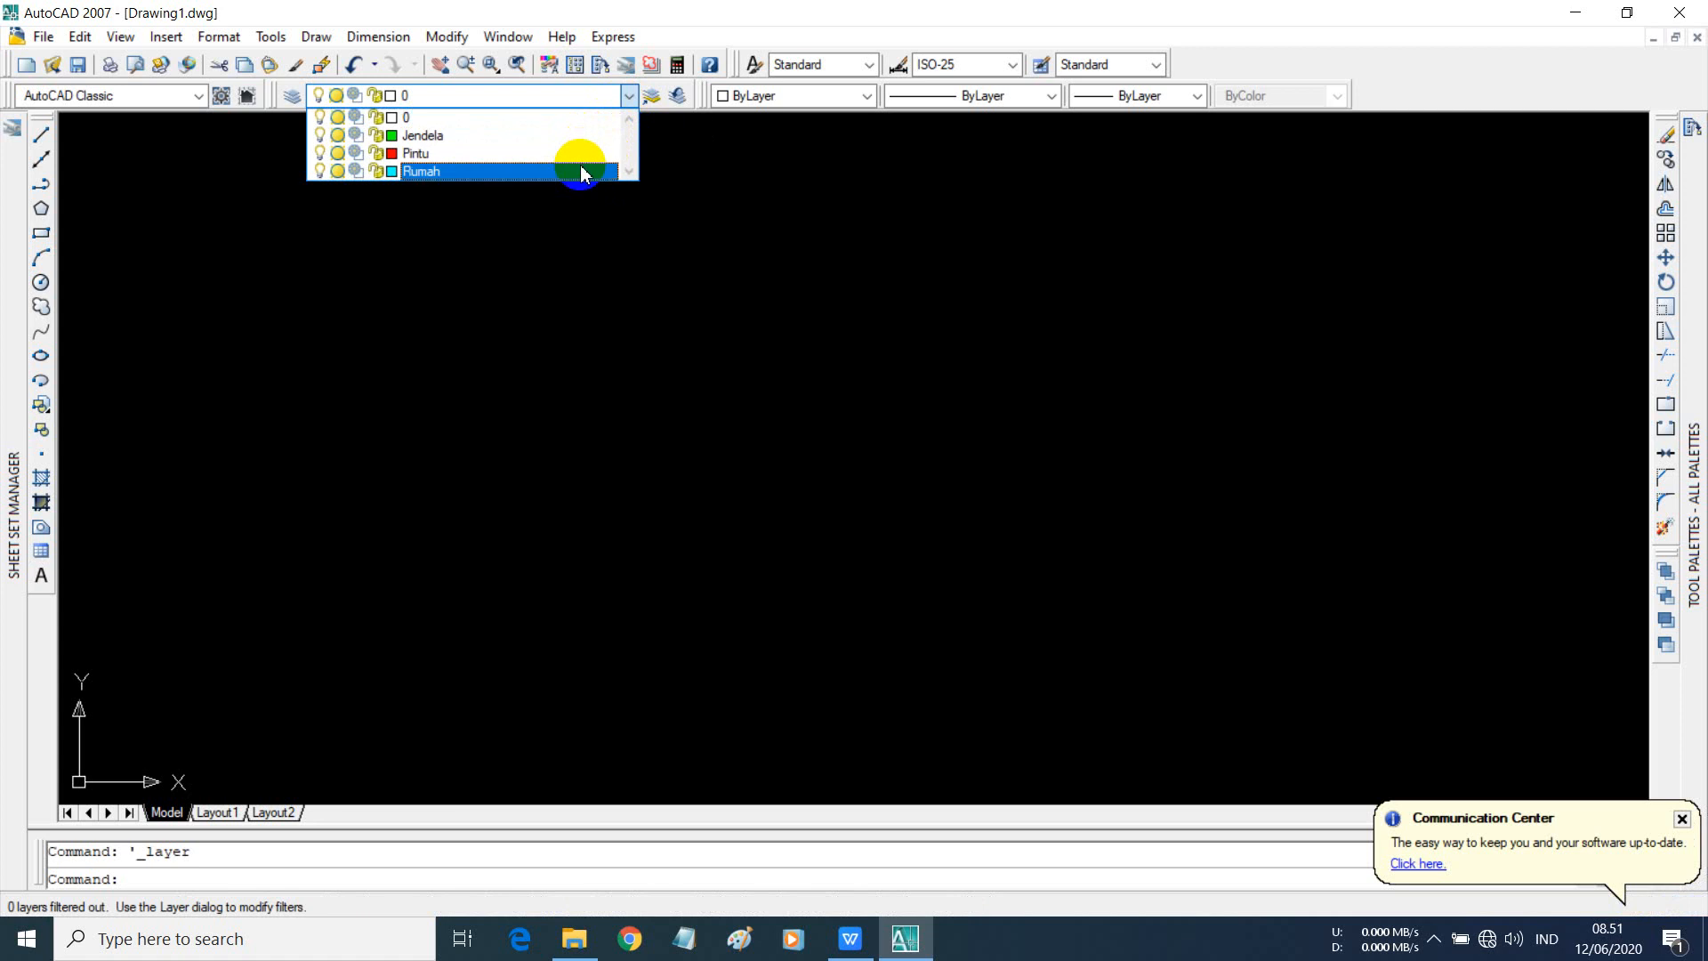
left_click(581, 172)
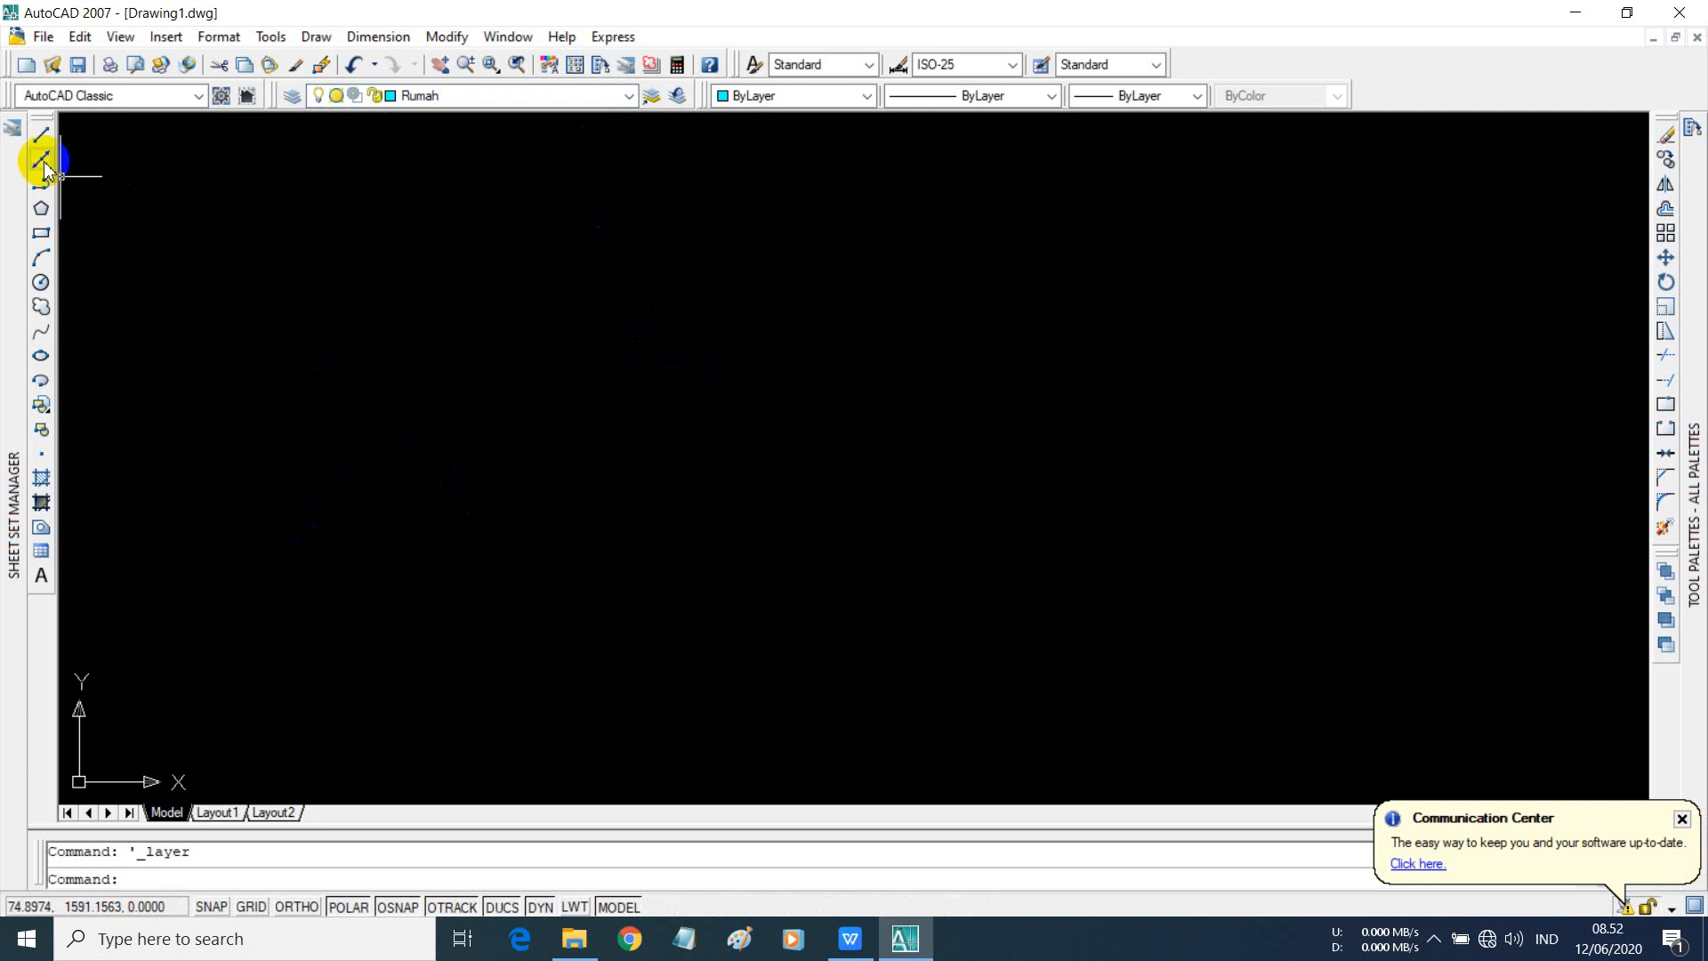
left_click(41, 137)
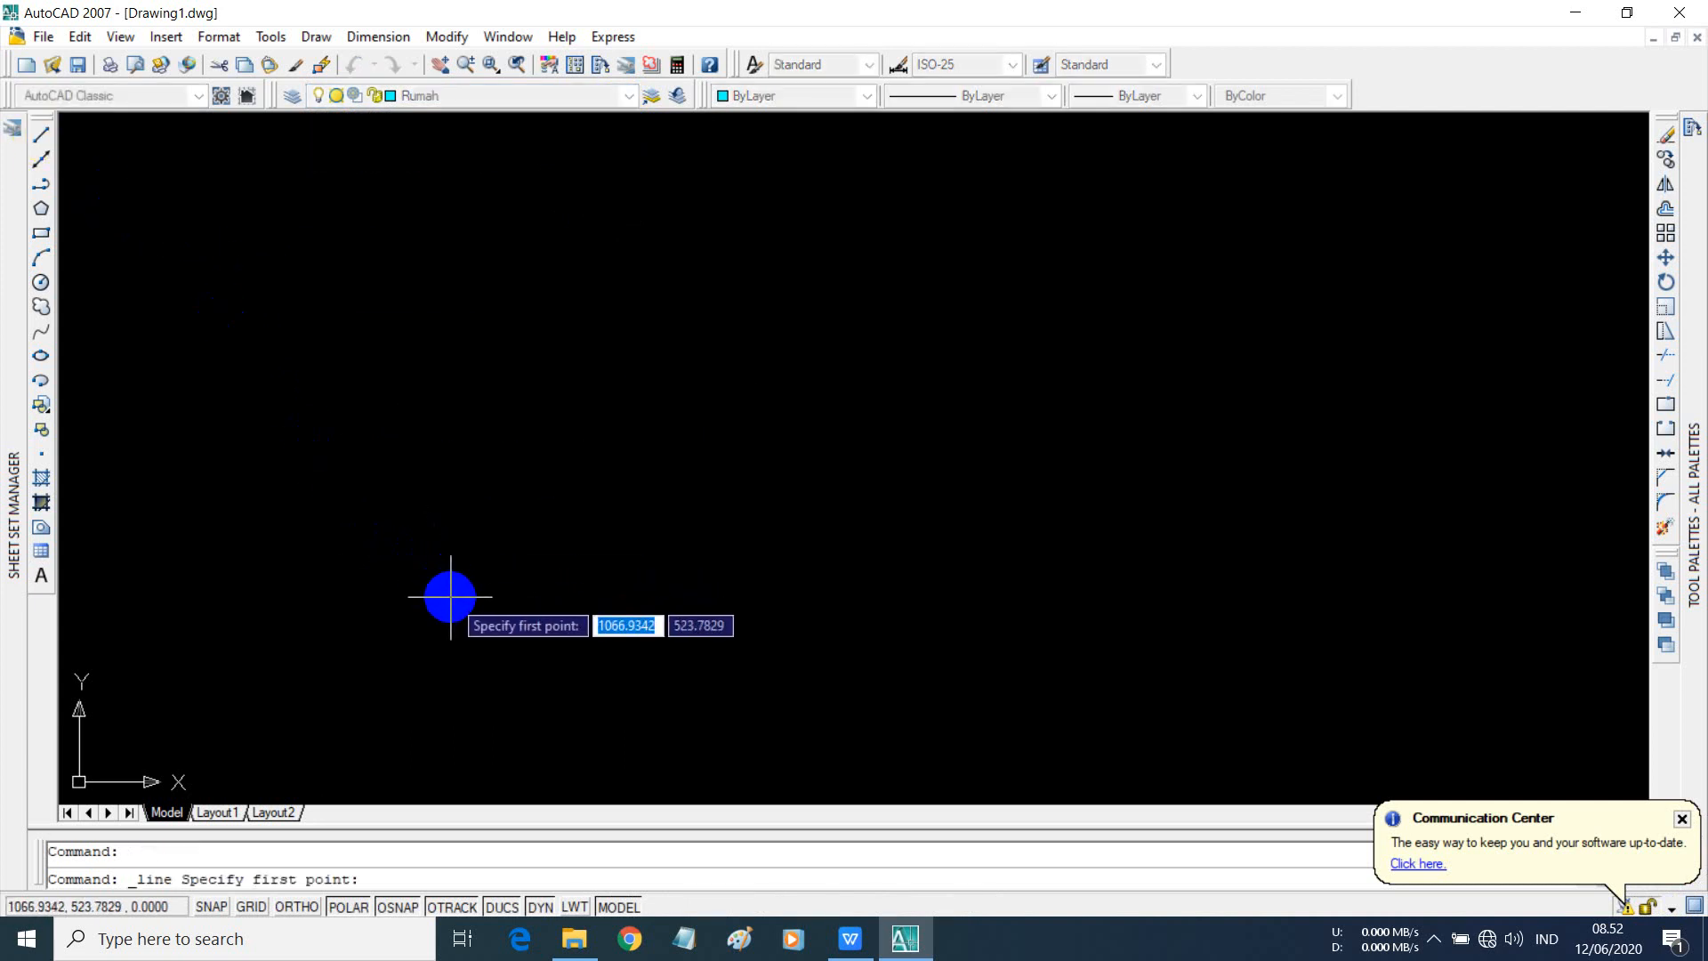
left_click(451, 597)
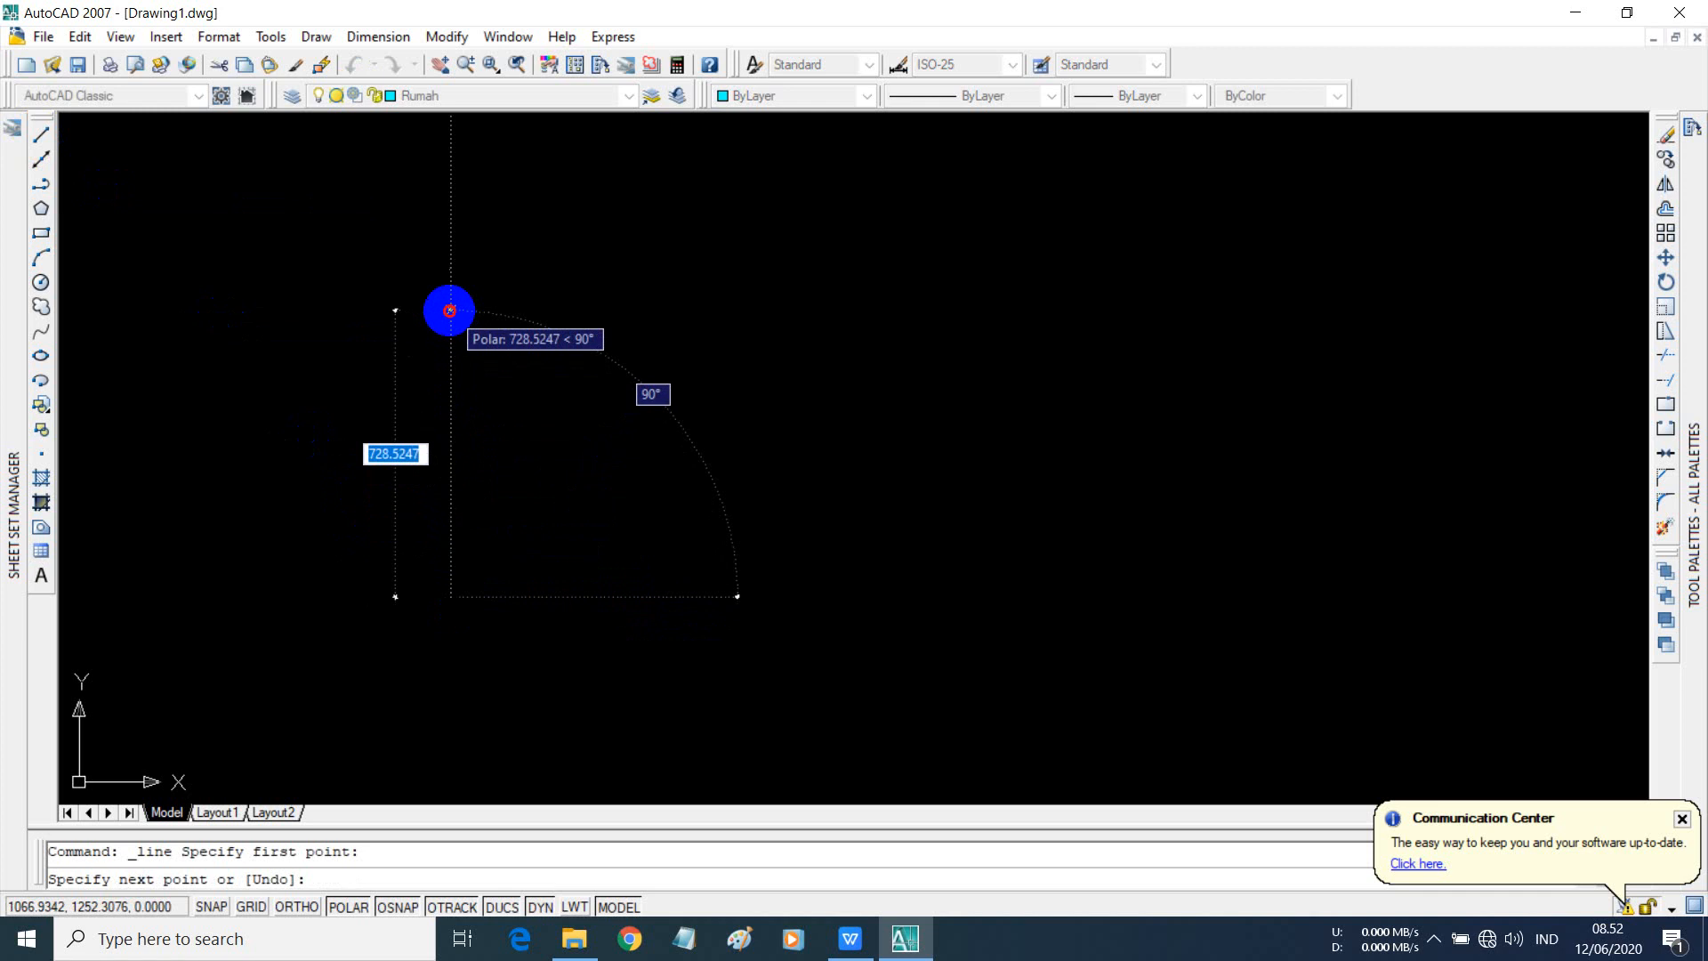
left_click(451, 310)
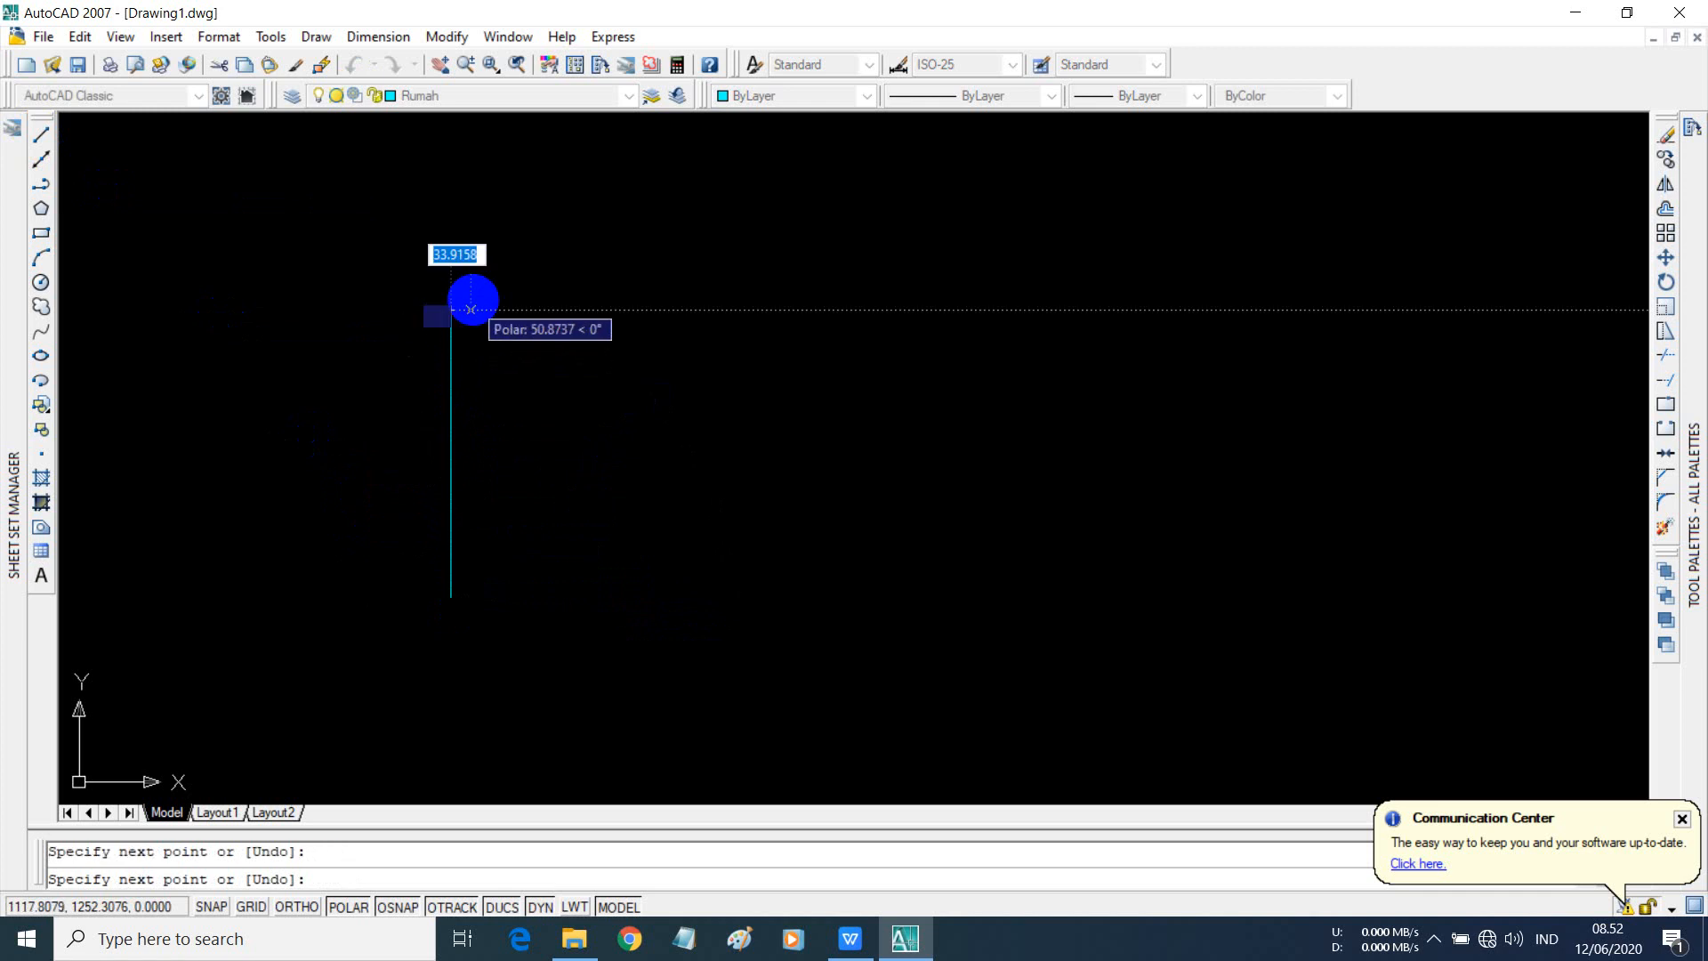
left_click(628, 214)
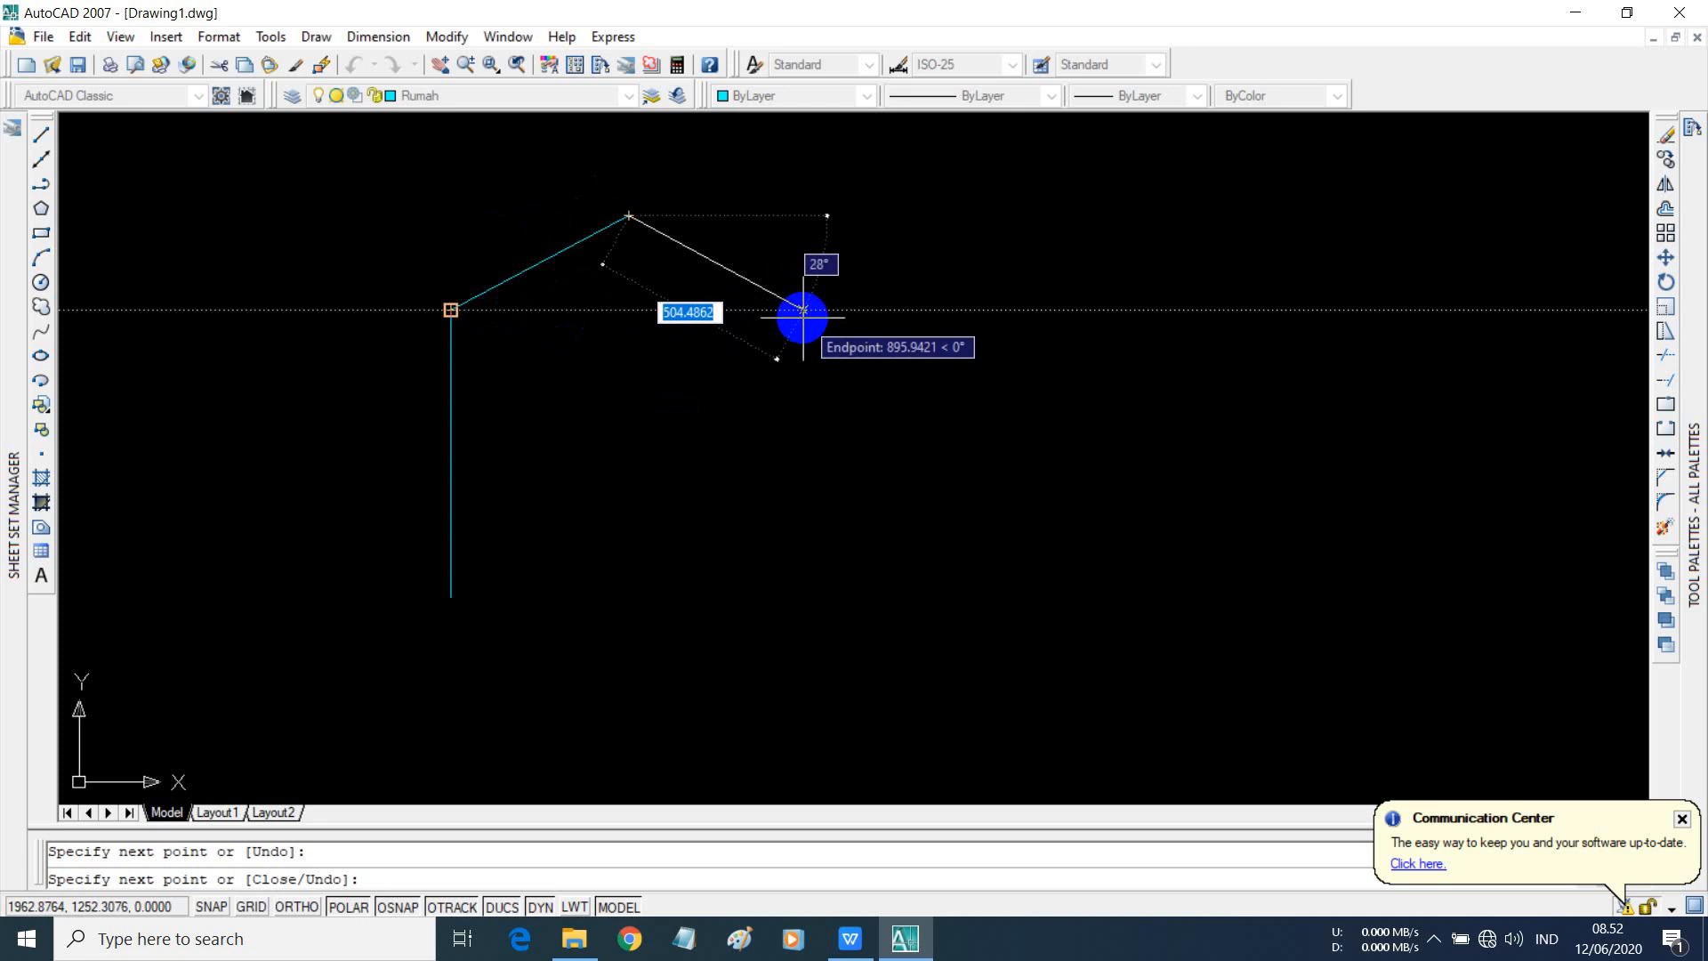
left_click(803, 316)
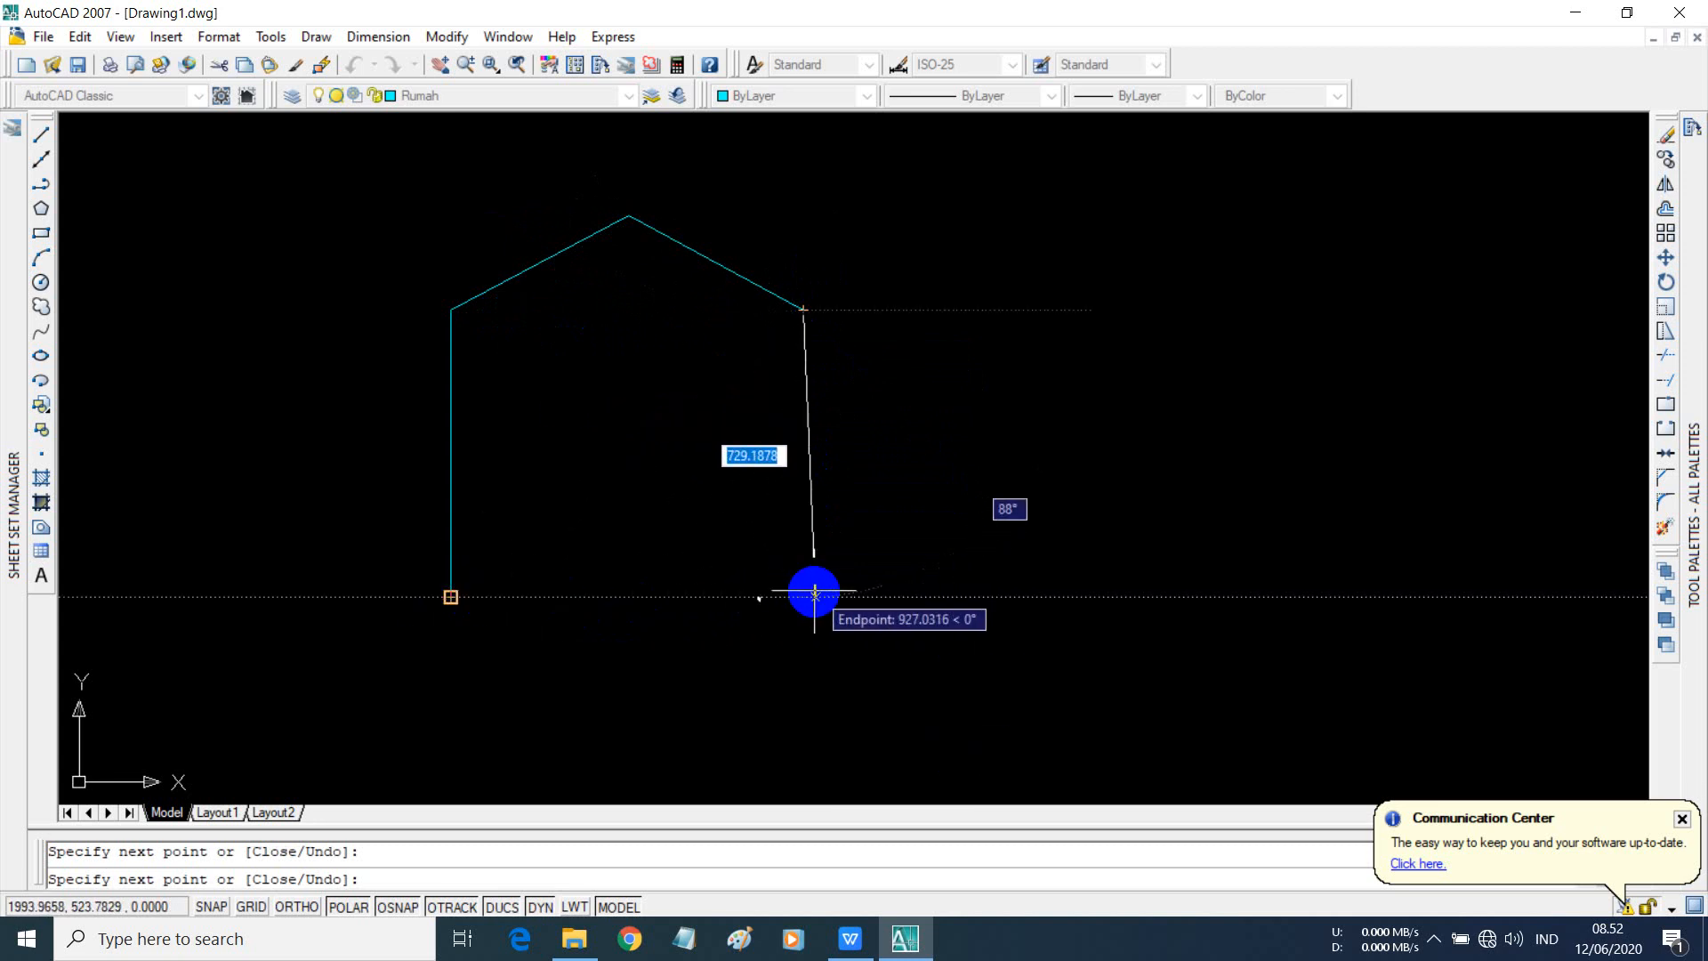
left_click(804, 595)
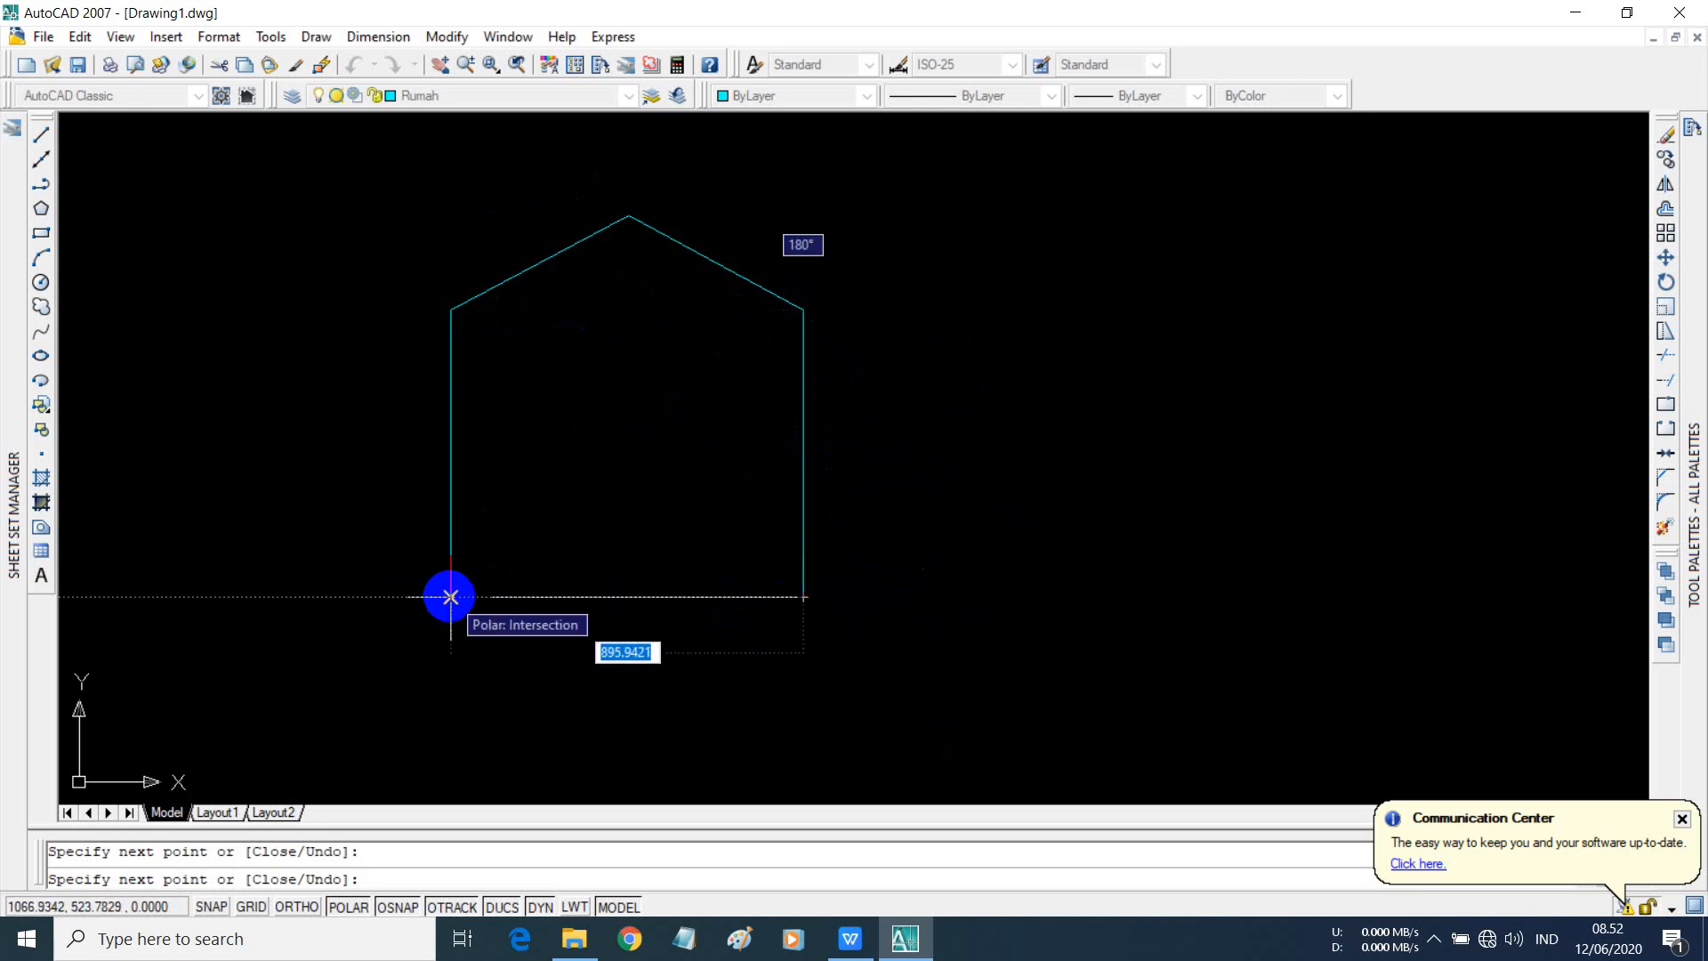
left_click(450, 596)
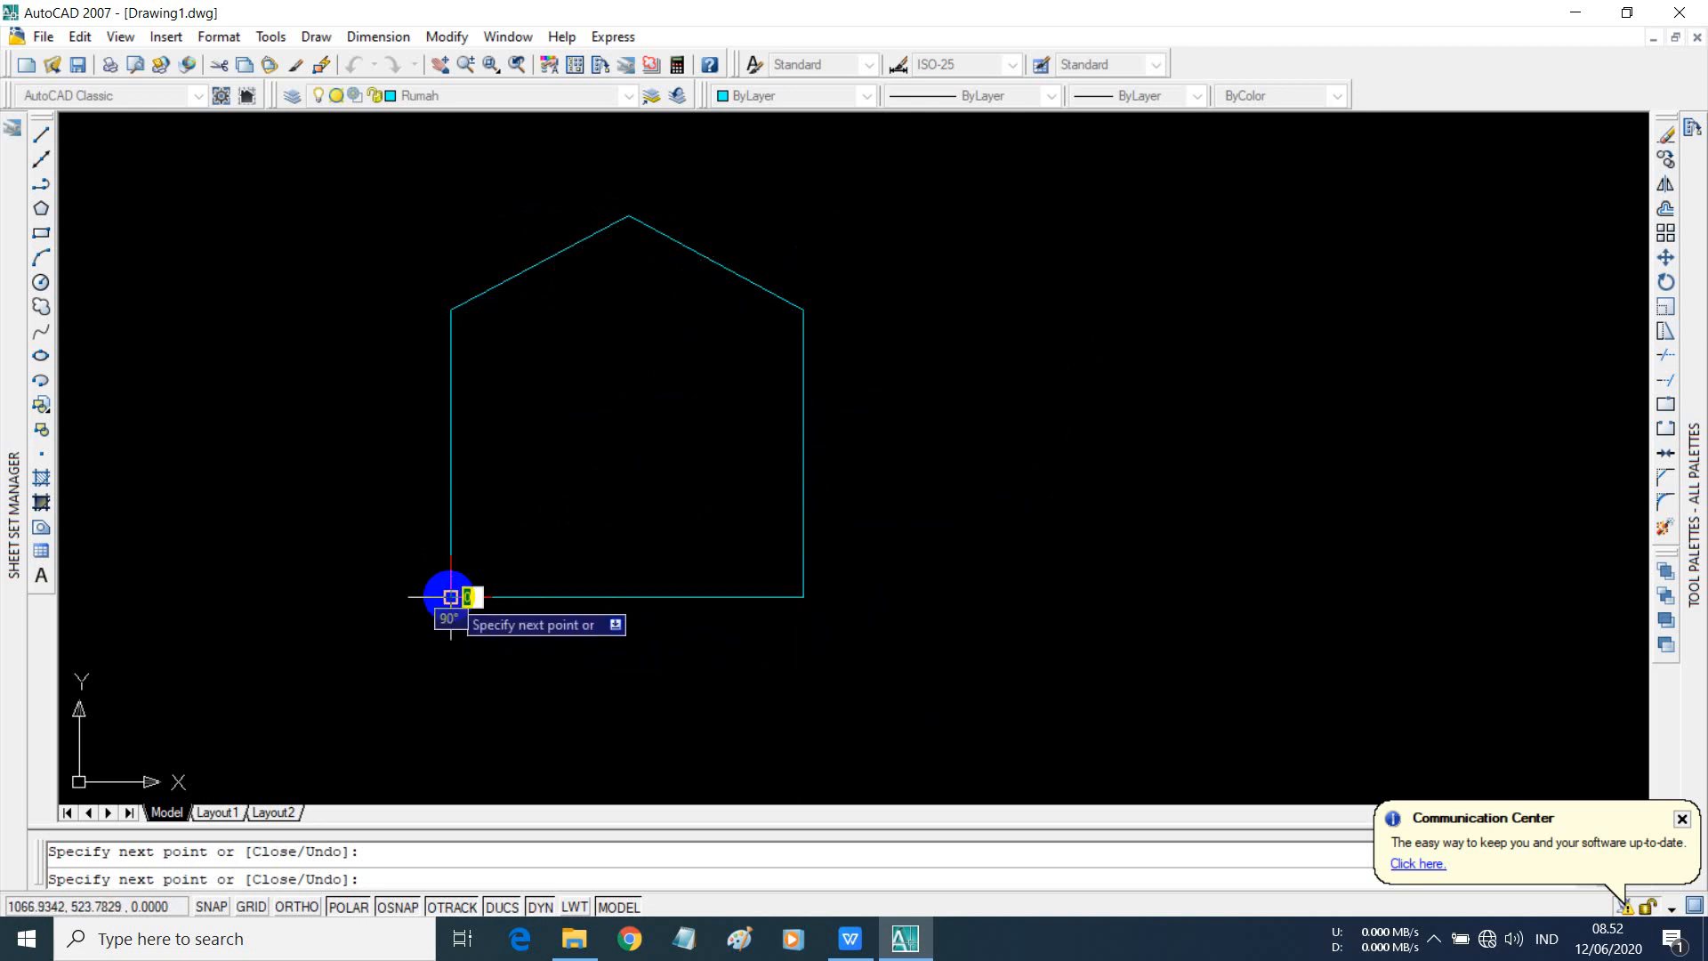
right_click(450, 596)
left_click(488, 611)
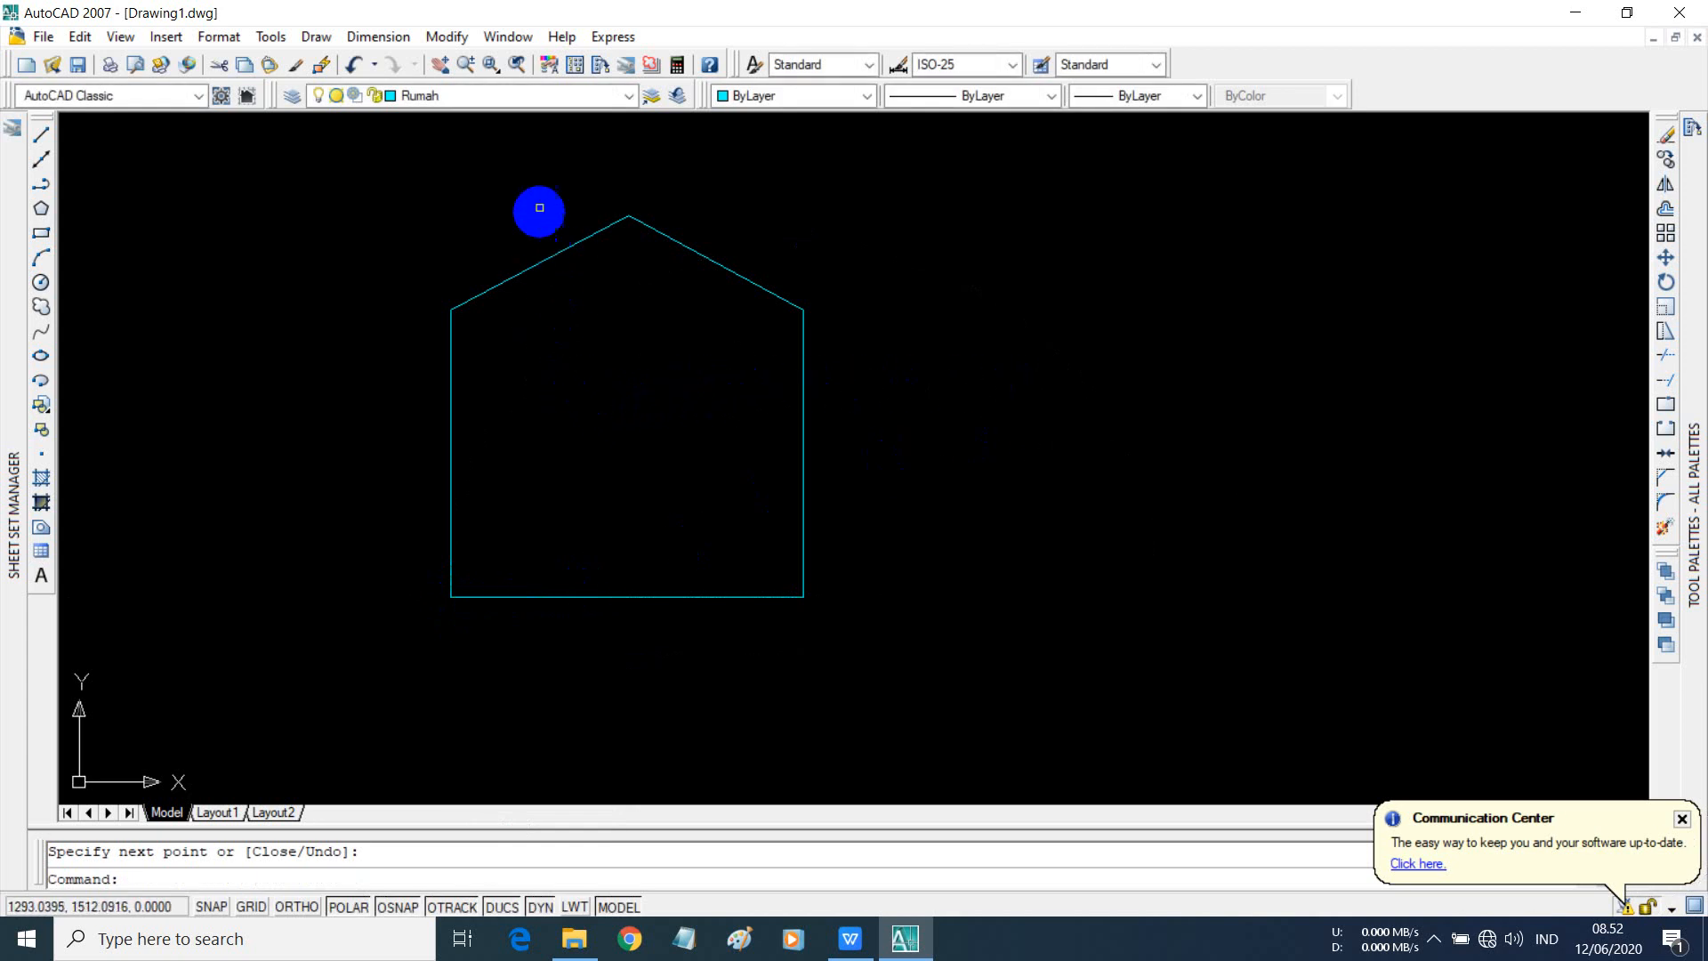
- On the Pintu layer, draw a rectangular door about 274 by 401 units inside the house's lower left area
left_click(629, 95)
left_click(553, 157)
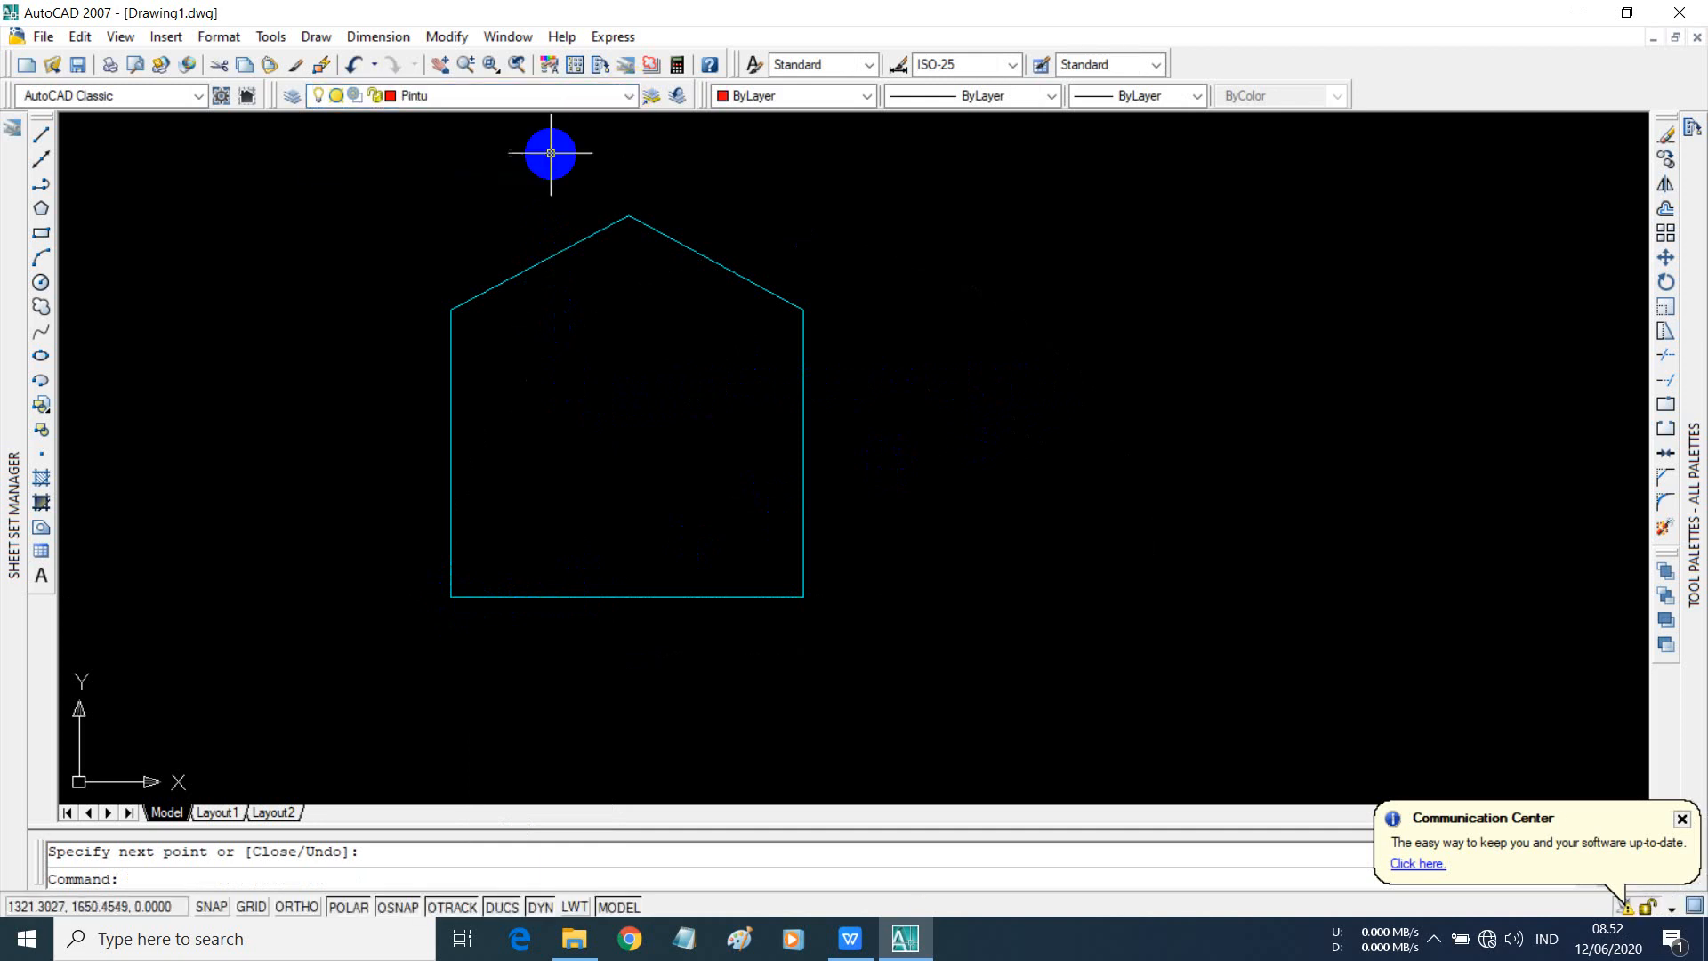
left_click(42, 233)
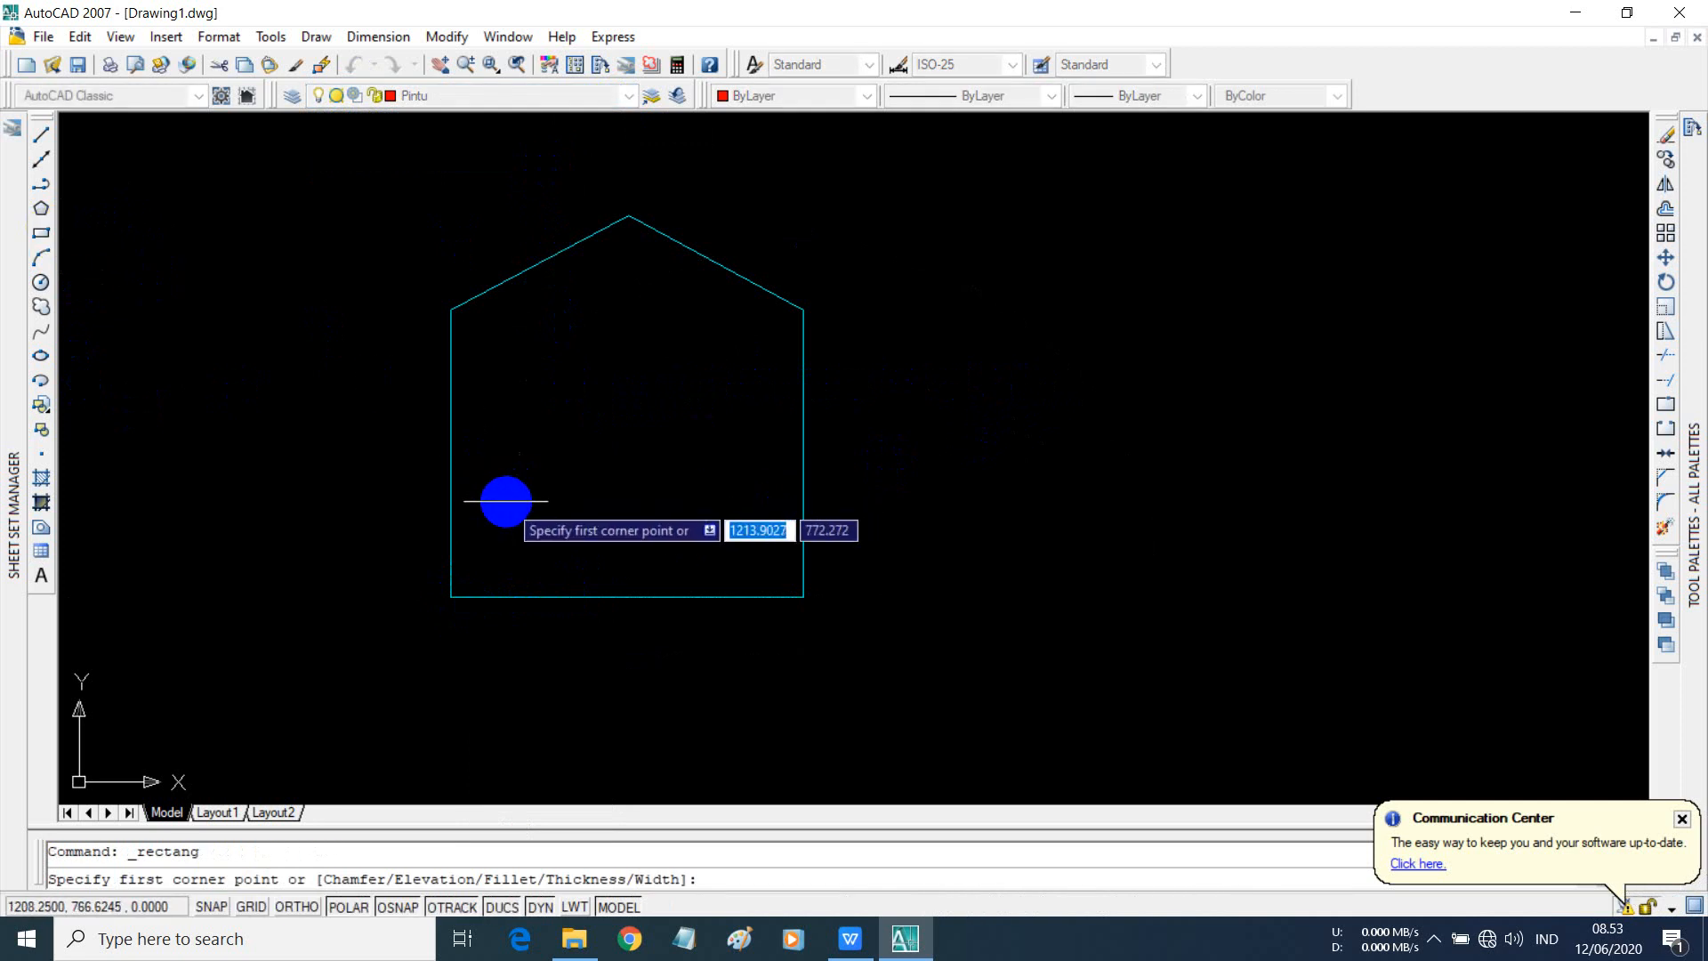
left_click(487, 428)
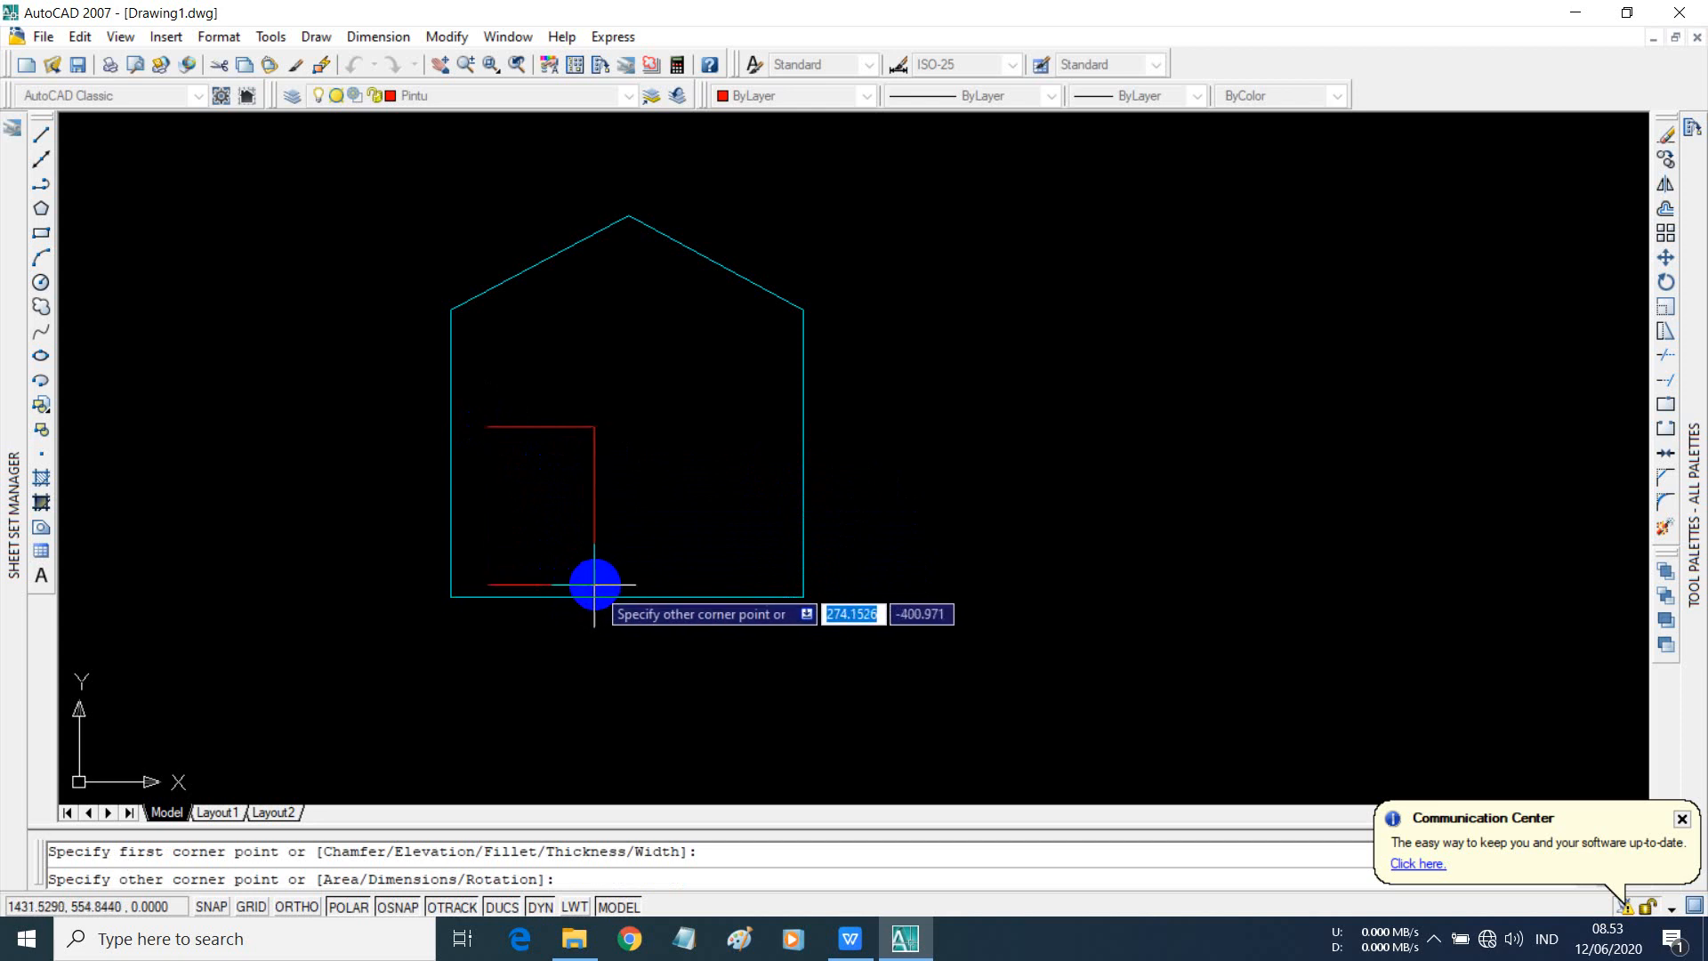
left_click(592, 584)
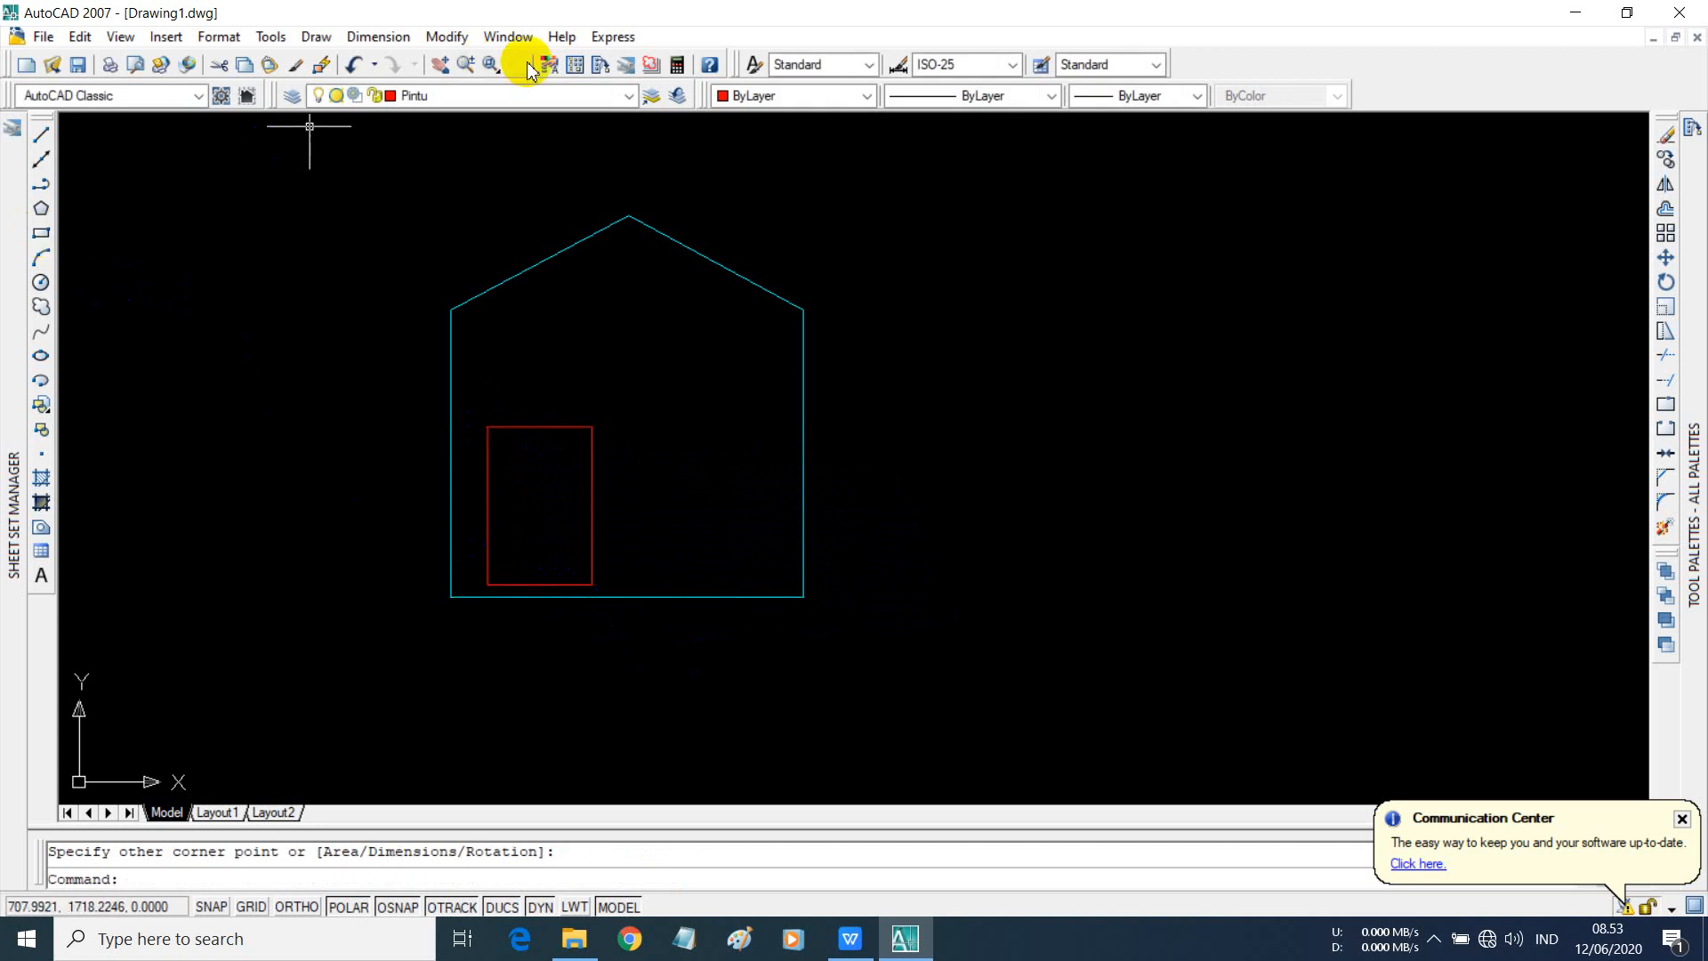
- On the Jendela layer, draw a rectangular window about 325 by 152 units to the right of the door
left_click(628, 98)
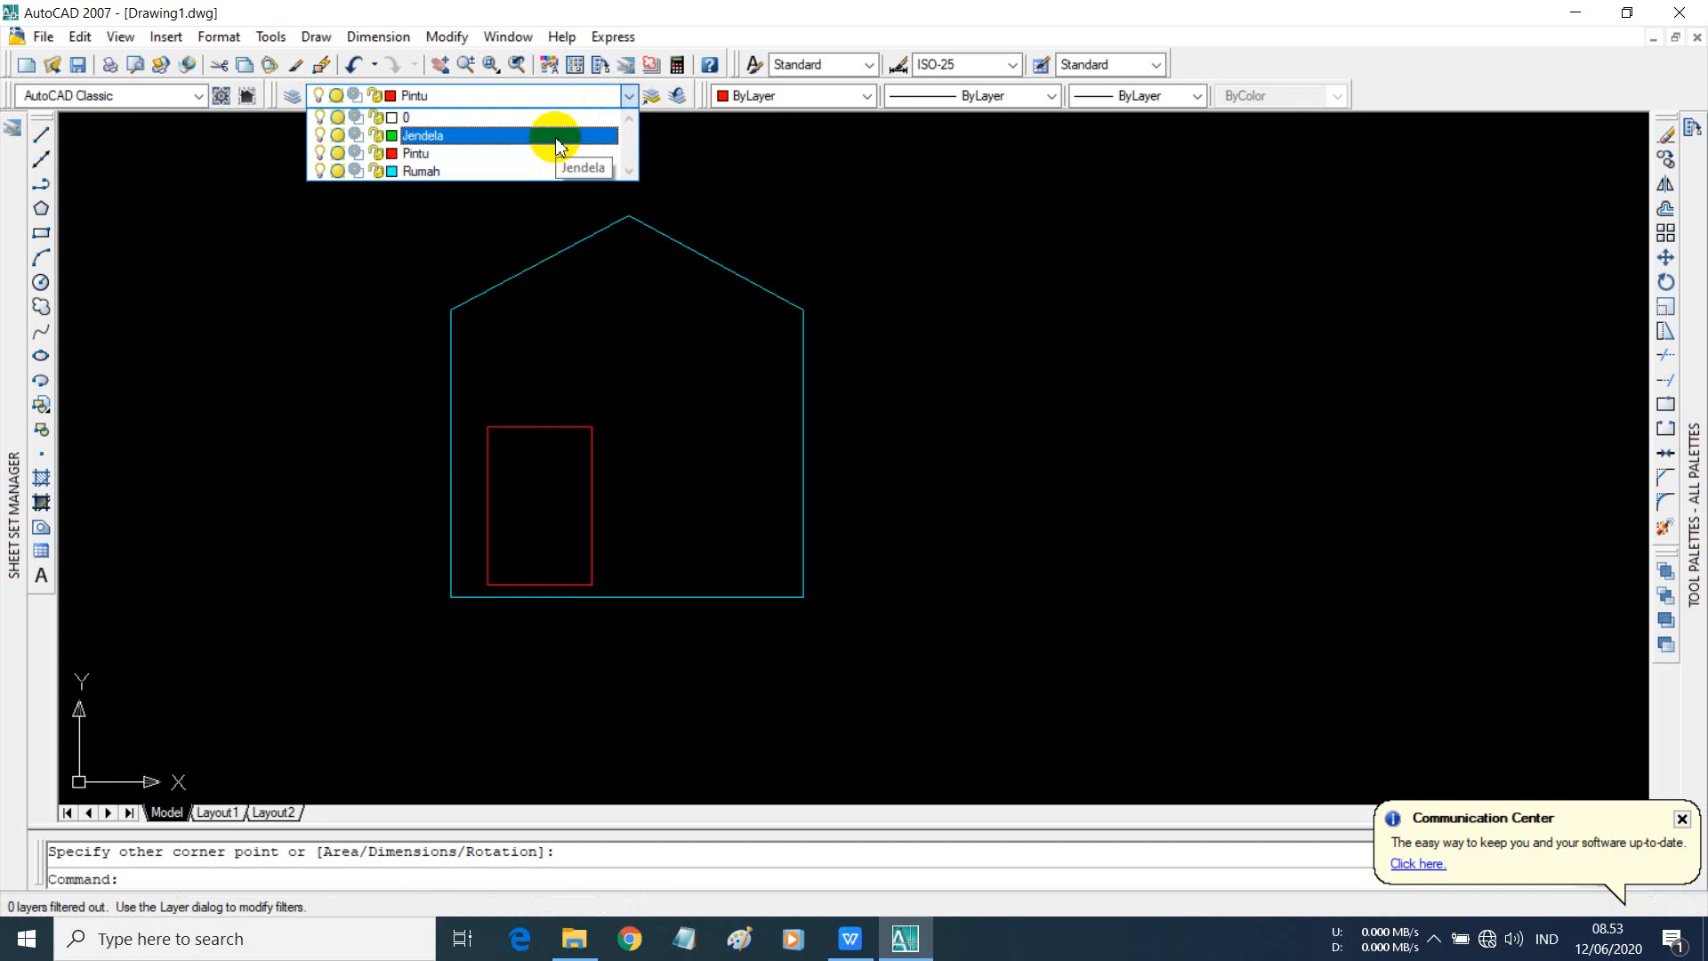
left_click(559, 142)
mouse_move(38, 245)
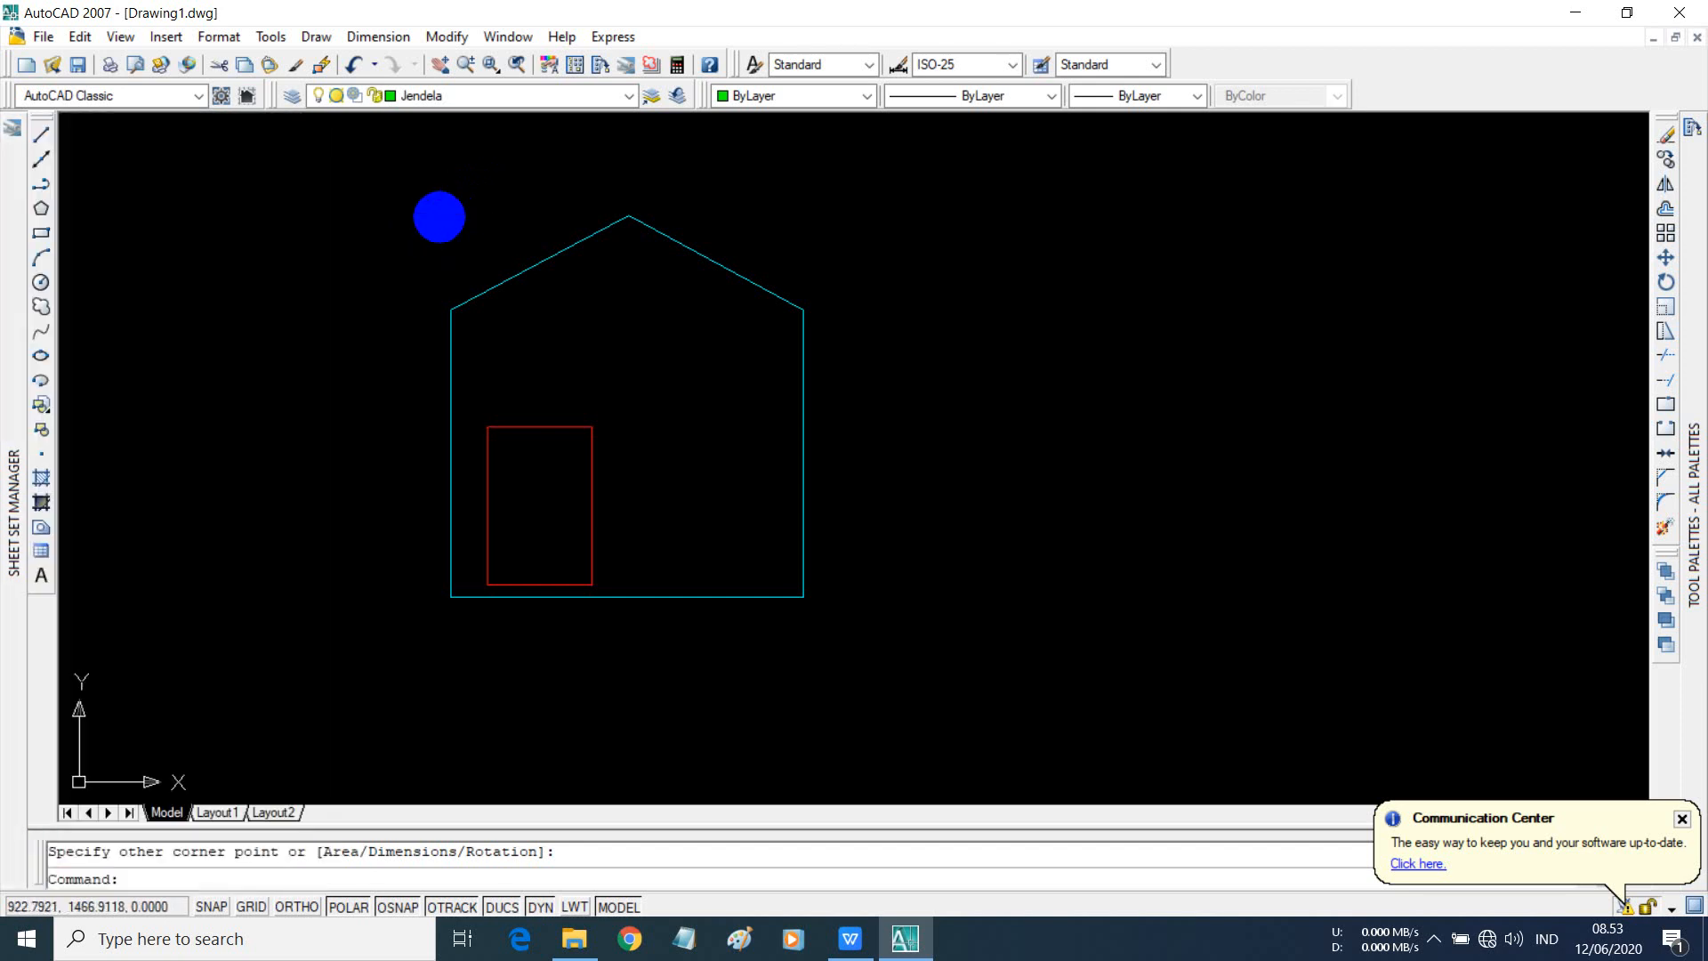
left_click(47, 235)
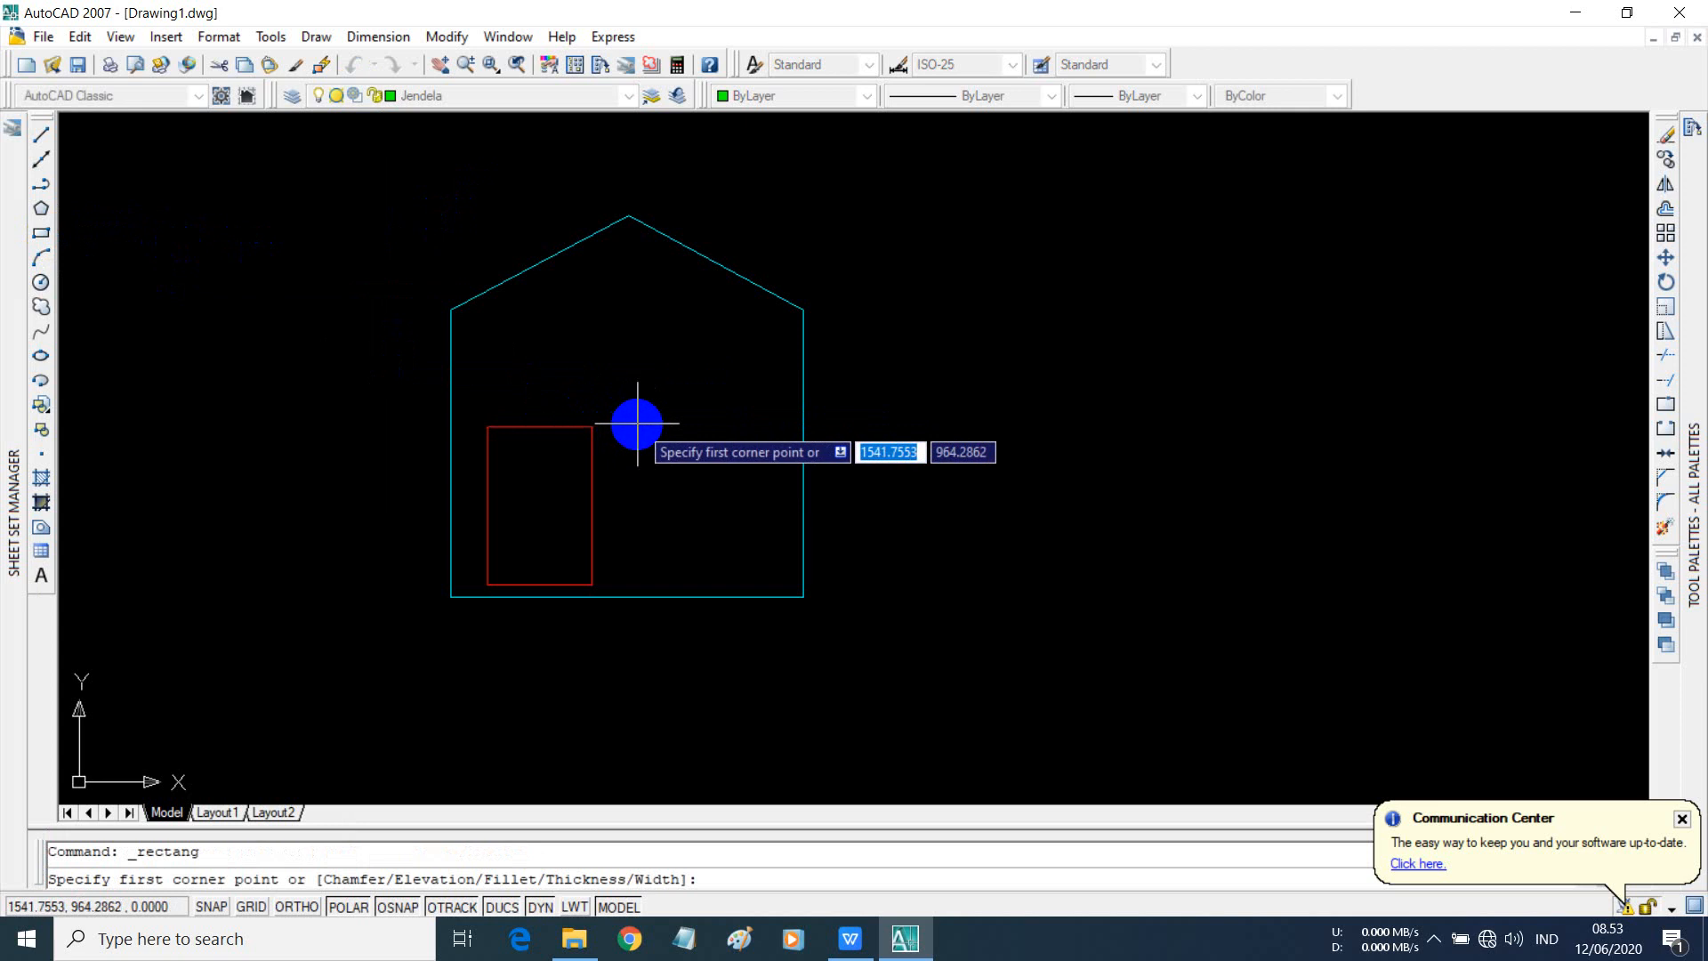
left_click(637, 426)
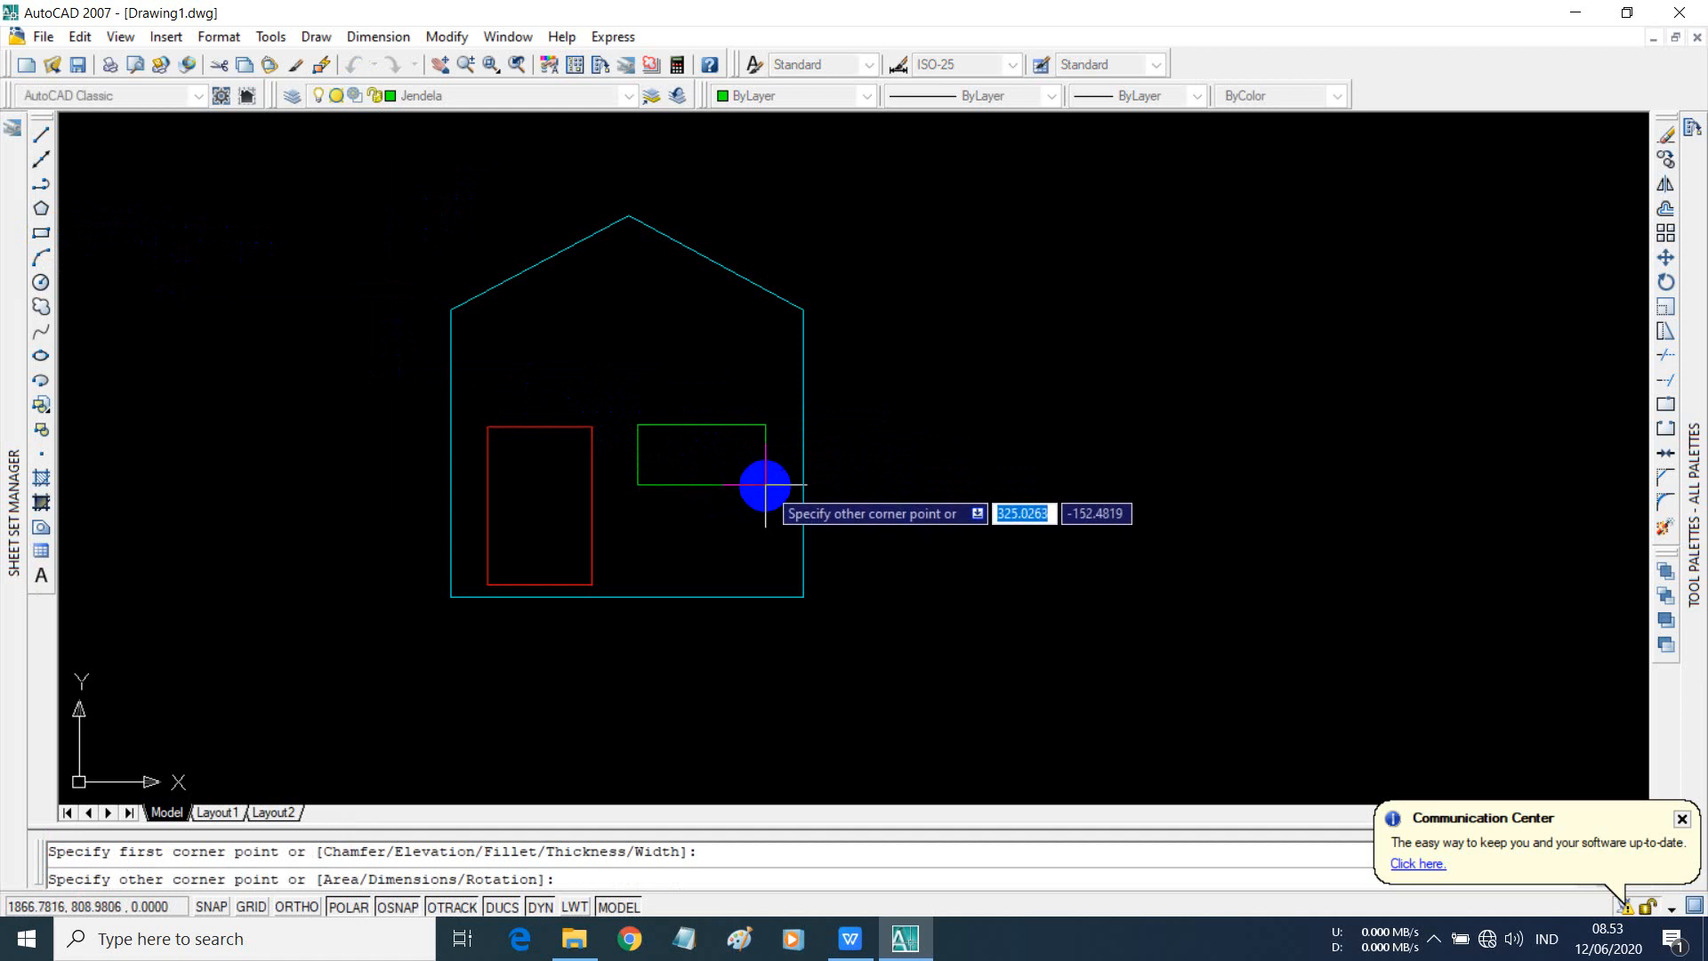
left_click(766, 485)
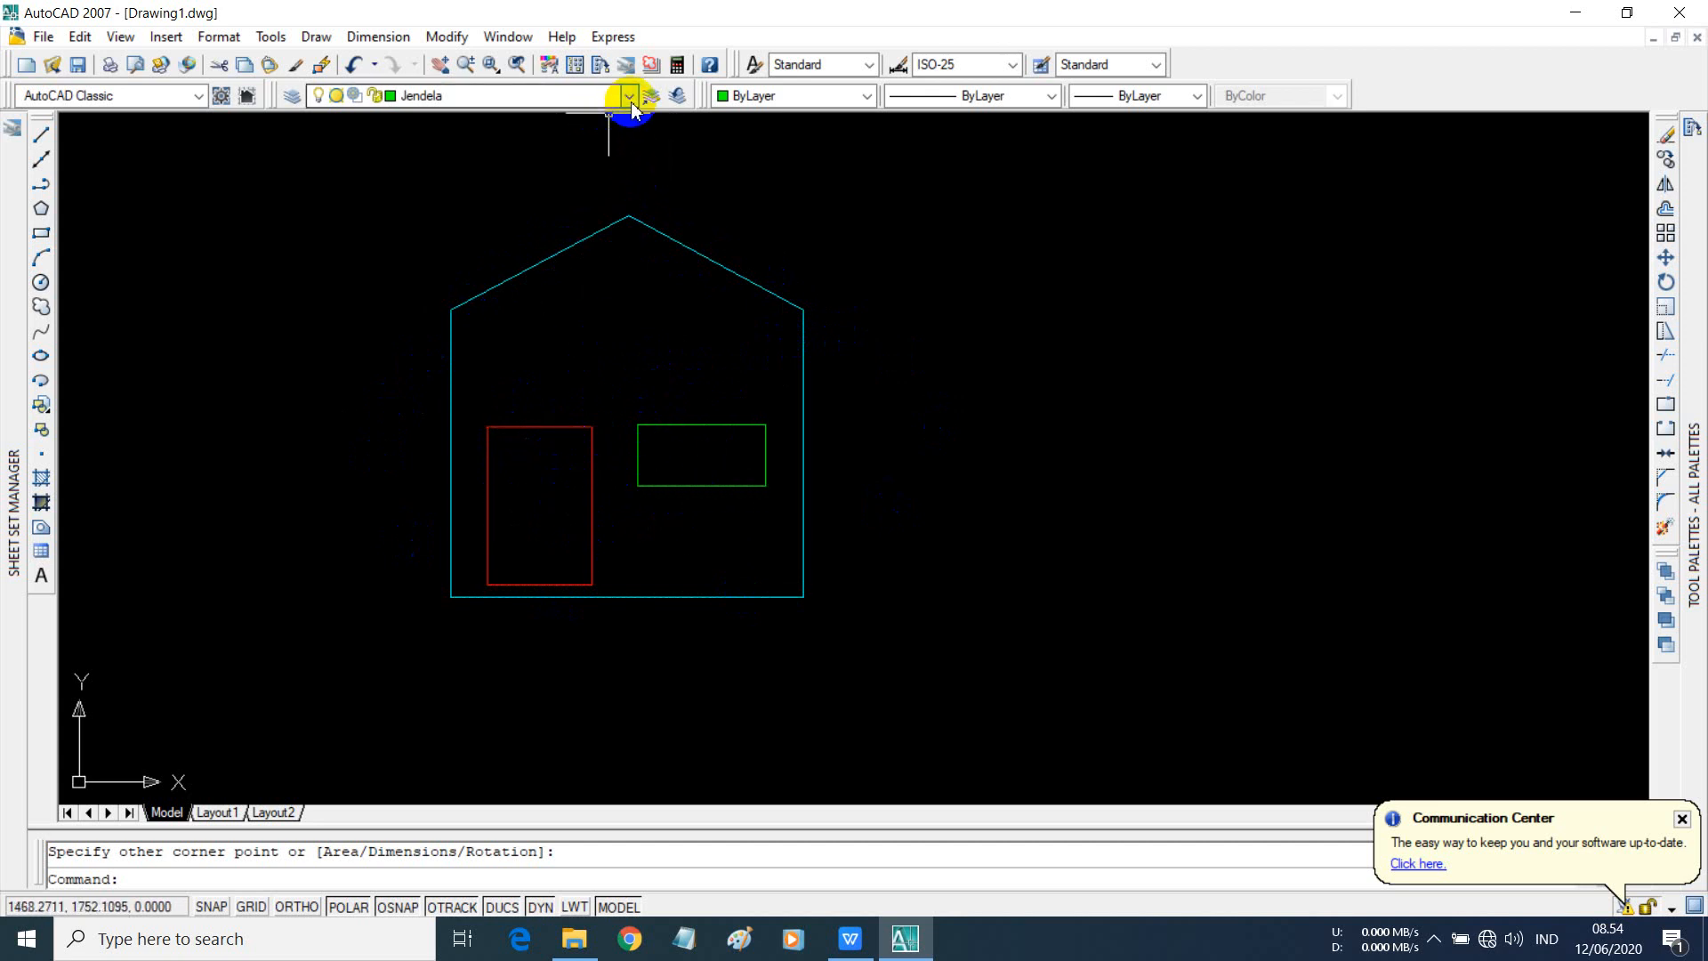
- Turn off the Jendela and Pintu layers, accepting that the current layer is turned off
left_click(318, 98)
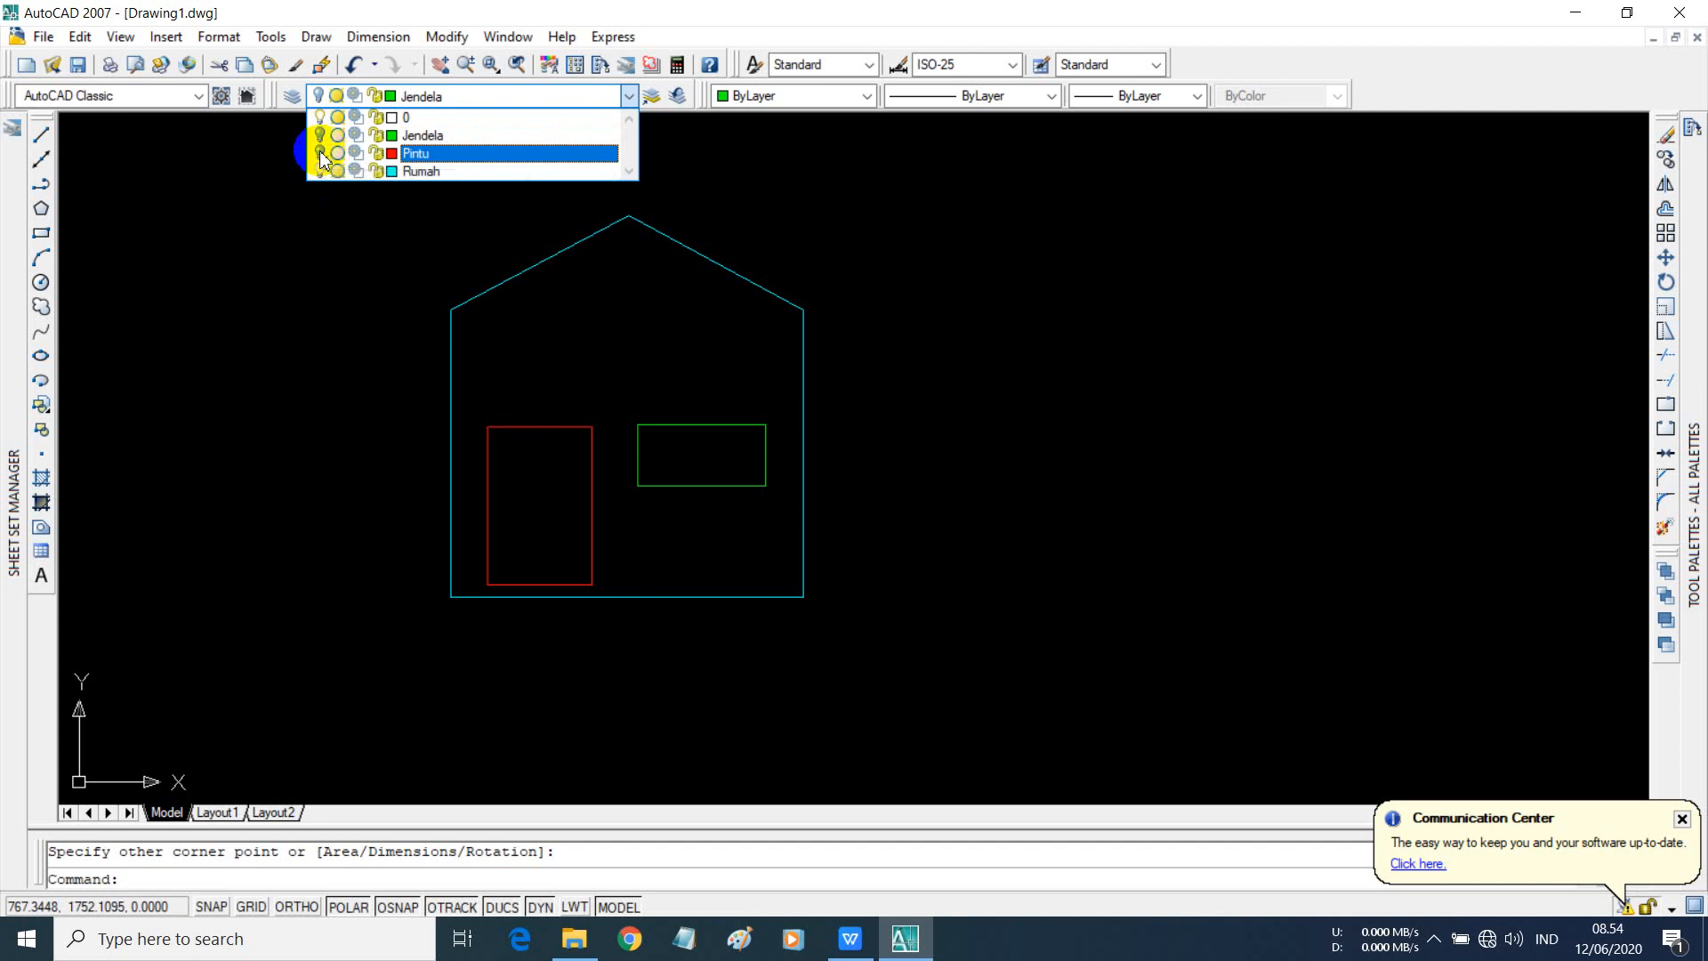
left_click(318, 296)
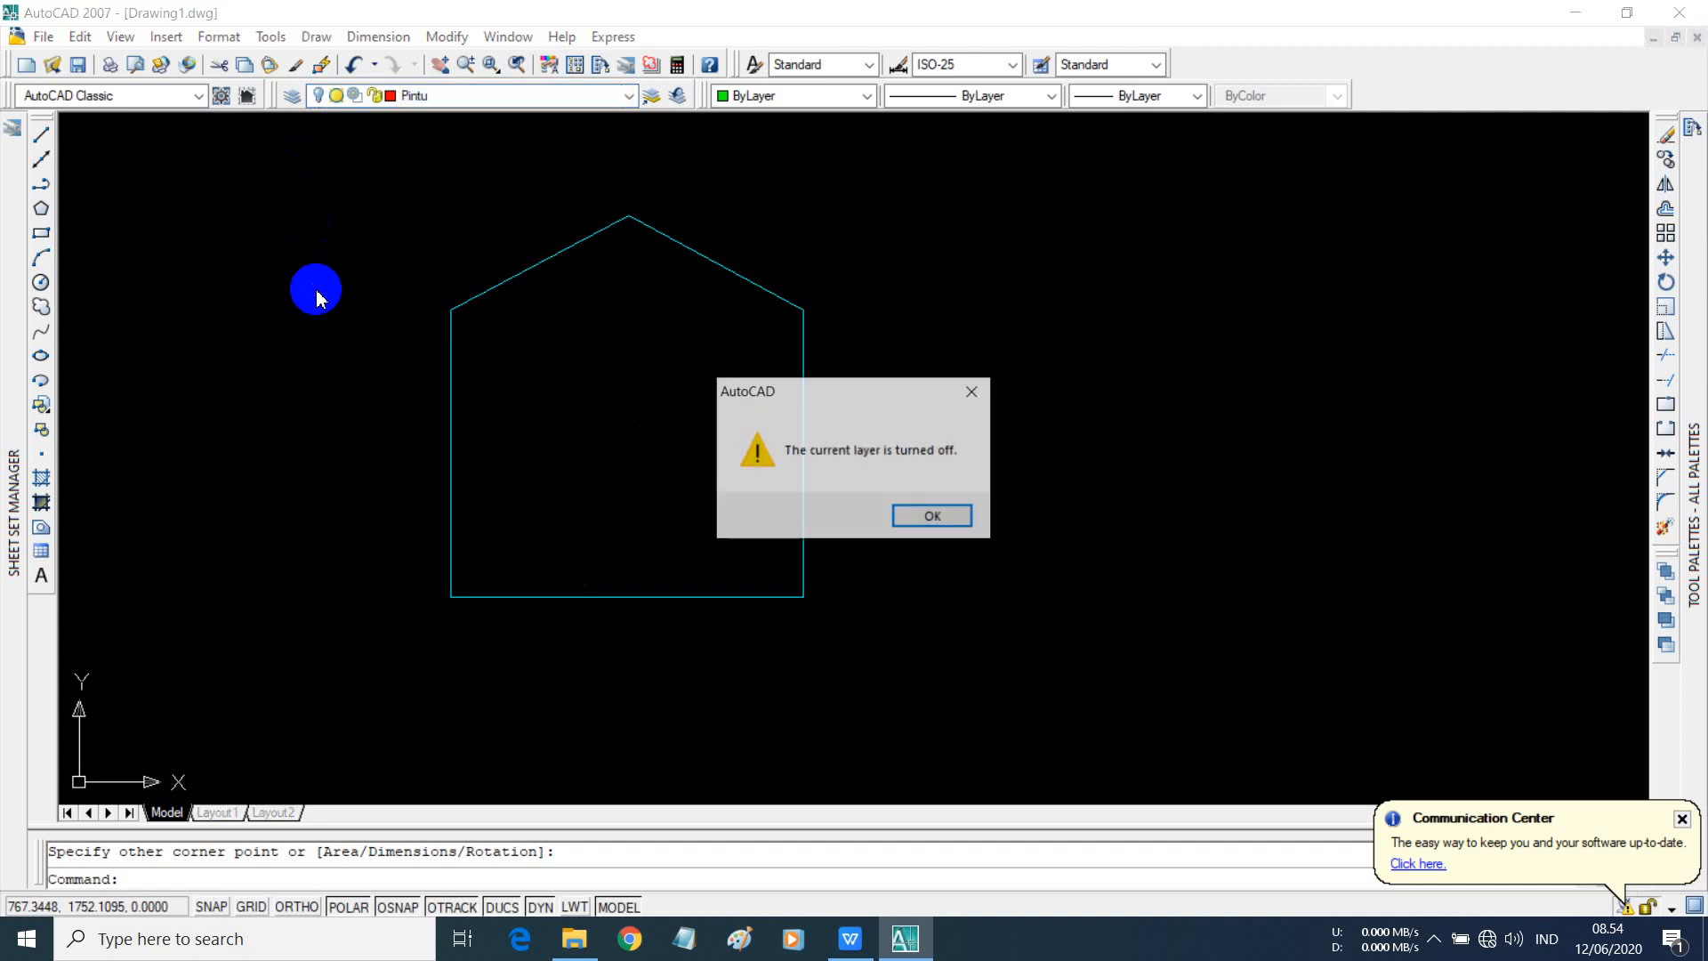
left_click(934, 518)
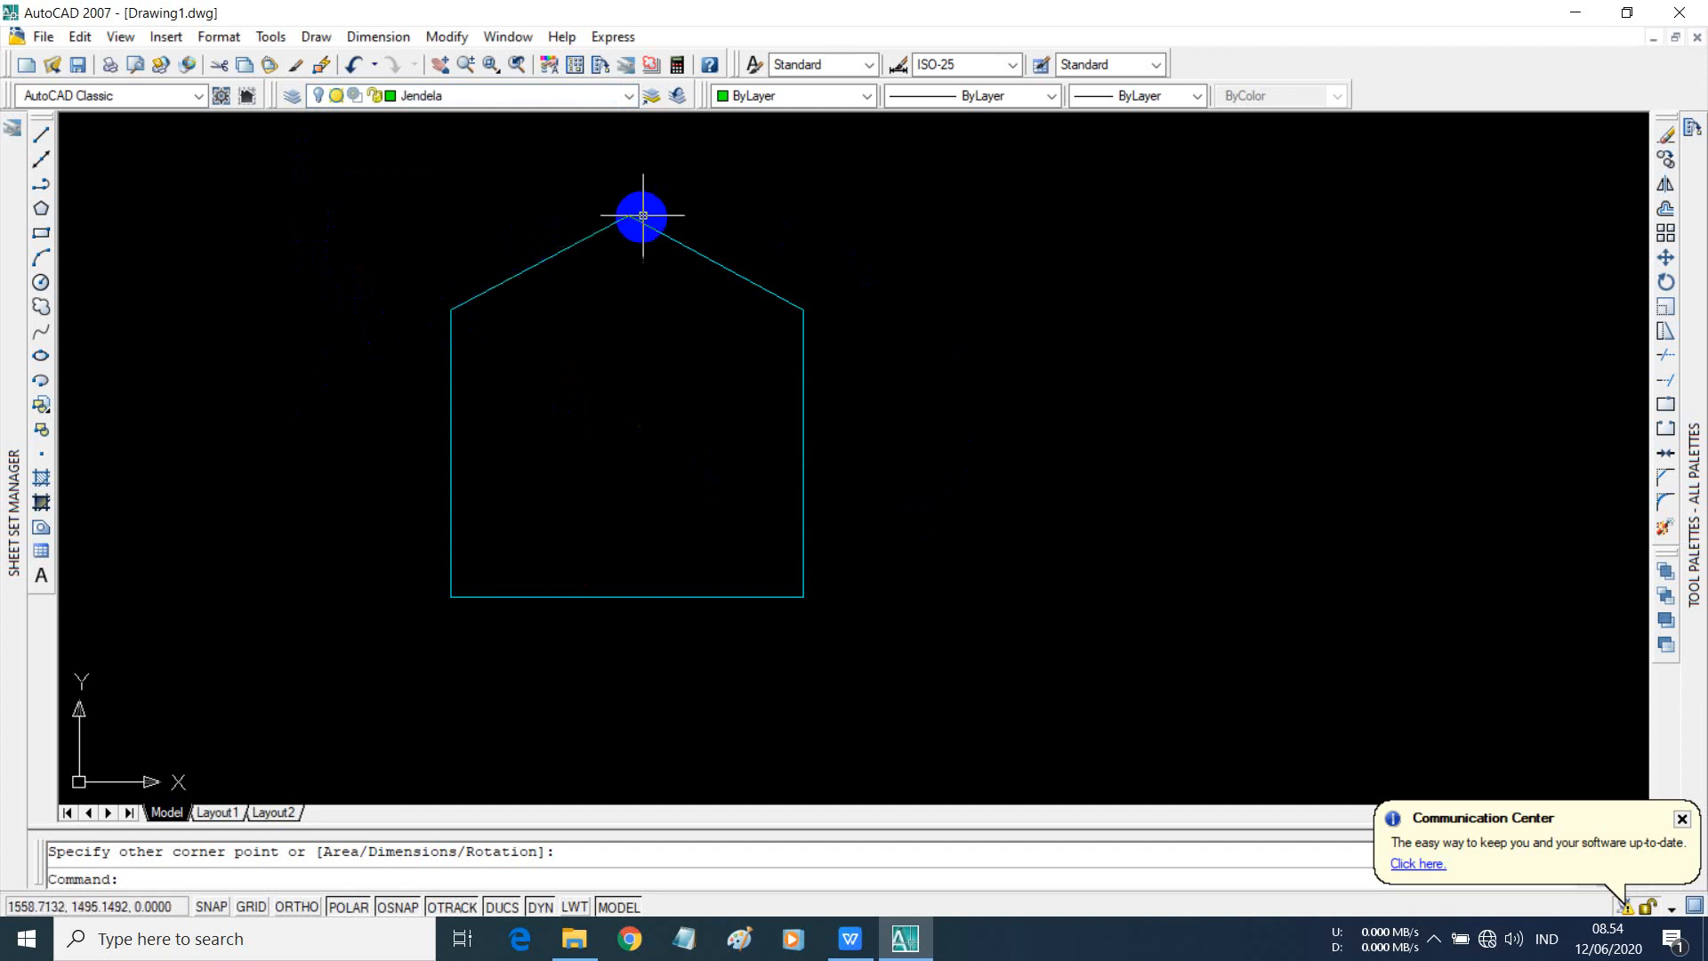
- On the turned-off Jendela layer, draw a vertical line about 22 units long just outside the house's upper left corner
left_click(43, 133)
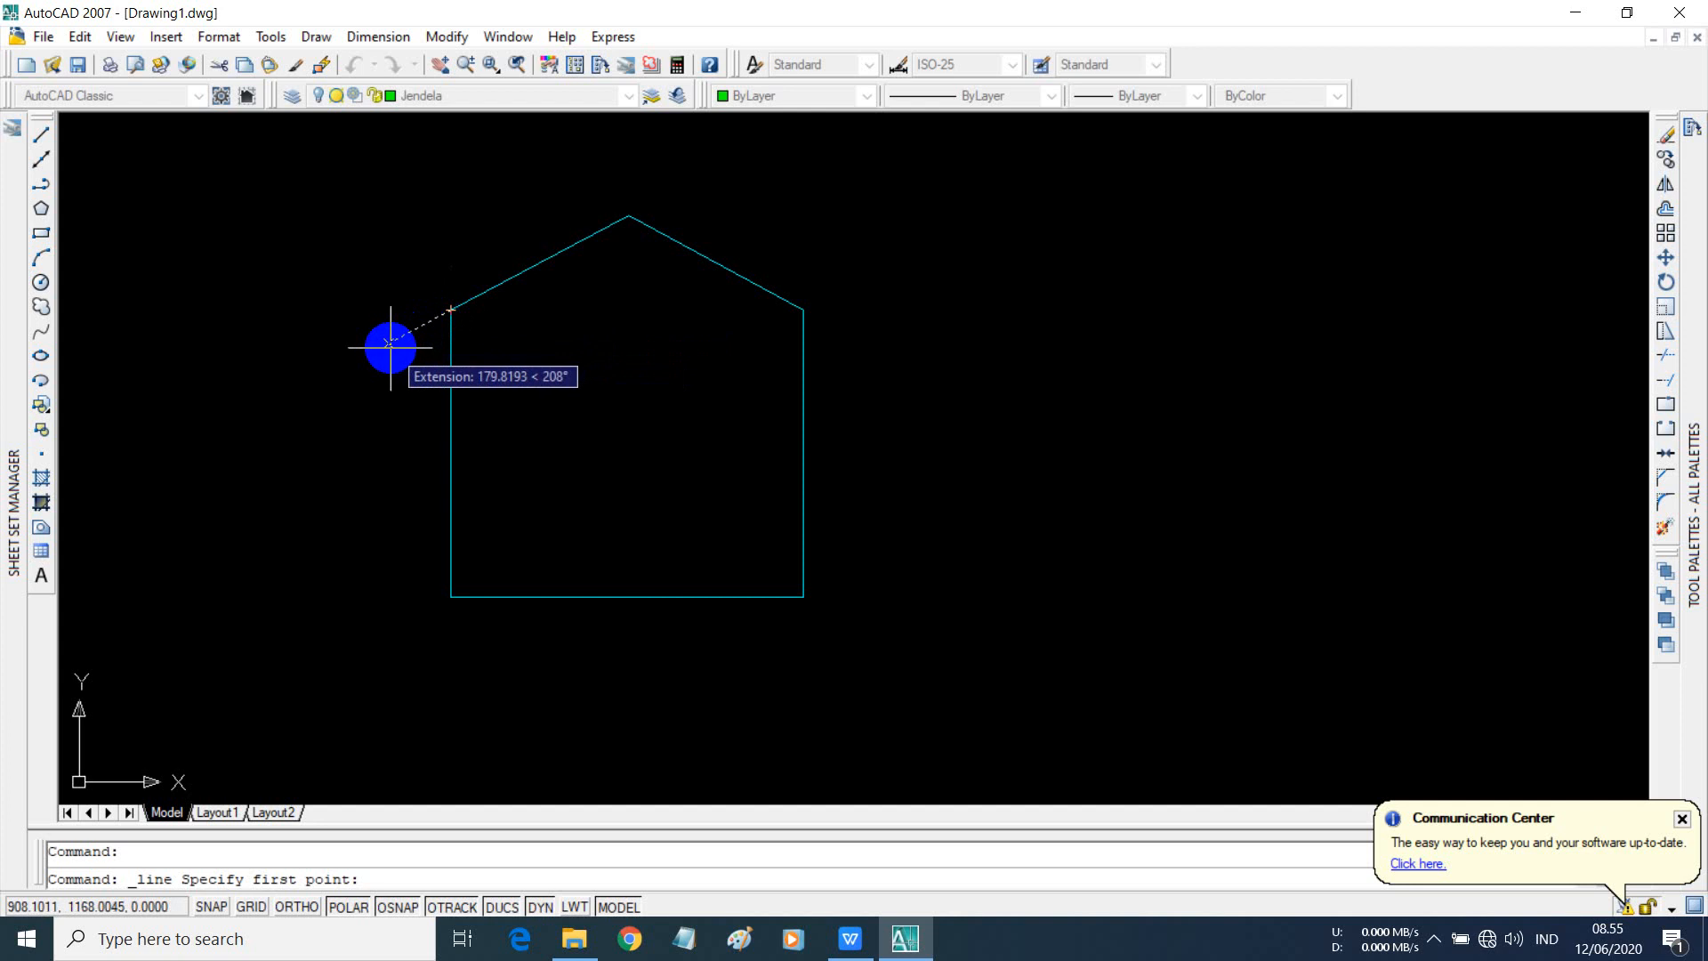
left_click(390, 346)
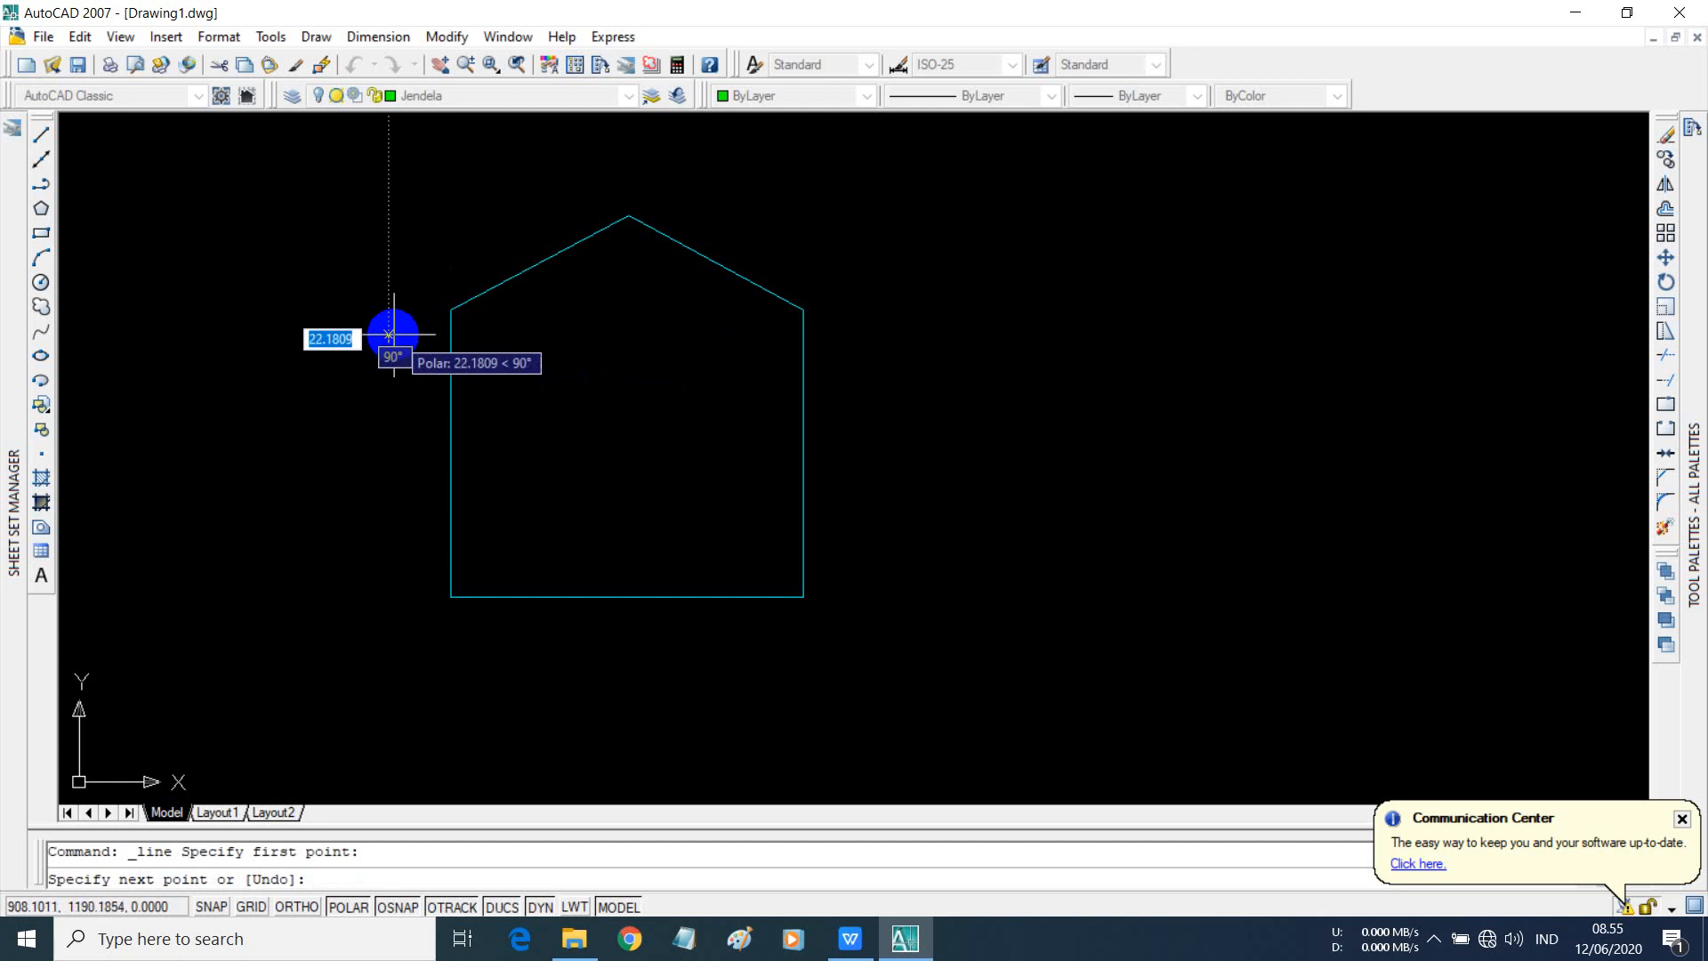
left_click(389, 335)
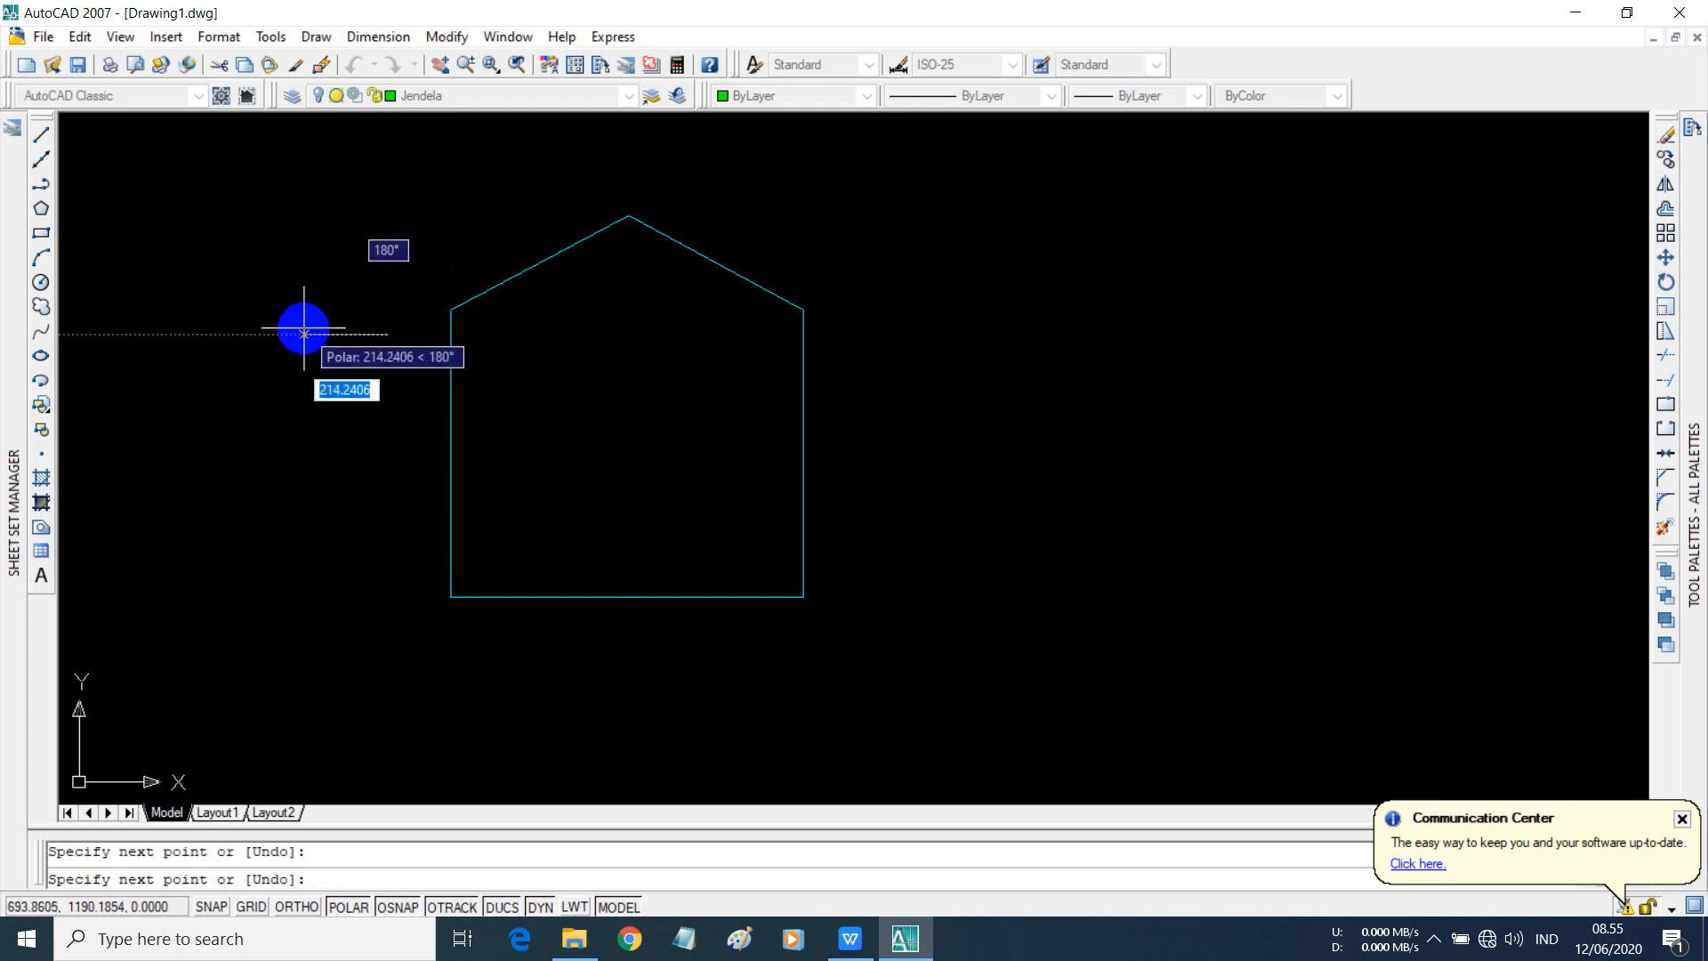
key("Escape")
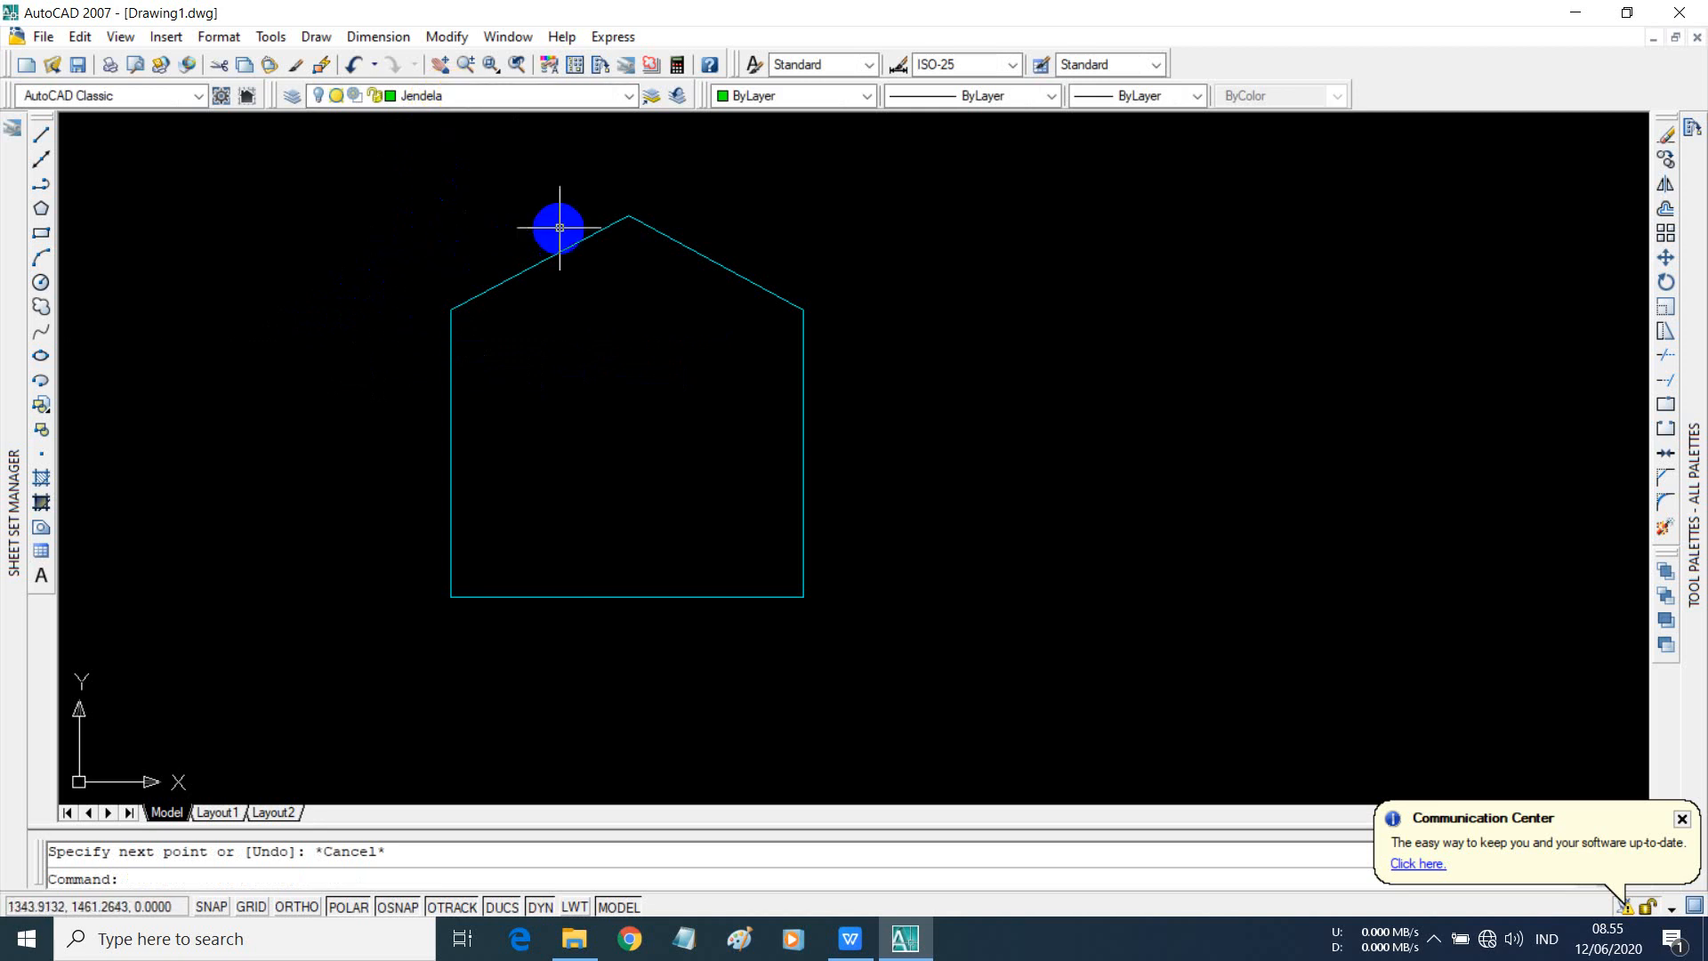
- Make Rumah the current layer and draw a short roof overhang line extending the left slope down past the wall's upper corner
left_click(628, 96)
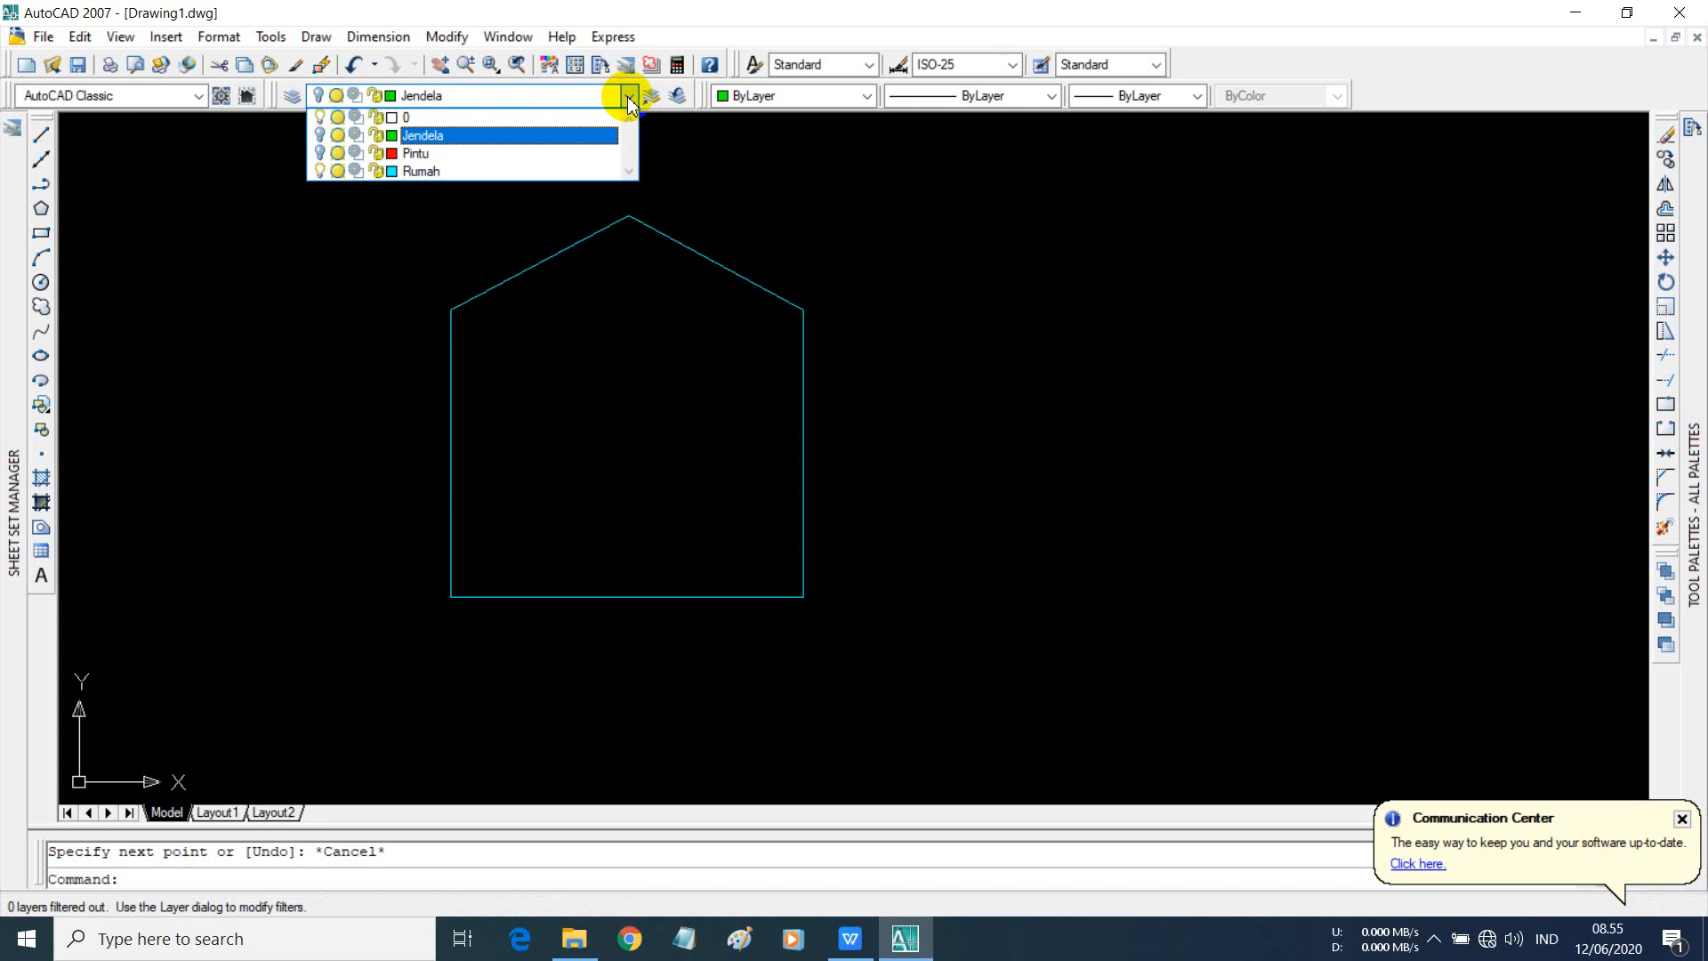
left_click(587, 173)
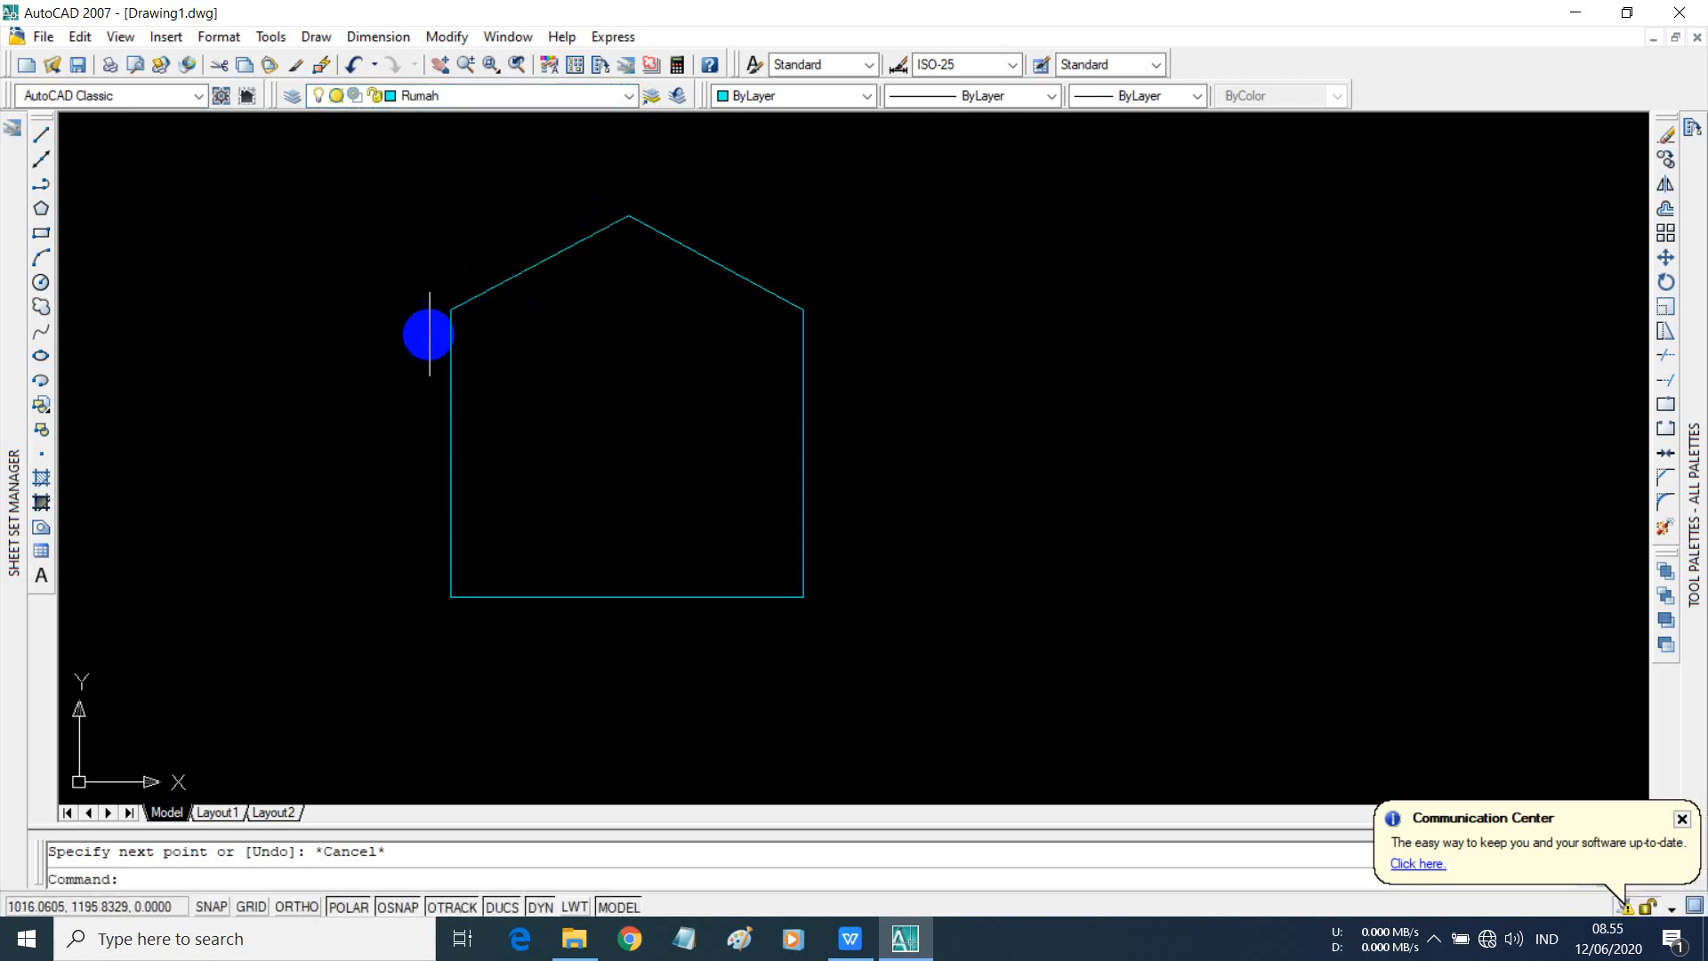
left_click(41, 131)
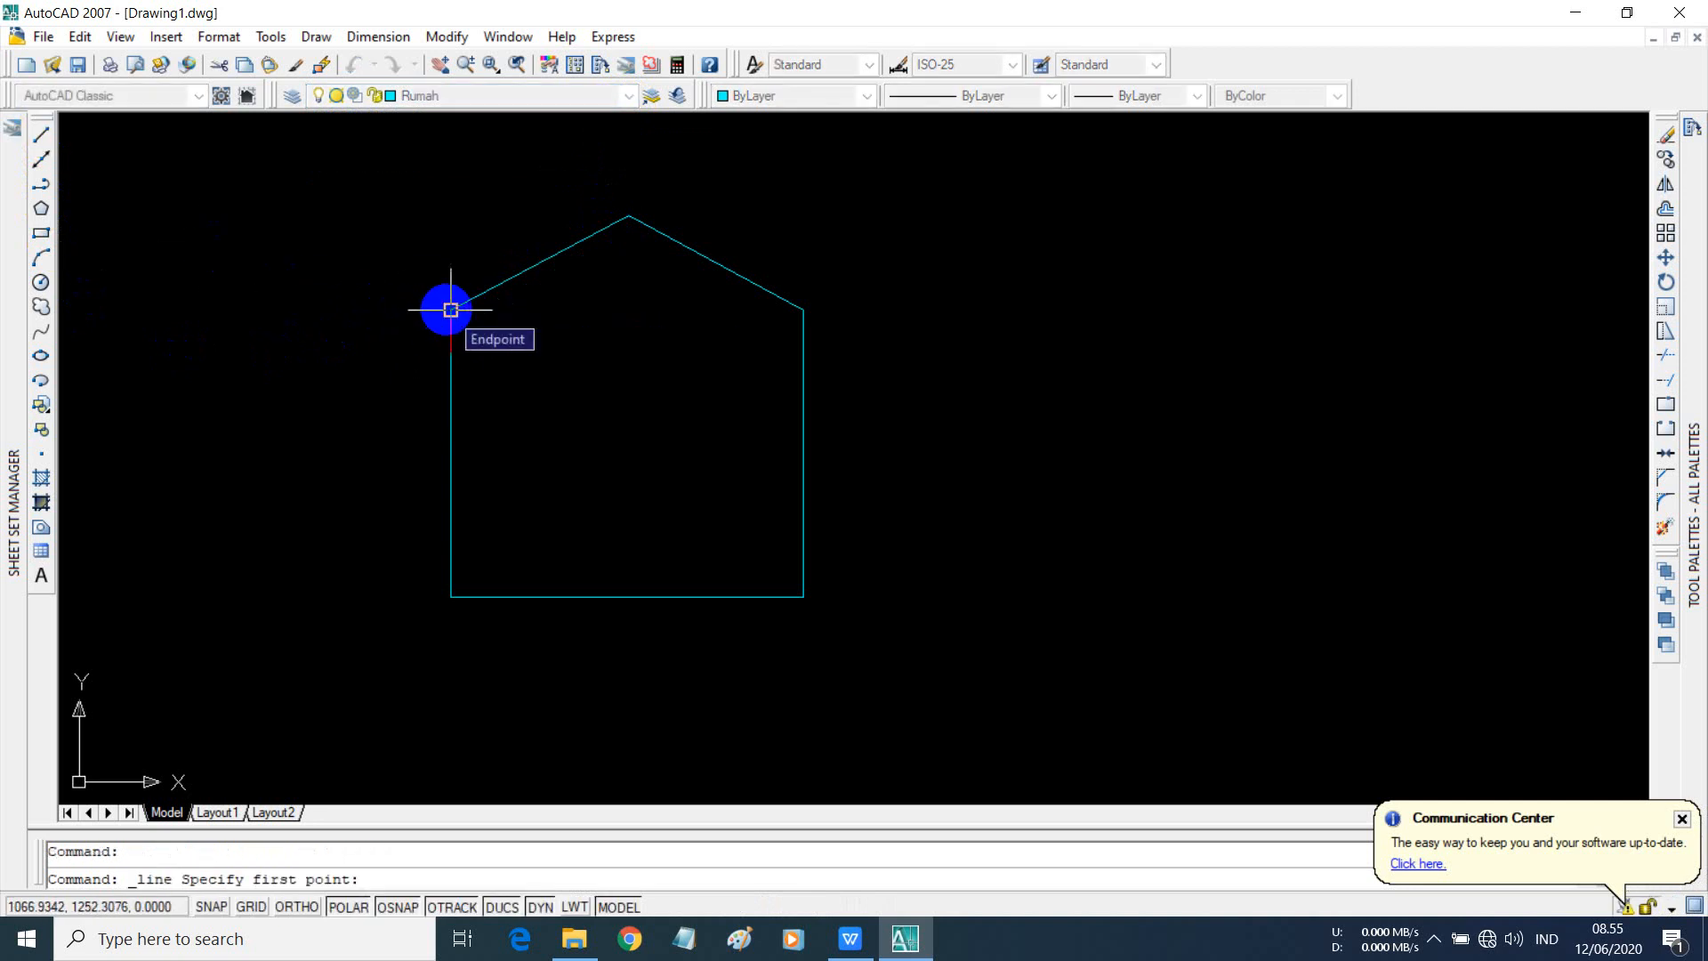
left_click(394, 339)
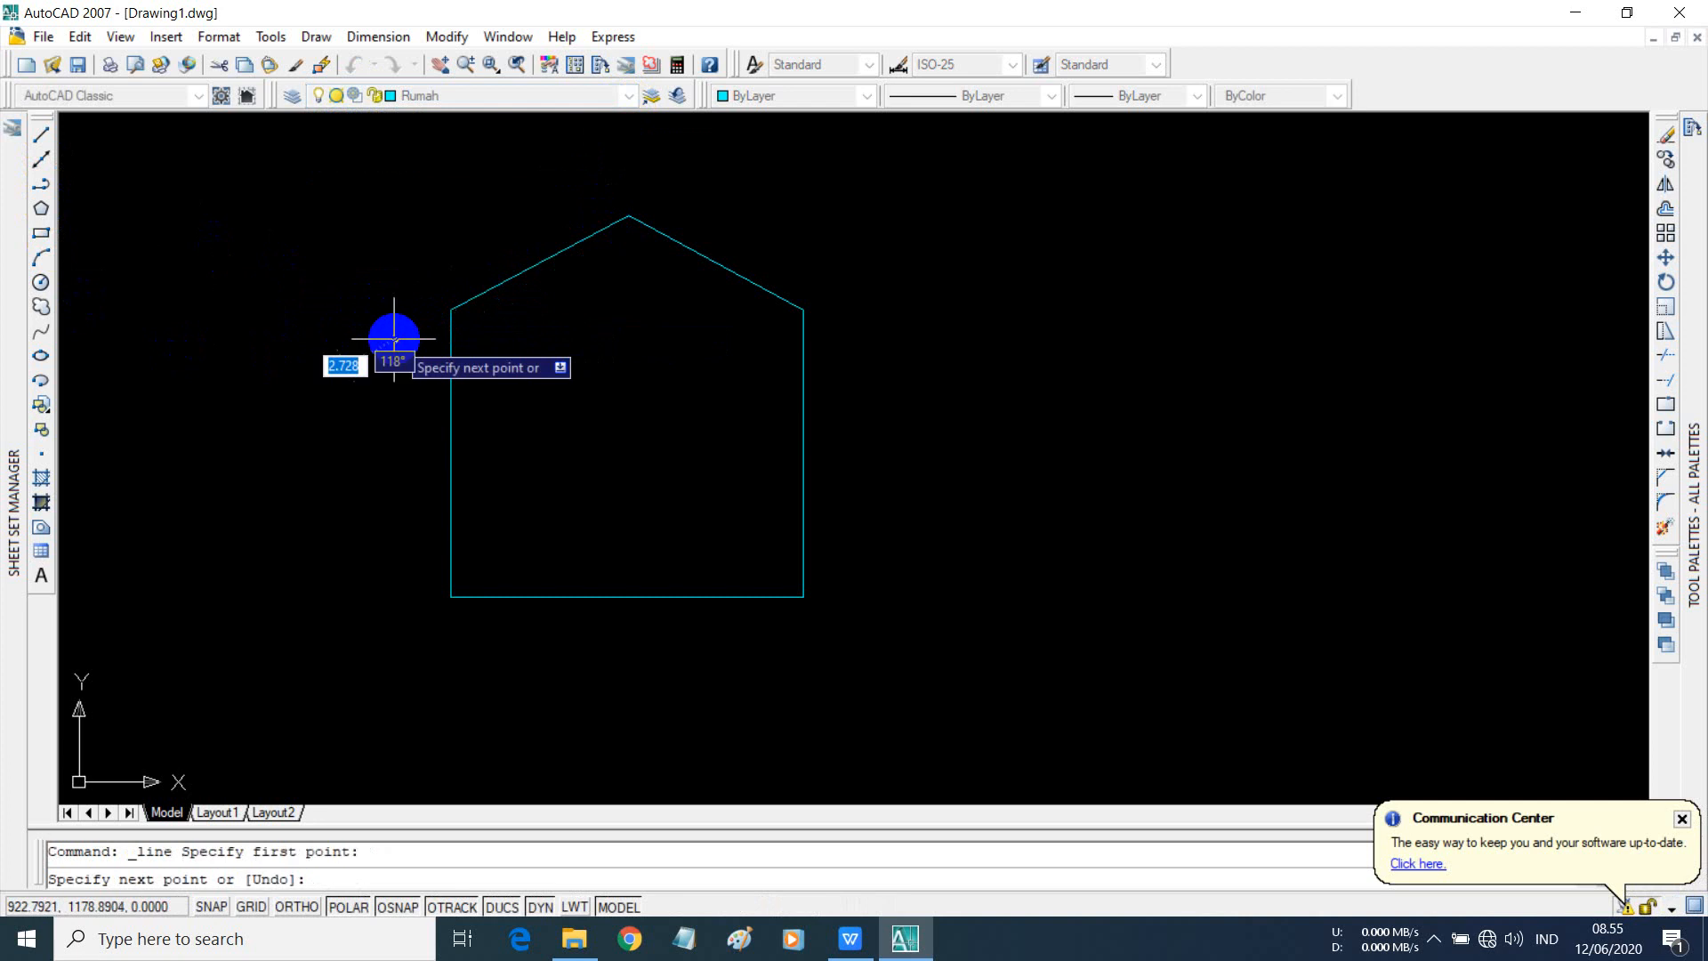
left_click(451, 309)
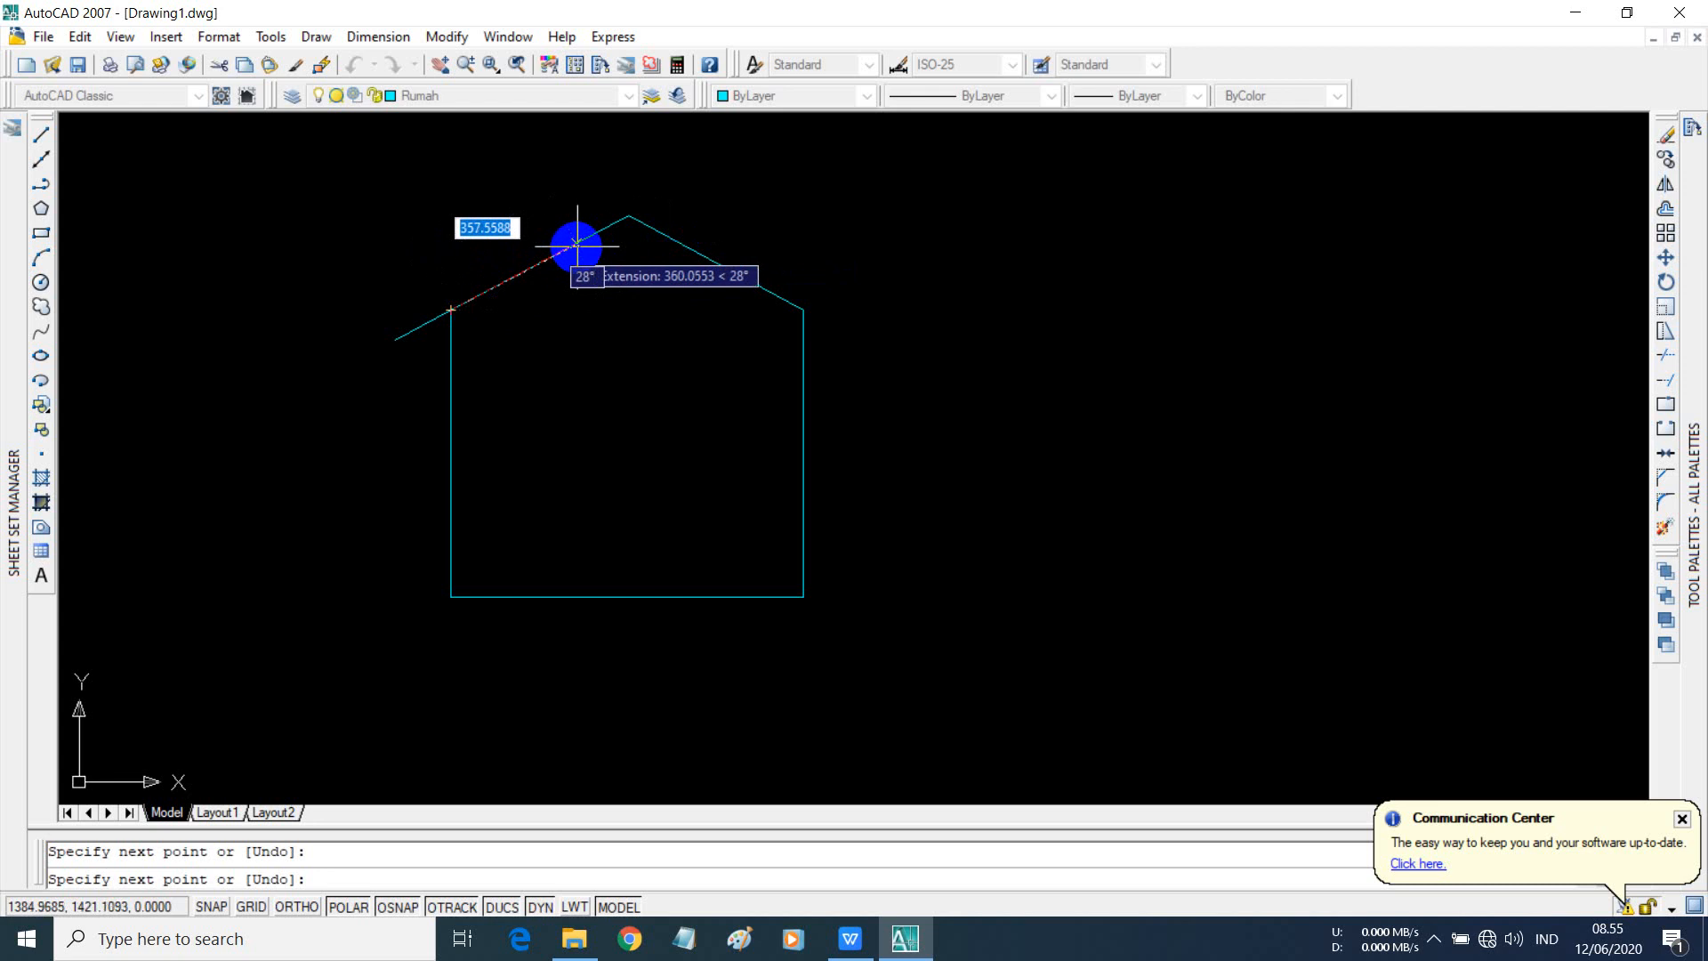
key("Escape")
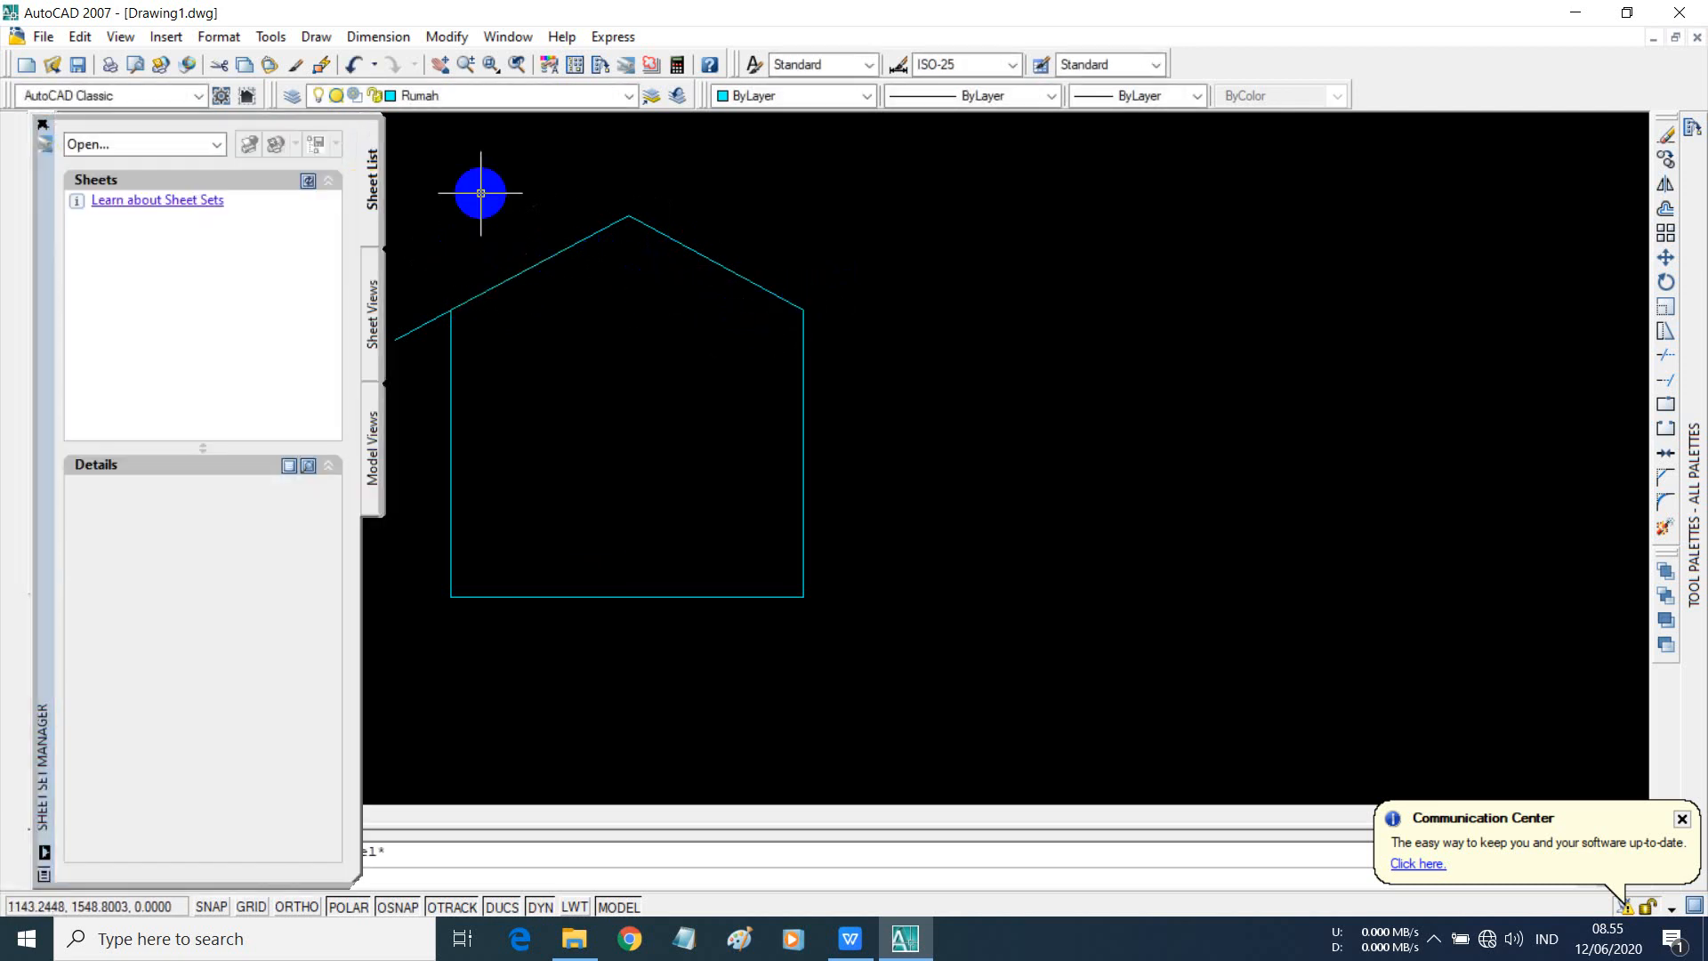
- Draw a matching roof overhang line outward and down from the upper end of the house's right wall
left_click(42, 133)
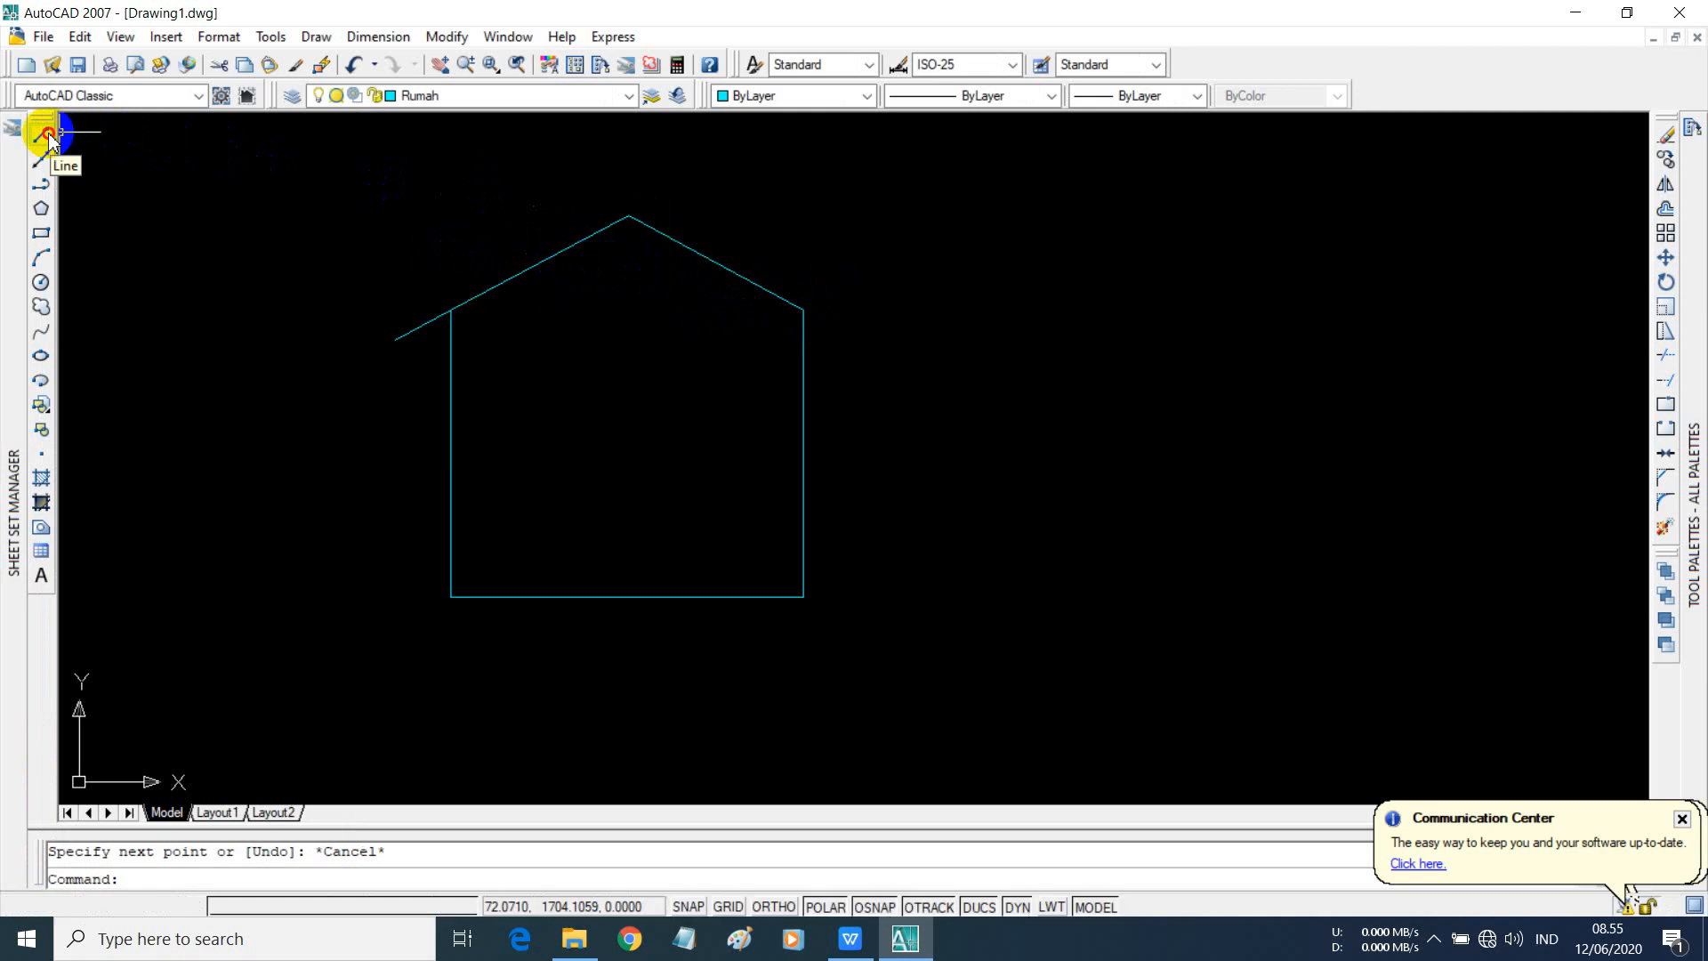
left_click(799, 308)
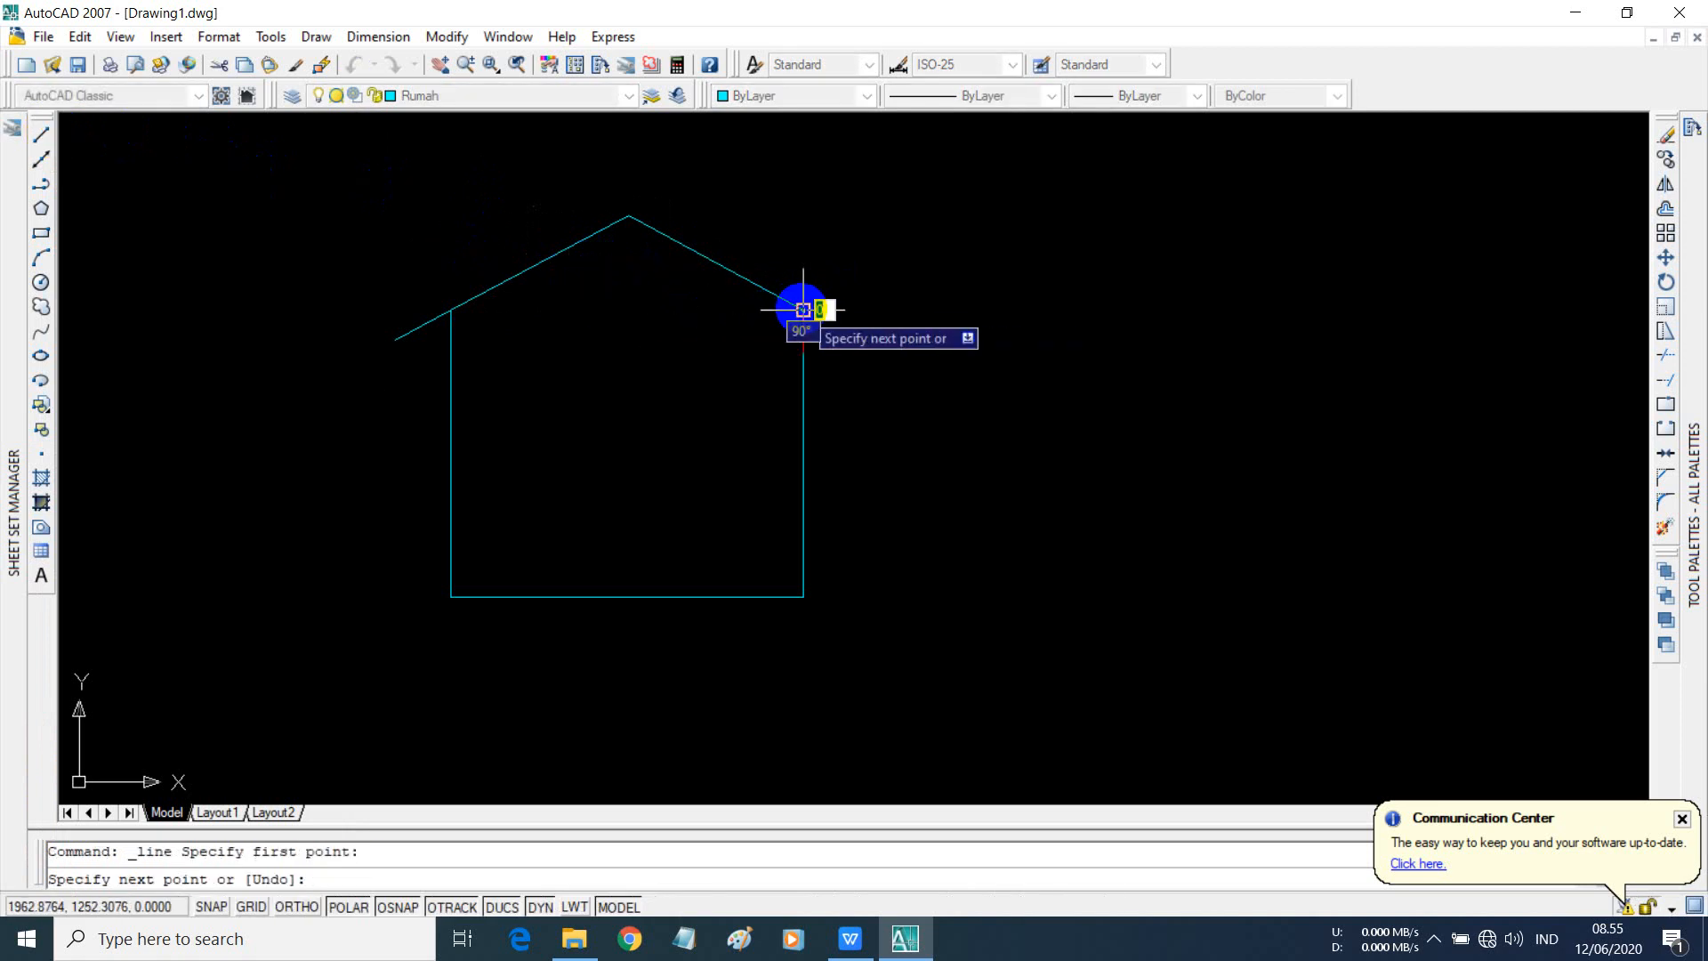
left_click(850, 340)
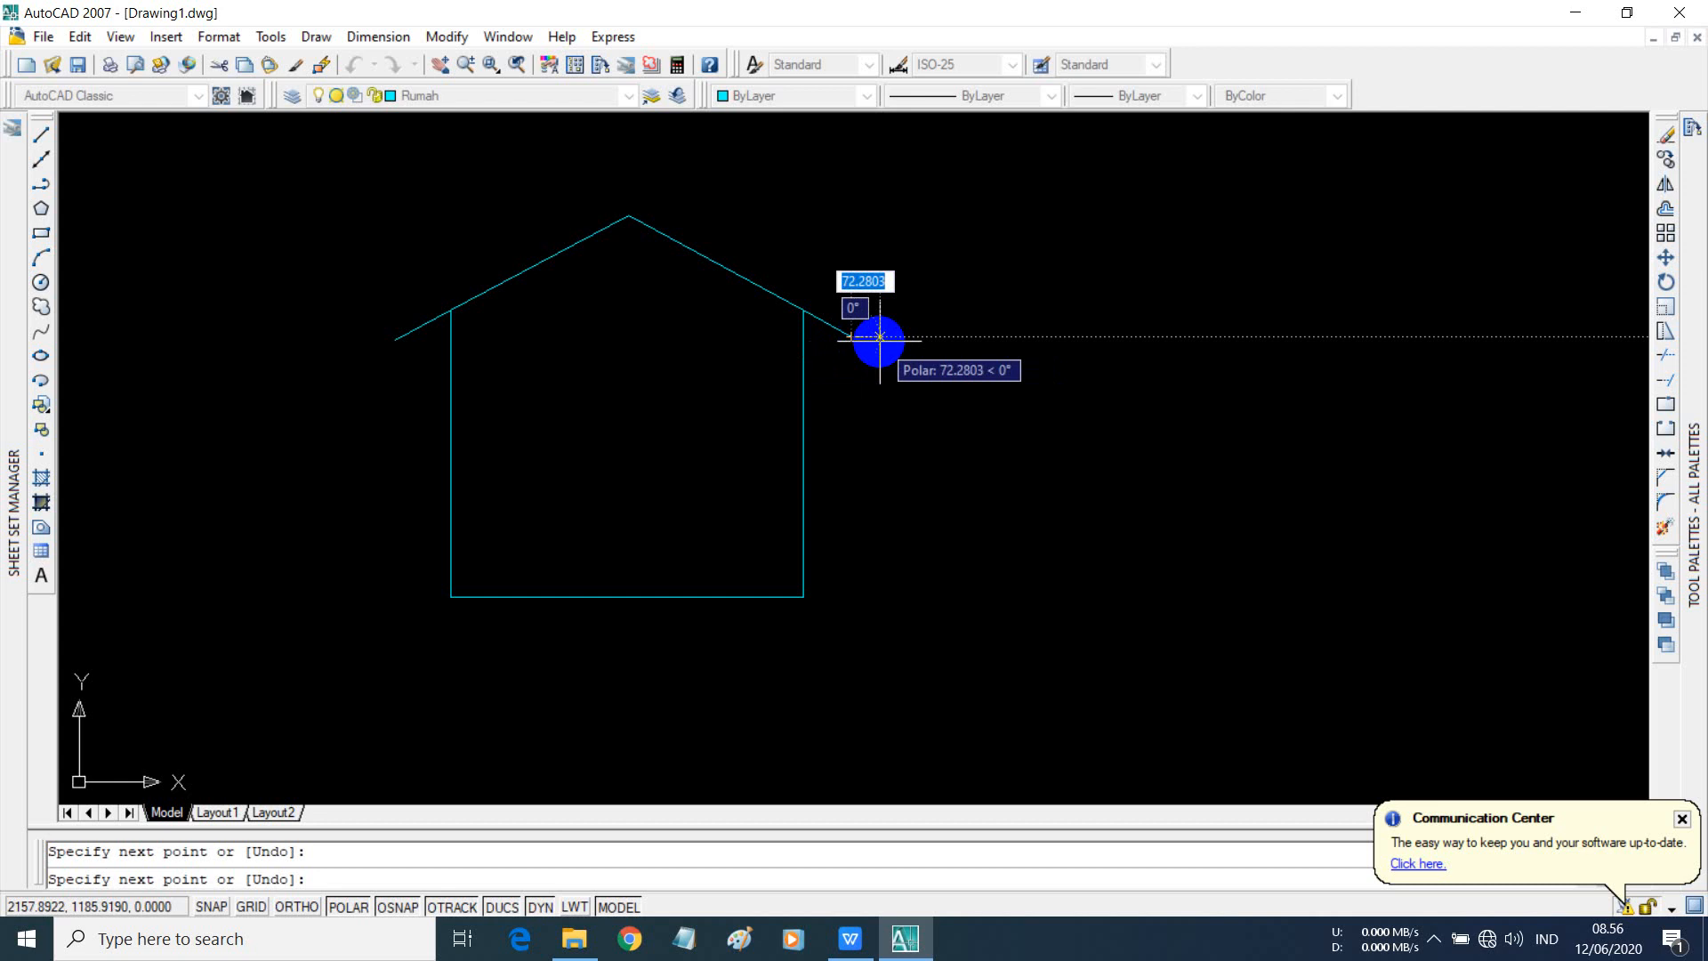
right_click(879, 338)
left_click(894, 356)
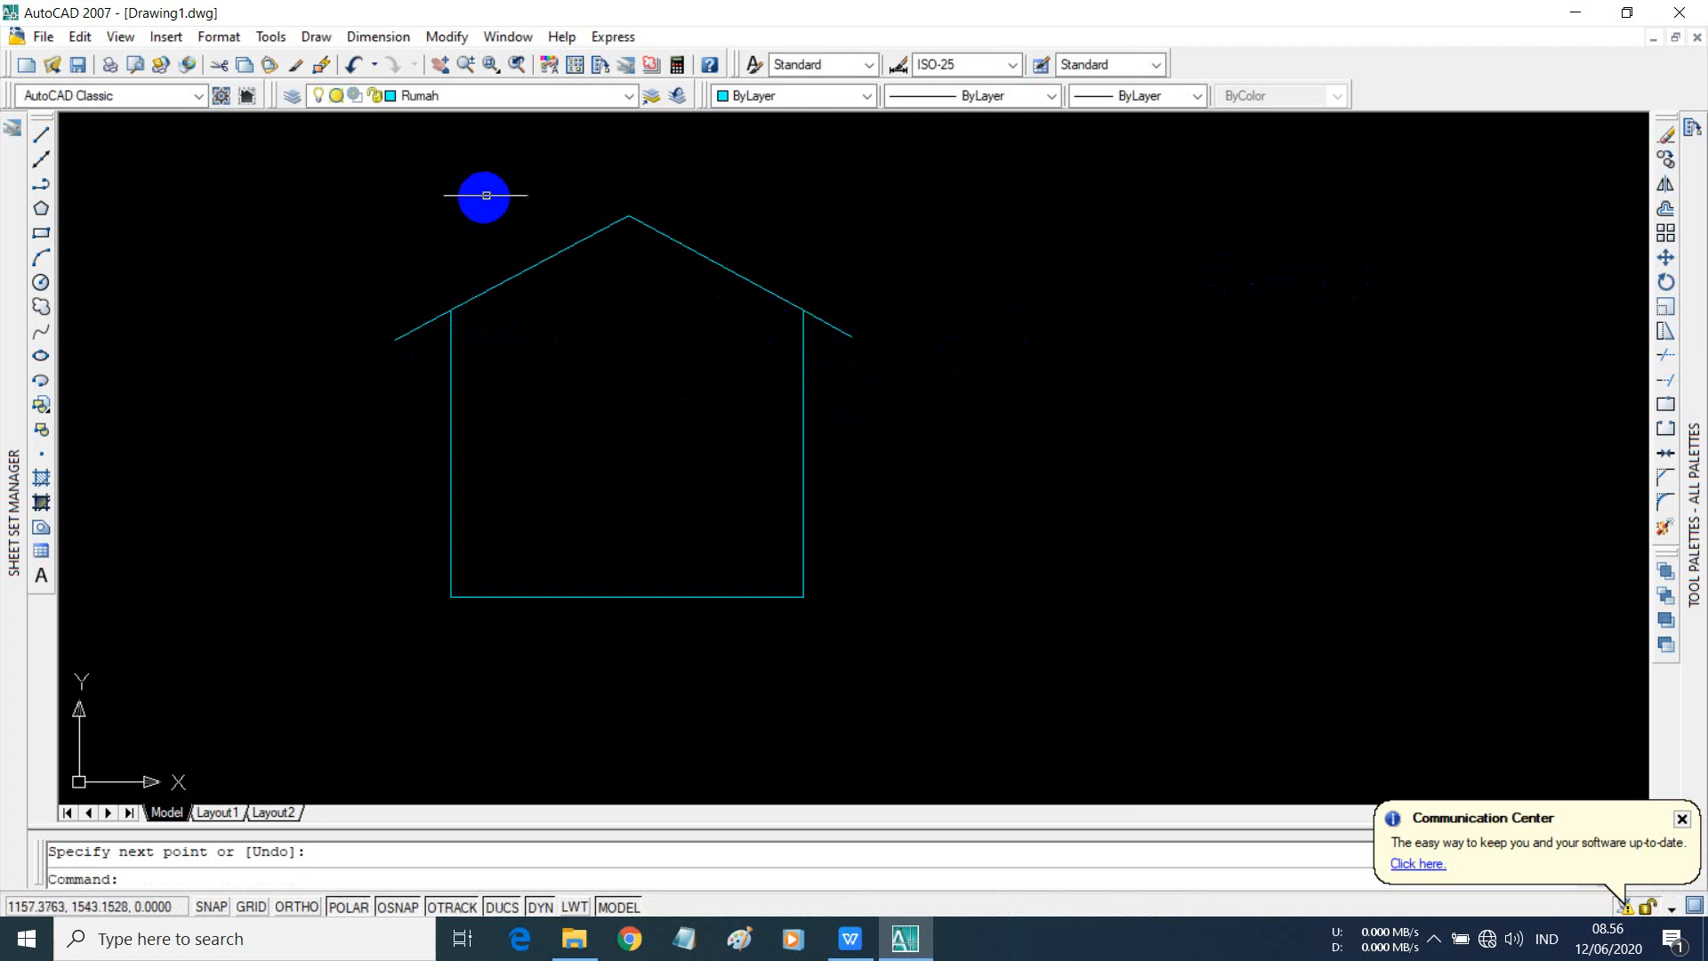
- Turn the Pintu and Jendela layers back on to show the door and window
left_click(630, 96)
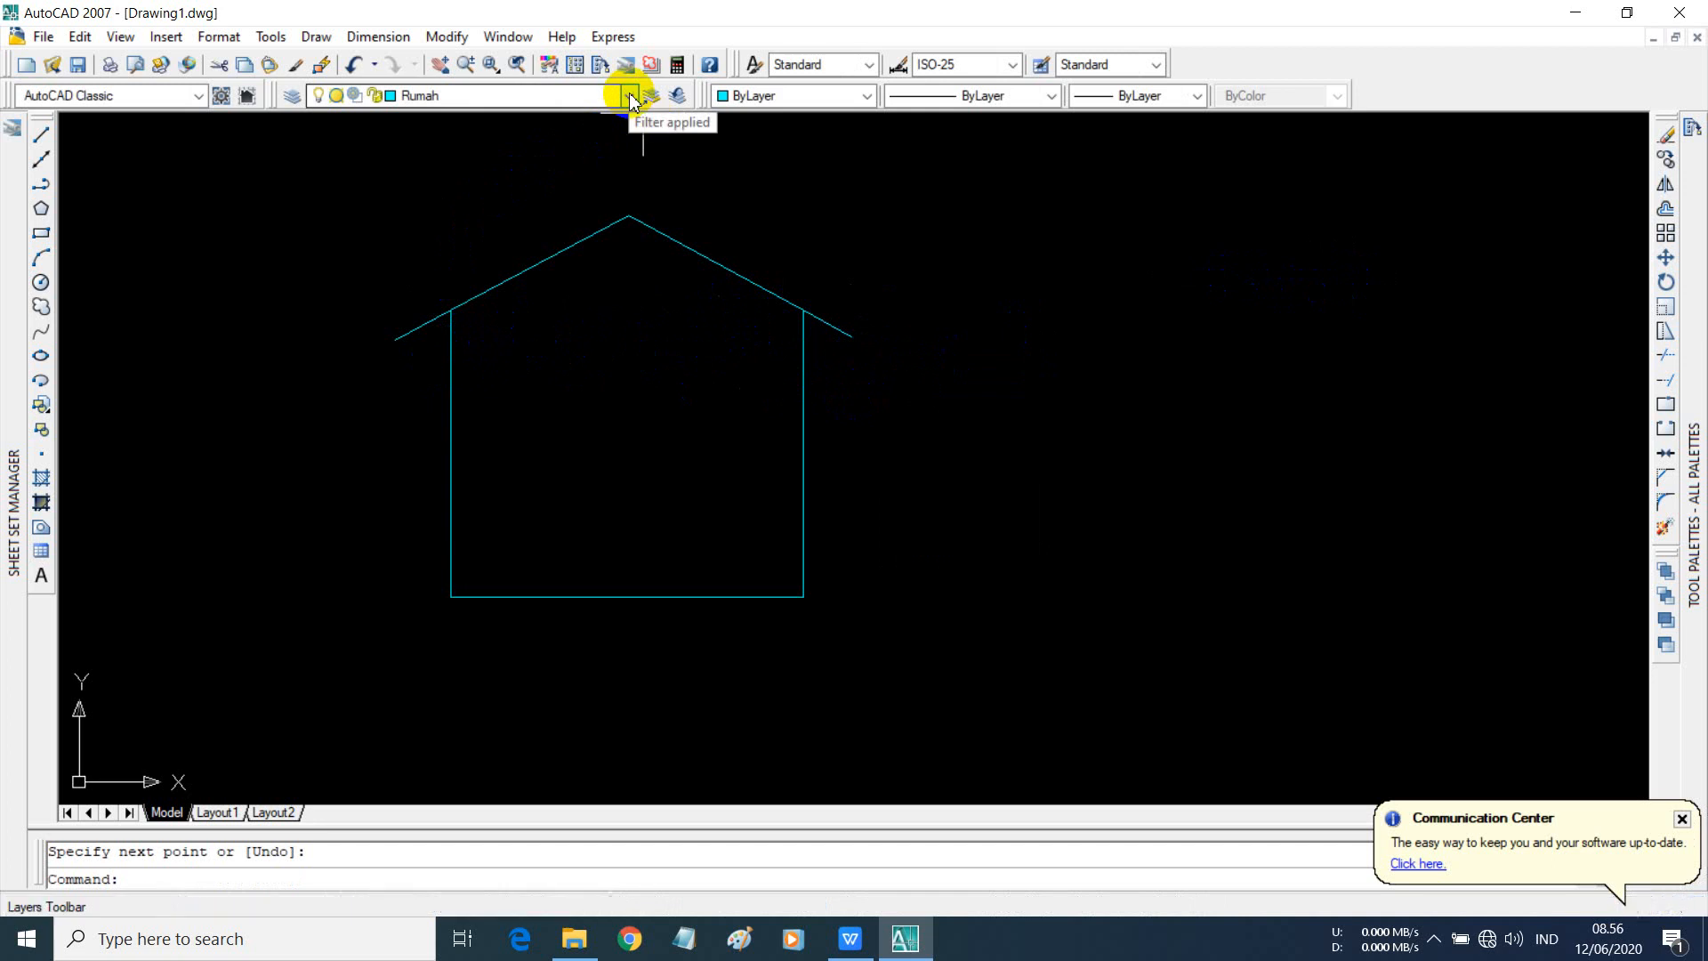
left_click(630, 96)
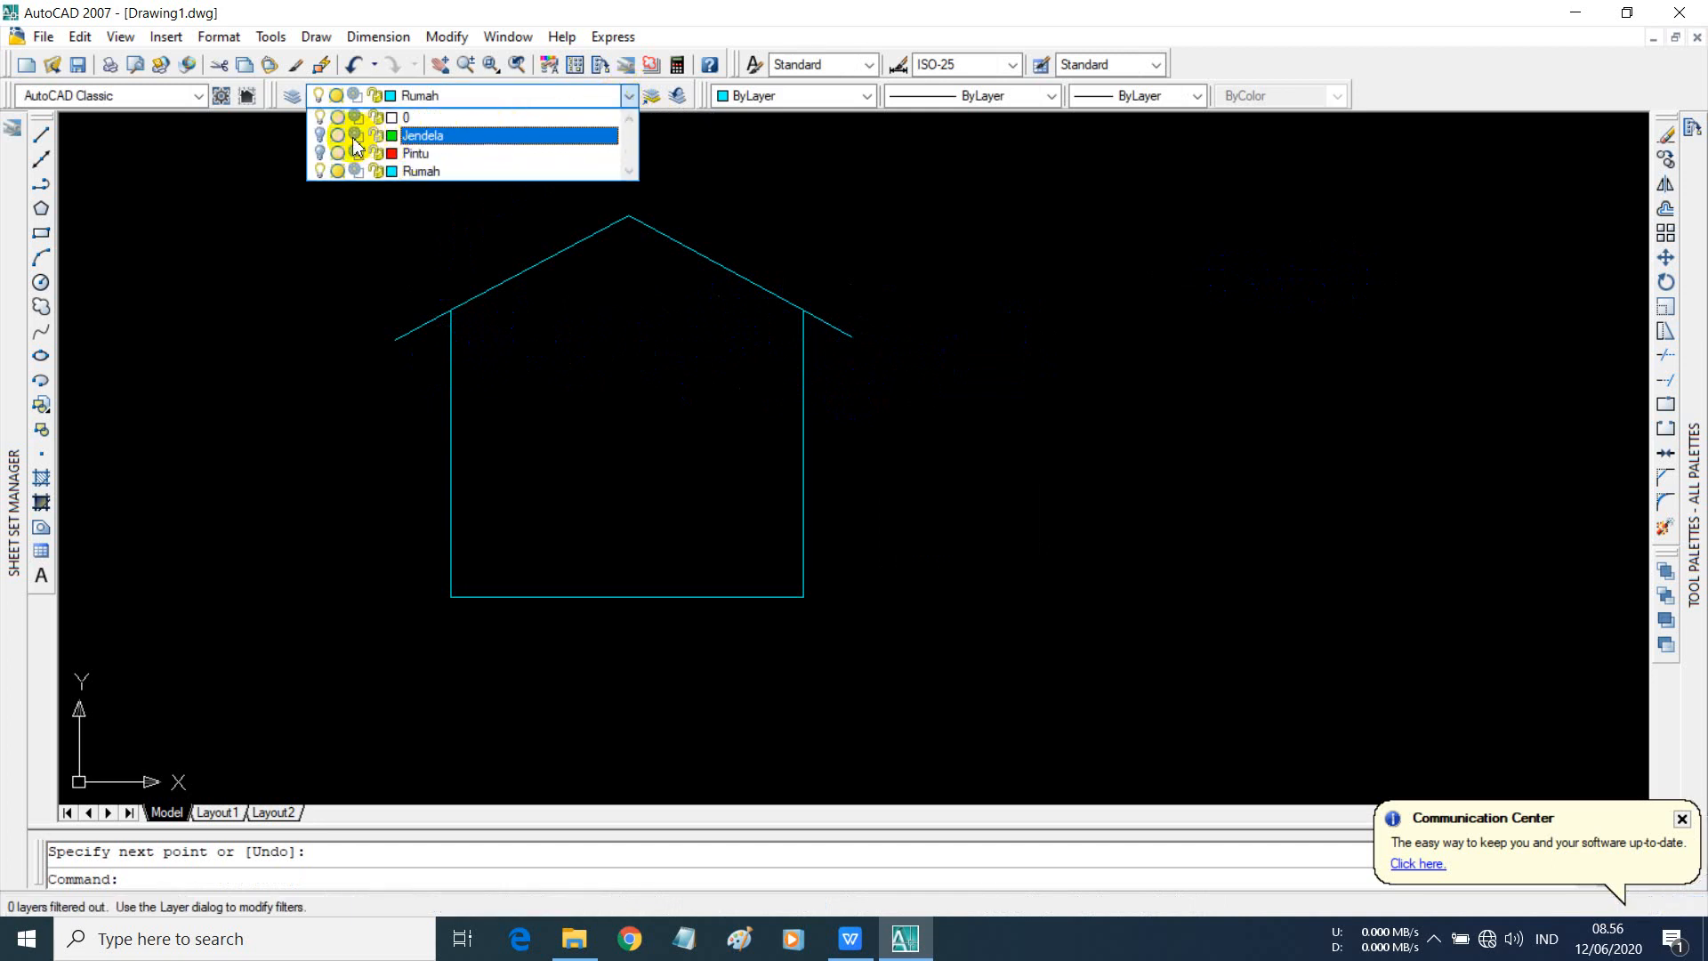
left_click(320, 156)
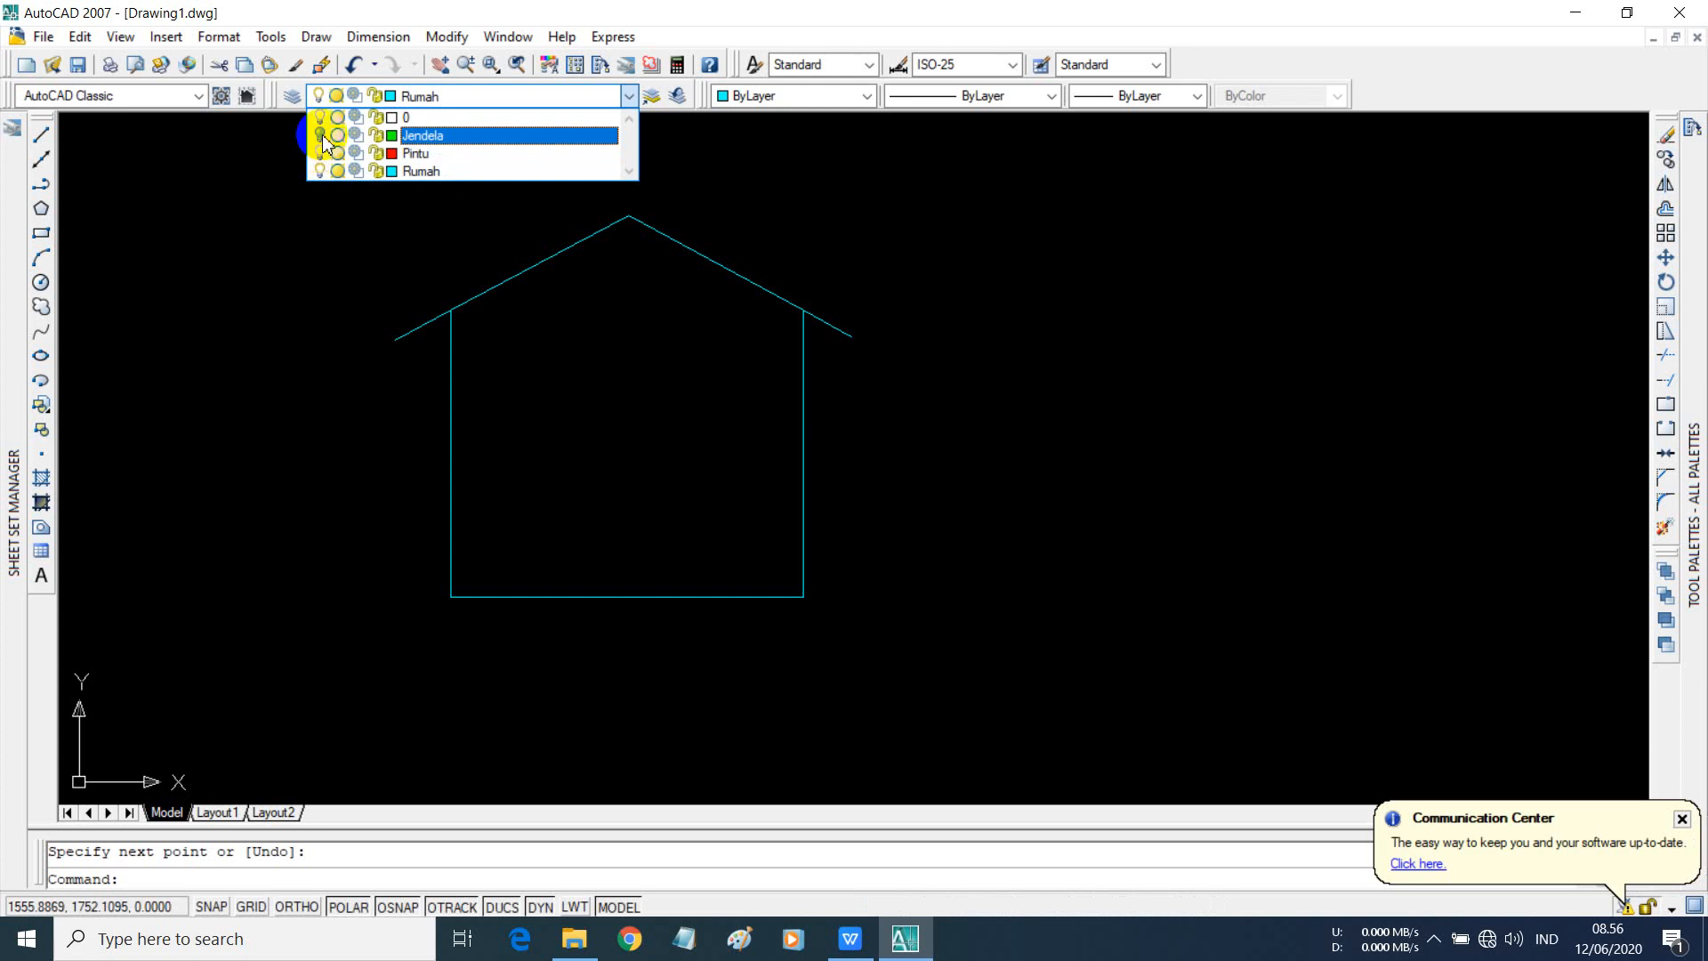
left_click(320, 135)
left_click(297, 320)
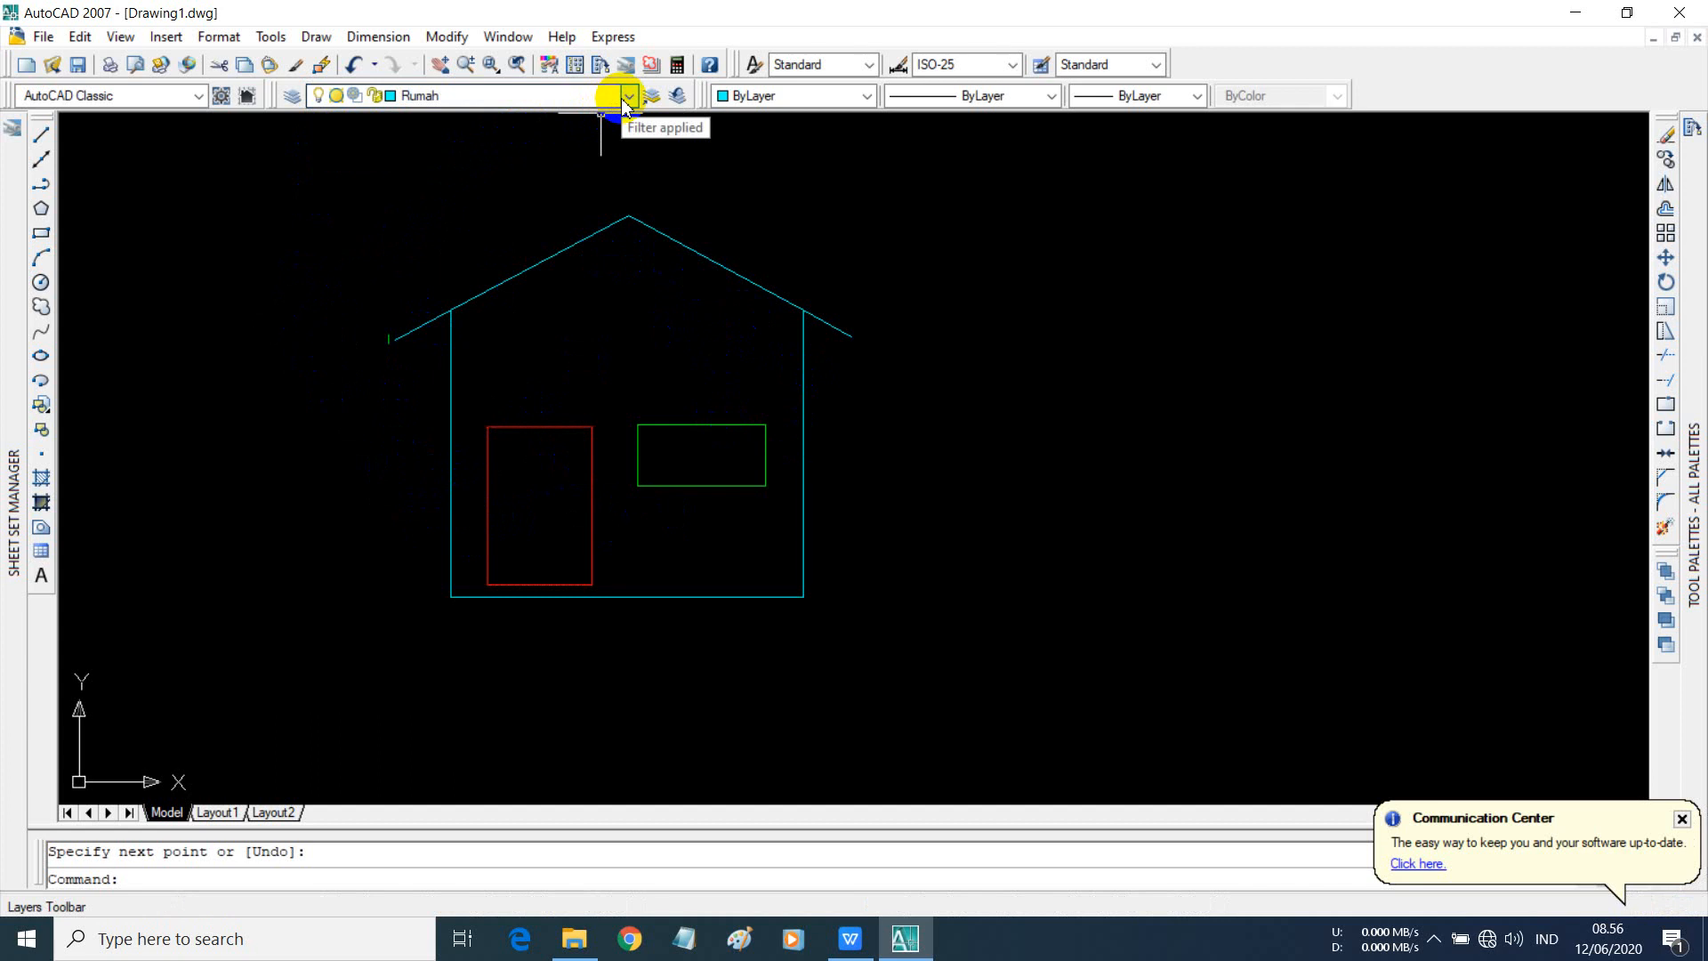
left_click(592, 465)
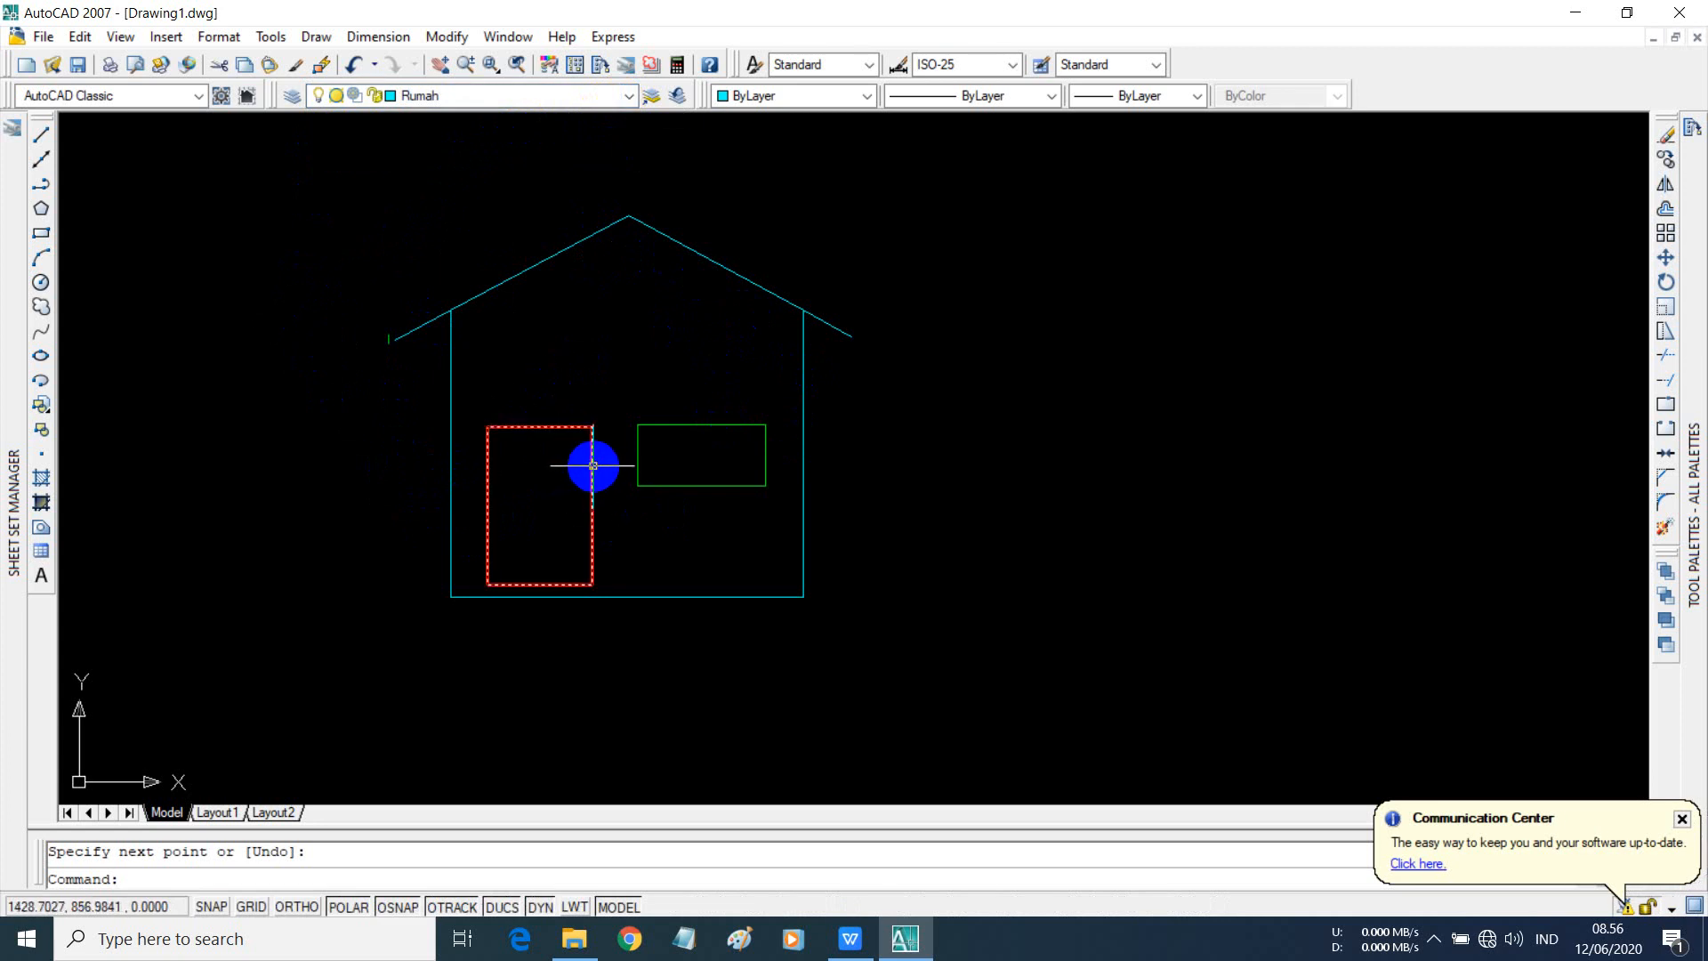
left_click(621, 453)
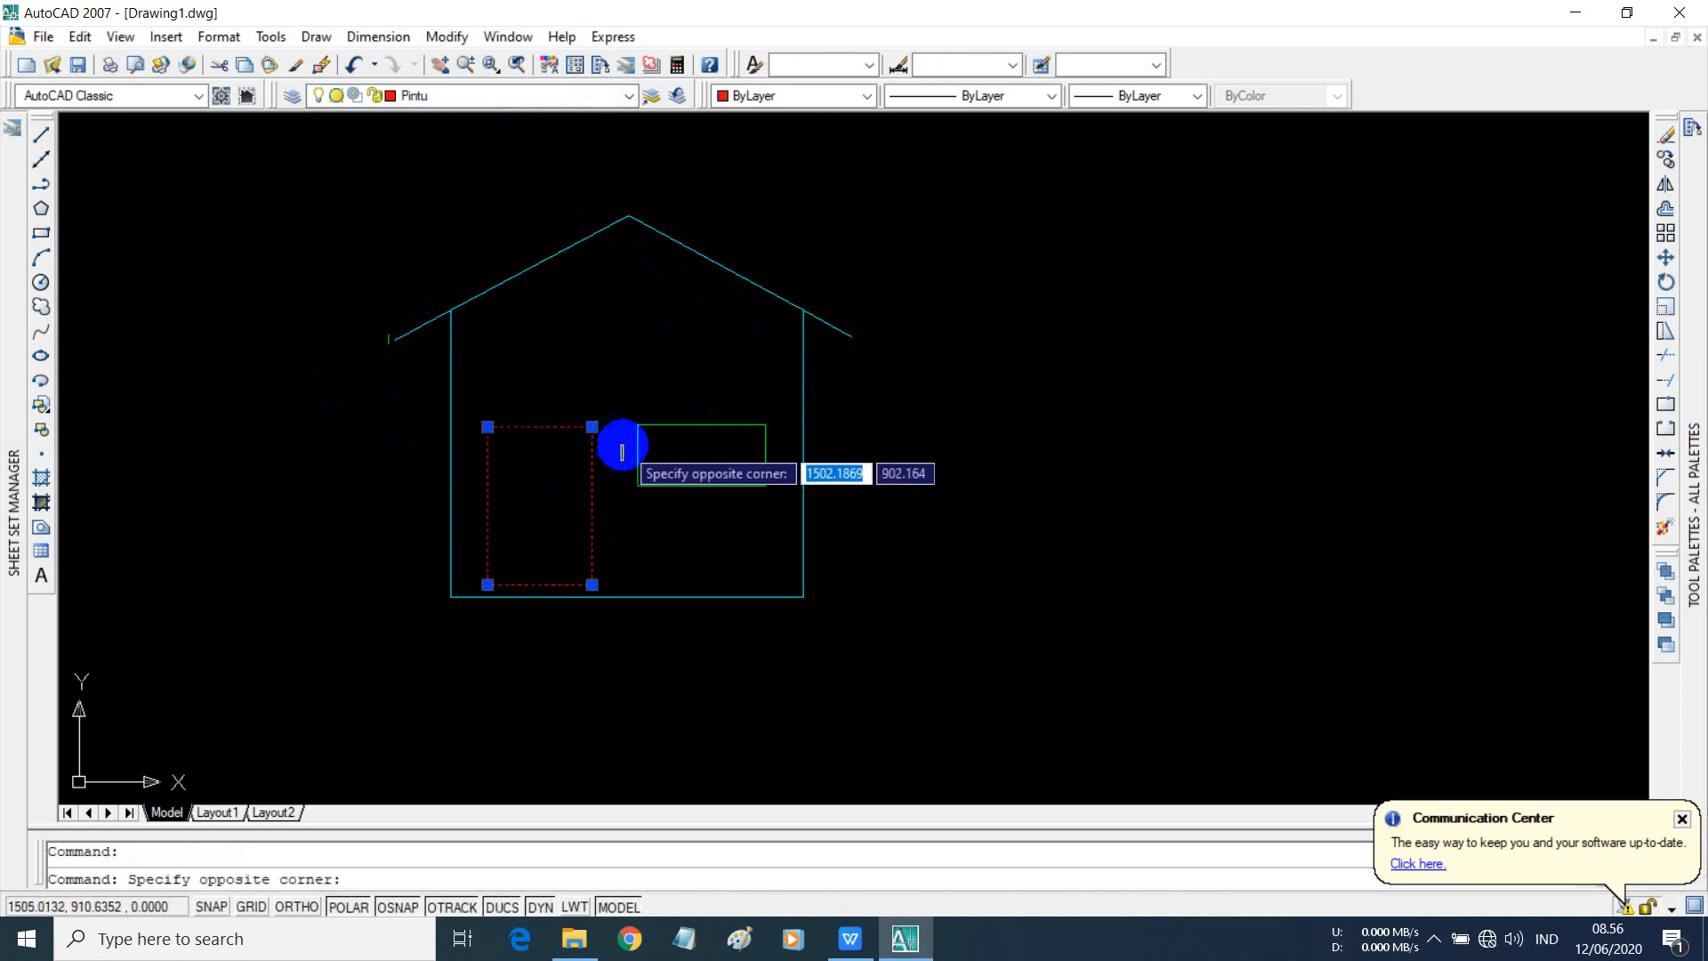
key("Escape")
key("Escape")
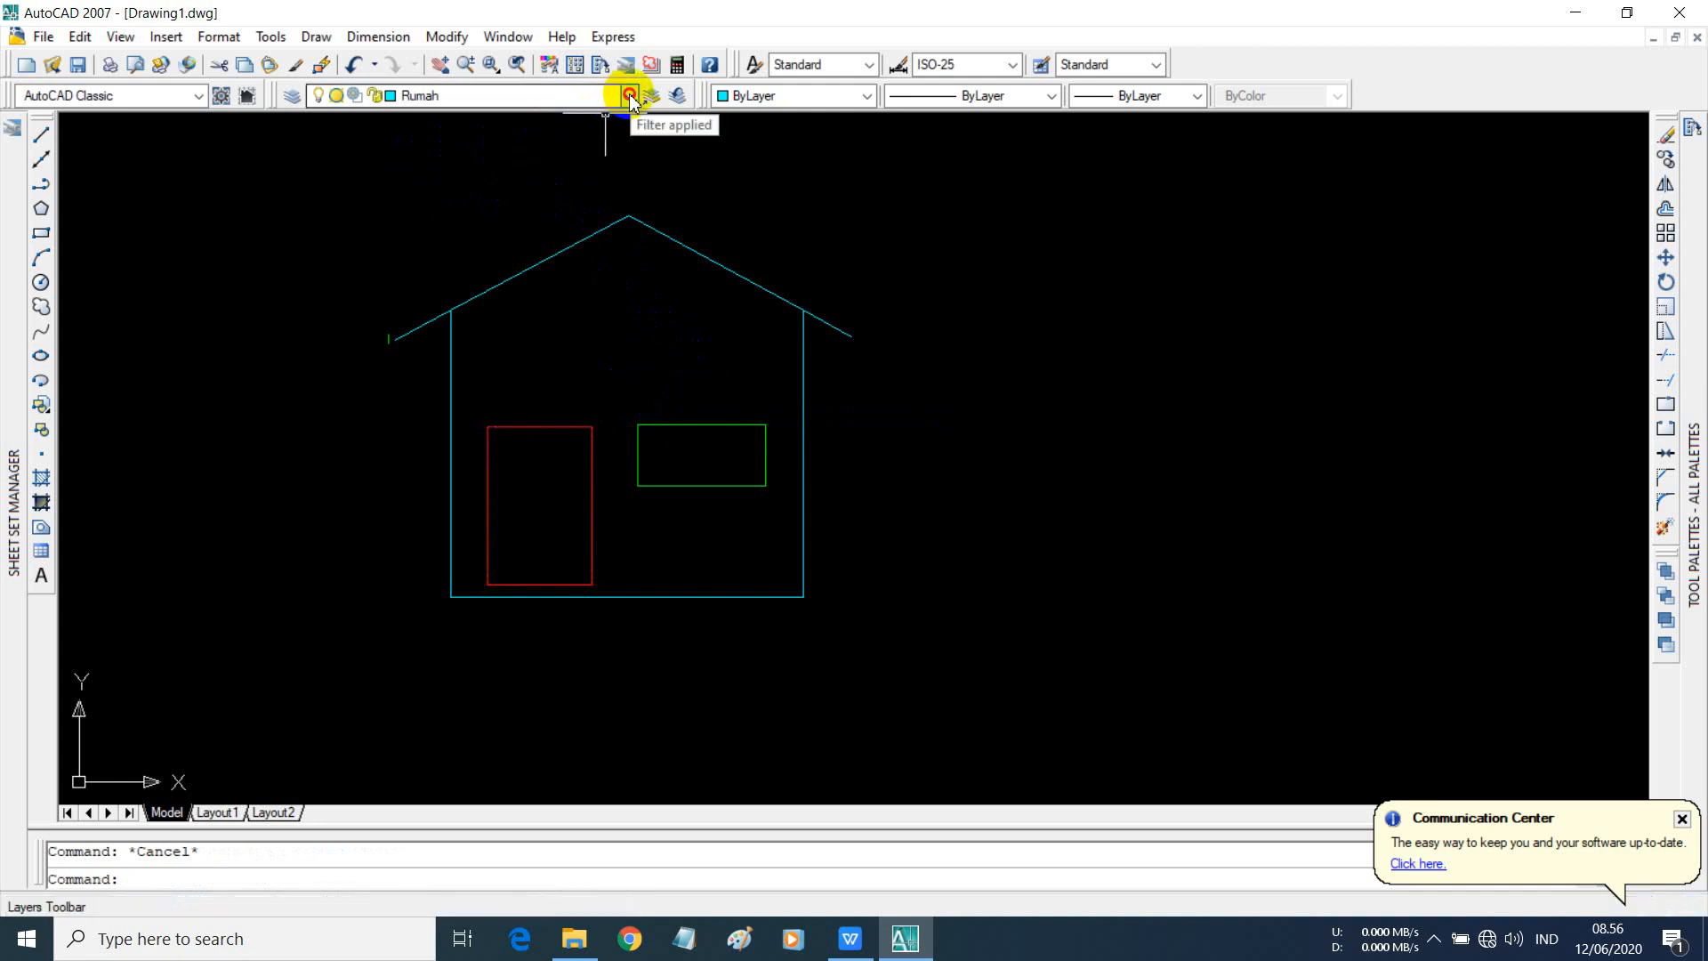
- Lock the Rumah layer so the house outline cannot be edited
left_click(630, 96)
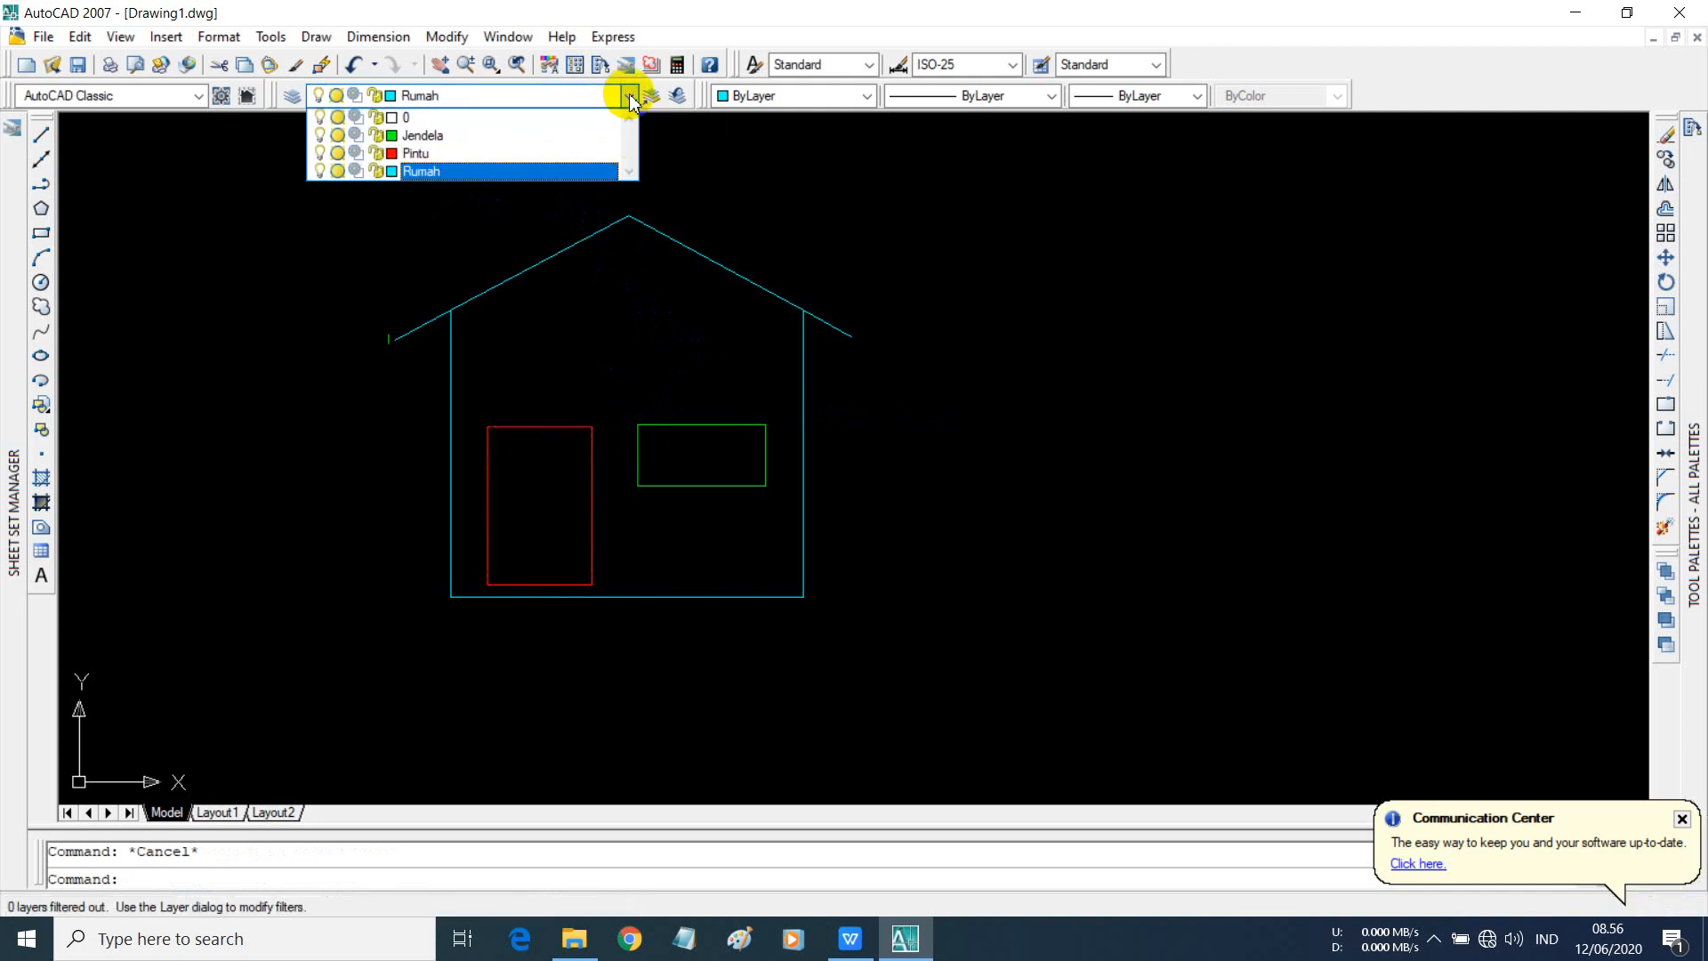
left_click(377, 172)
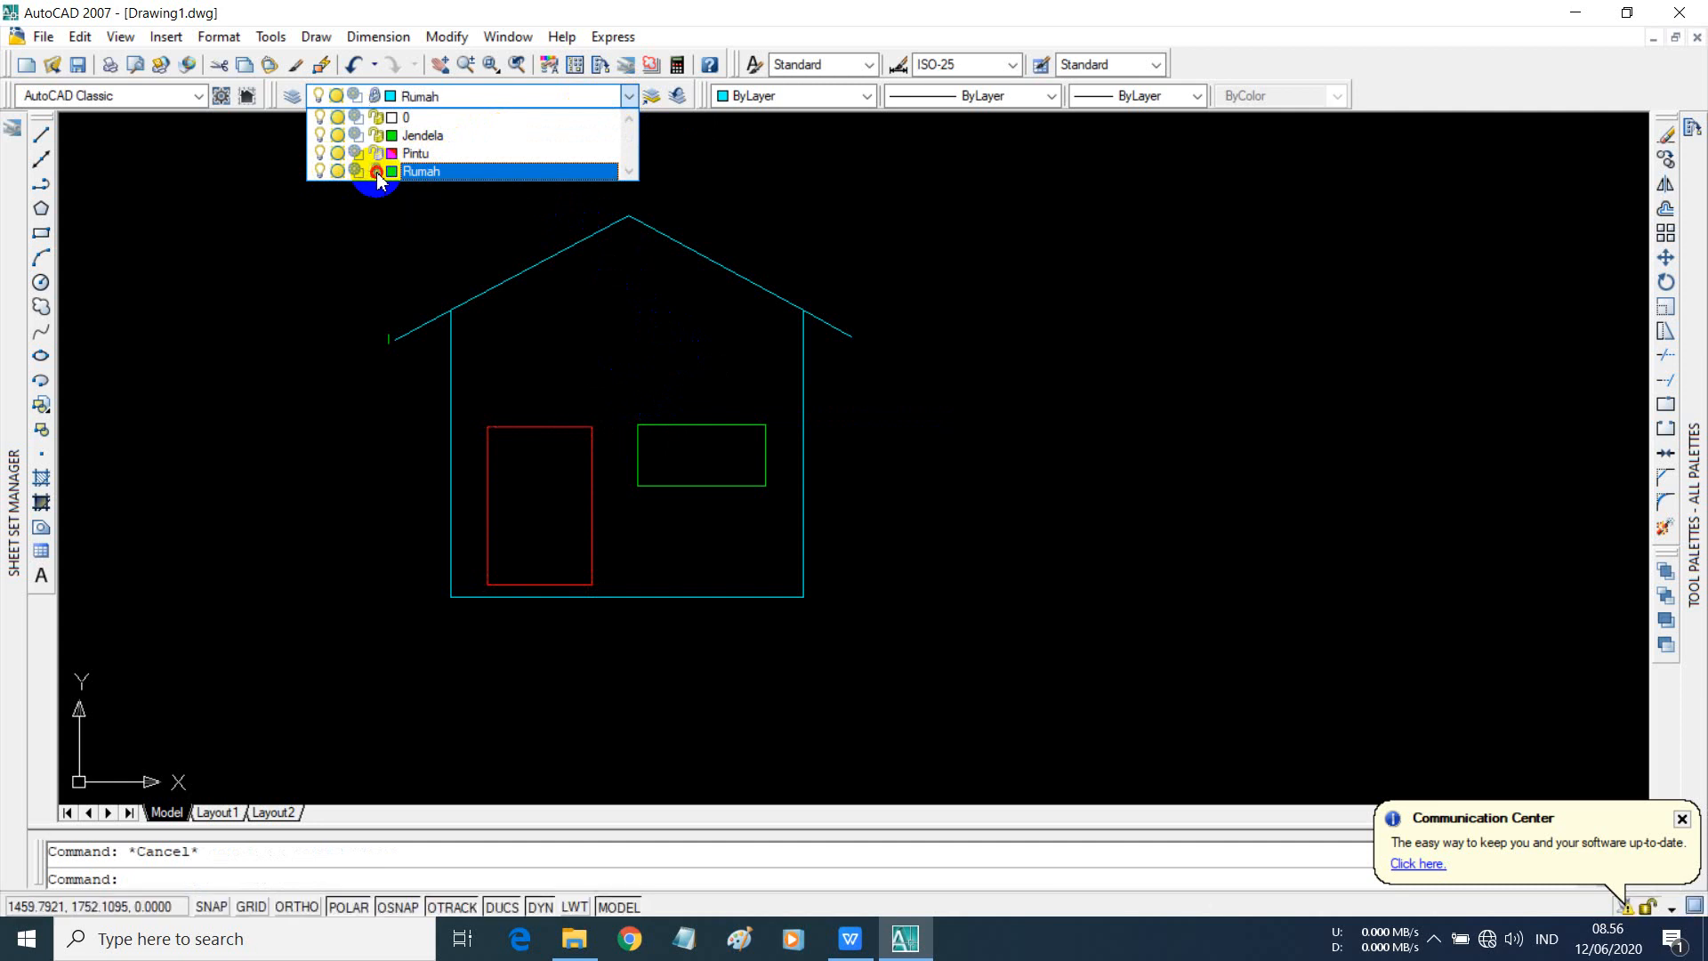
left_click(289, 327)
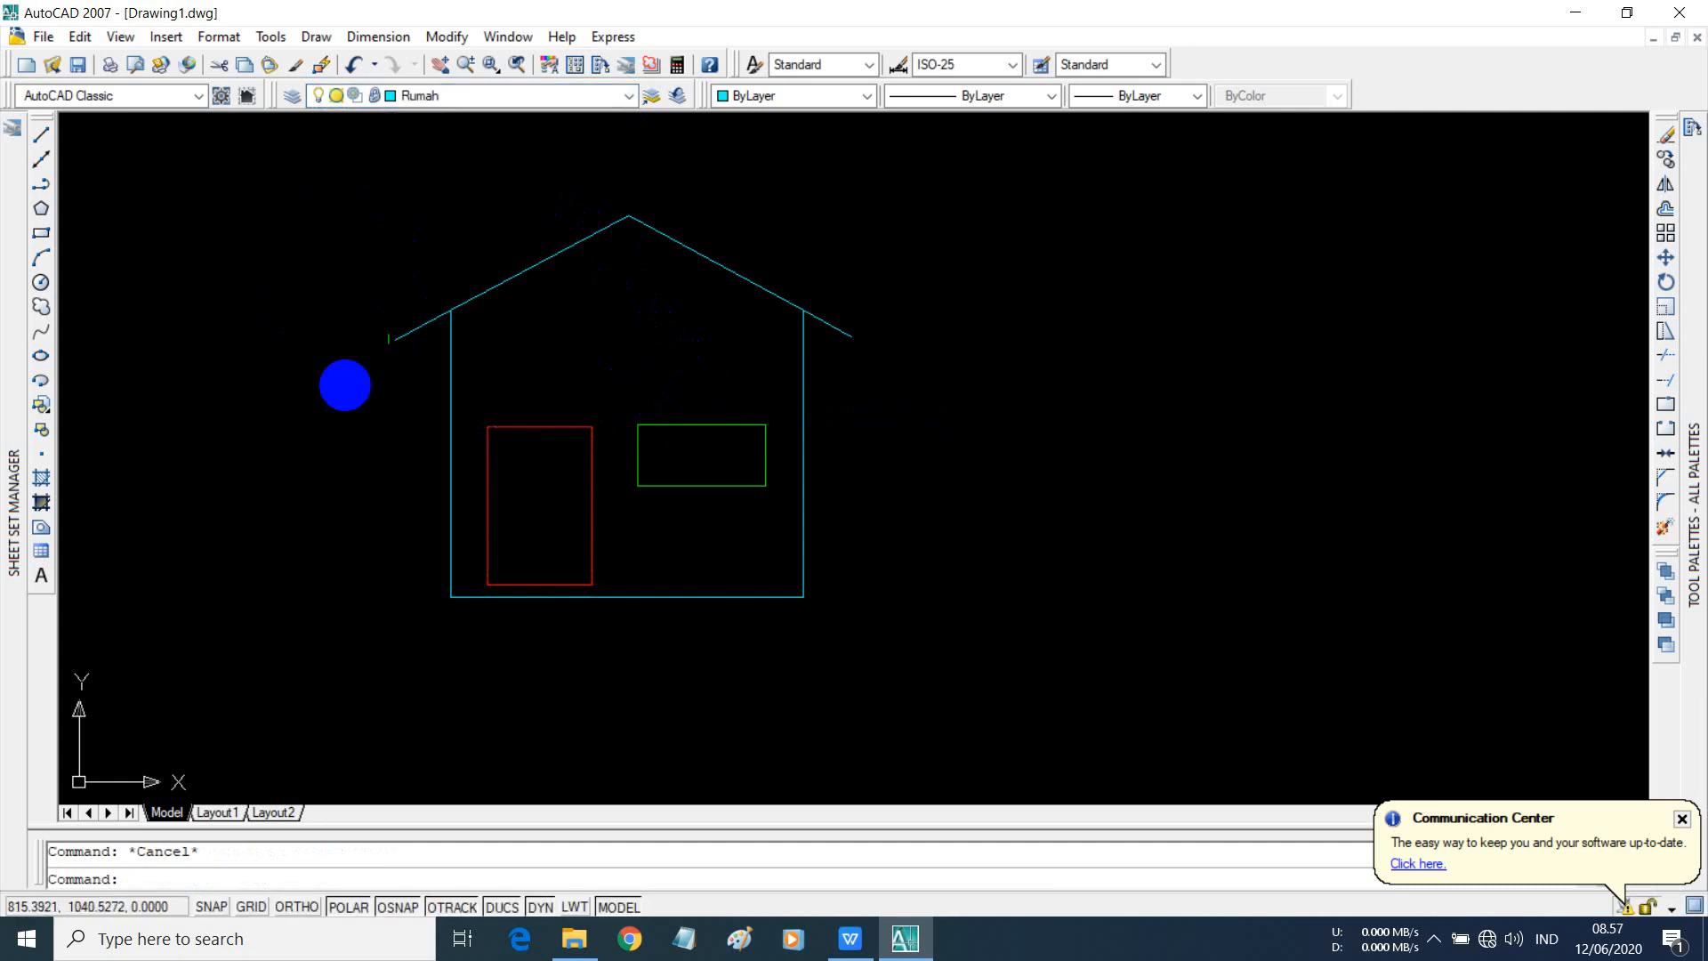
- Select the door and the left roof slope together, and clear the selection
left_click(490, 466)
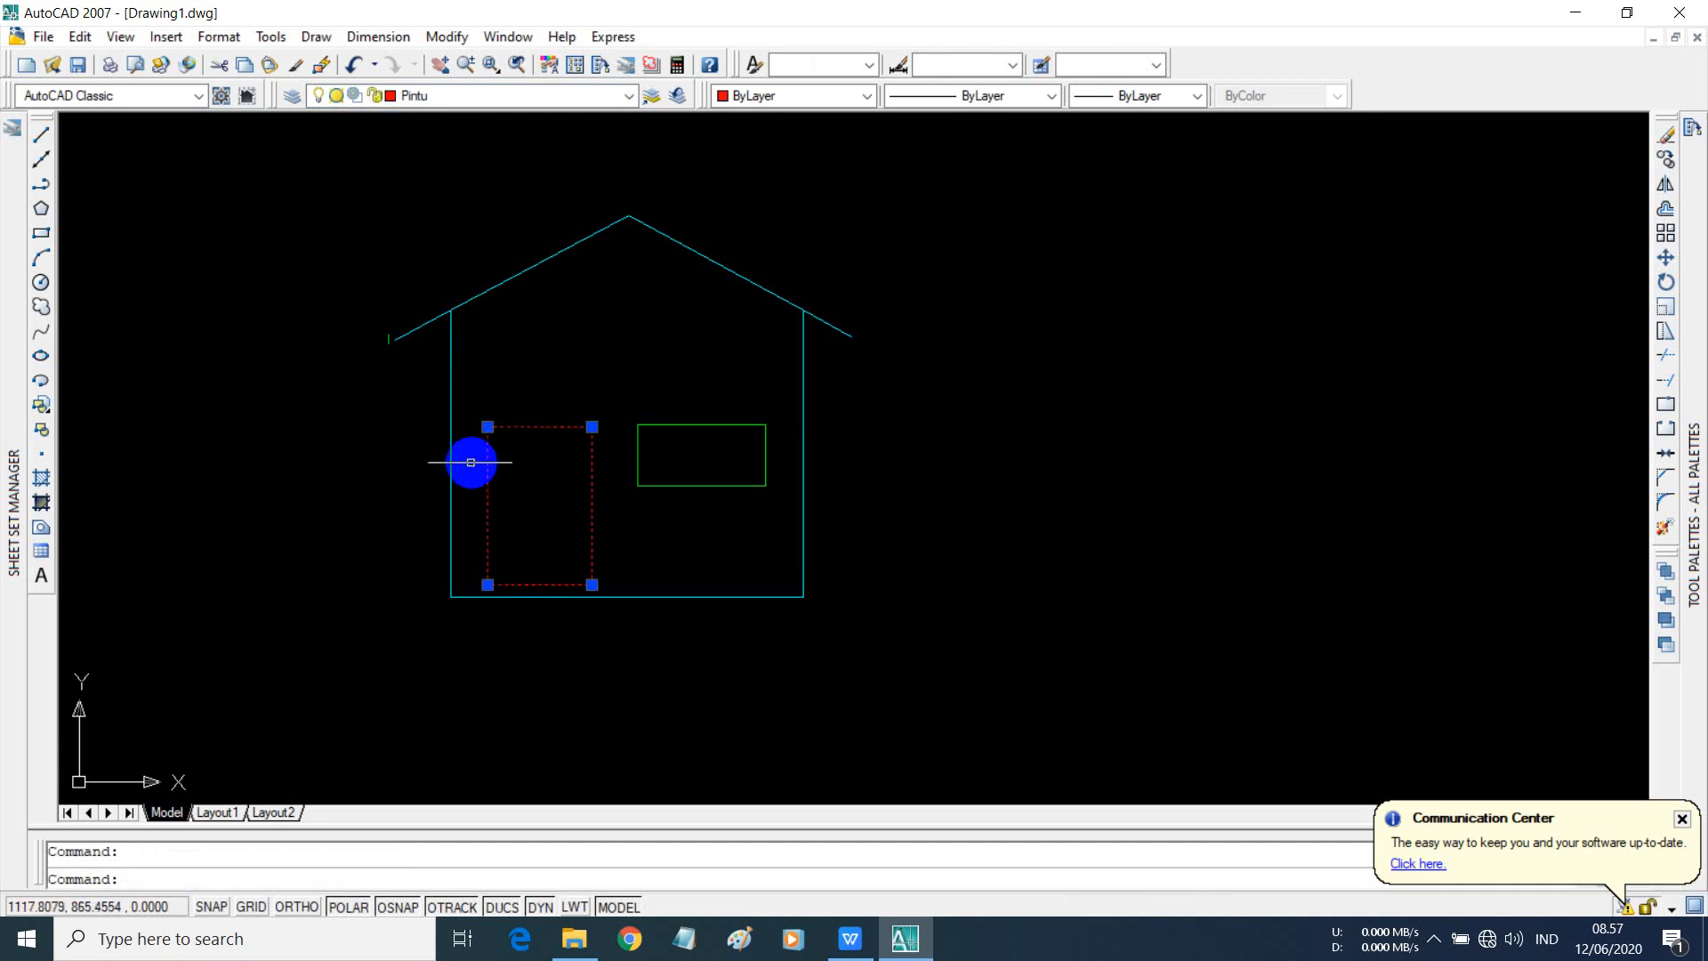
left_click(519, 357)
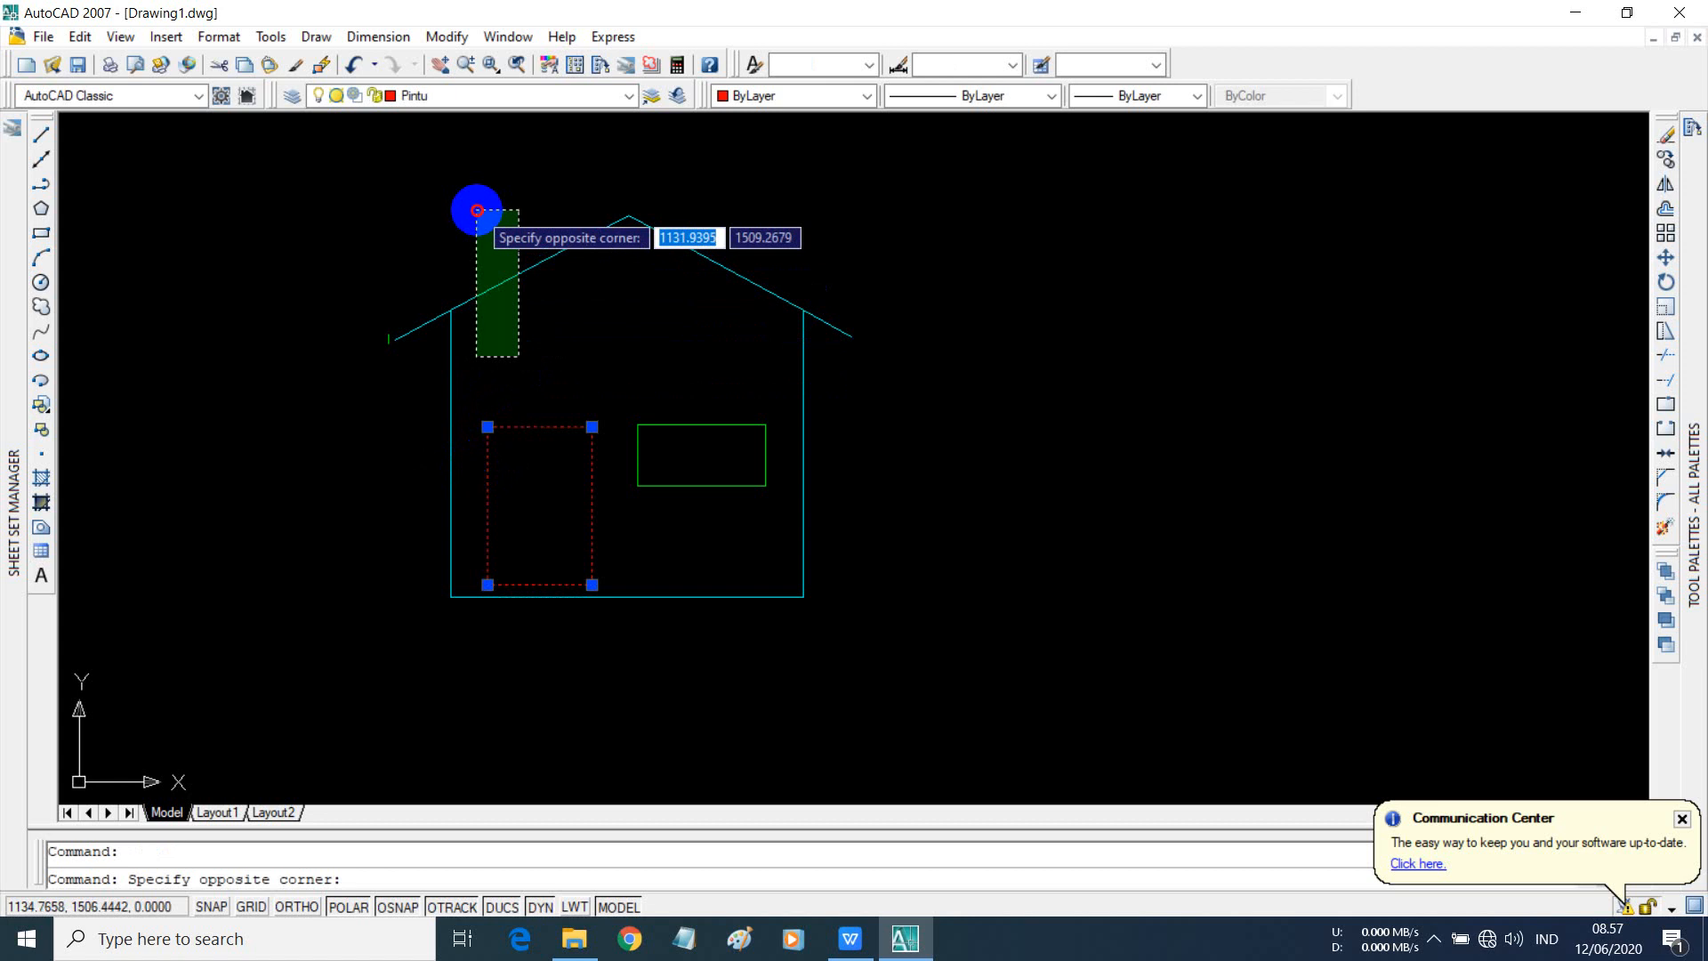
left_click(478, 210)
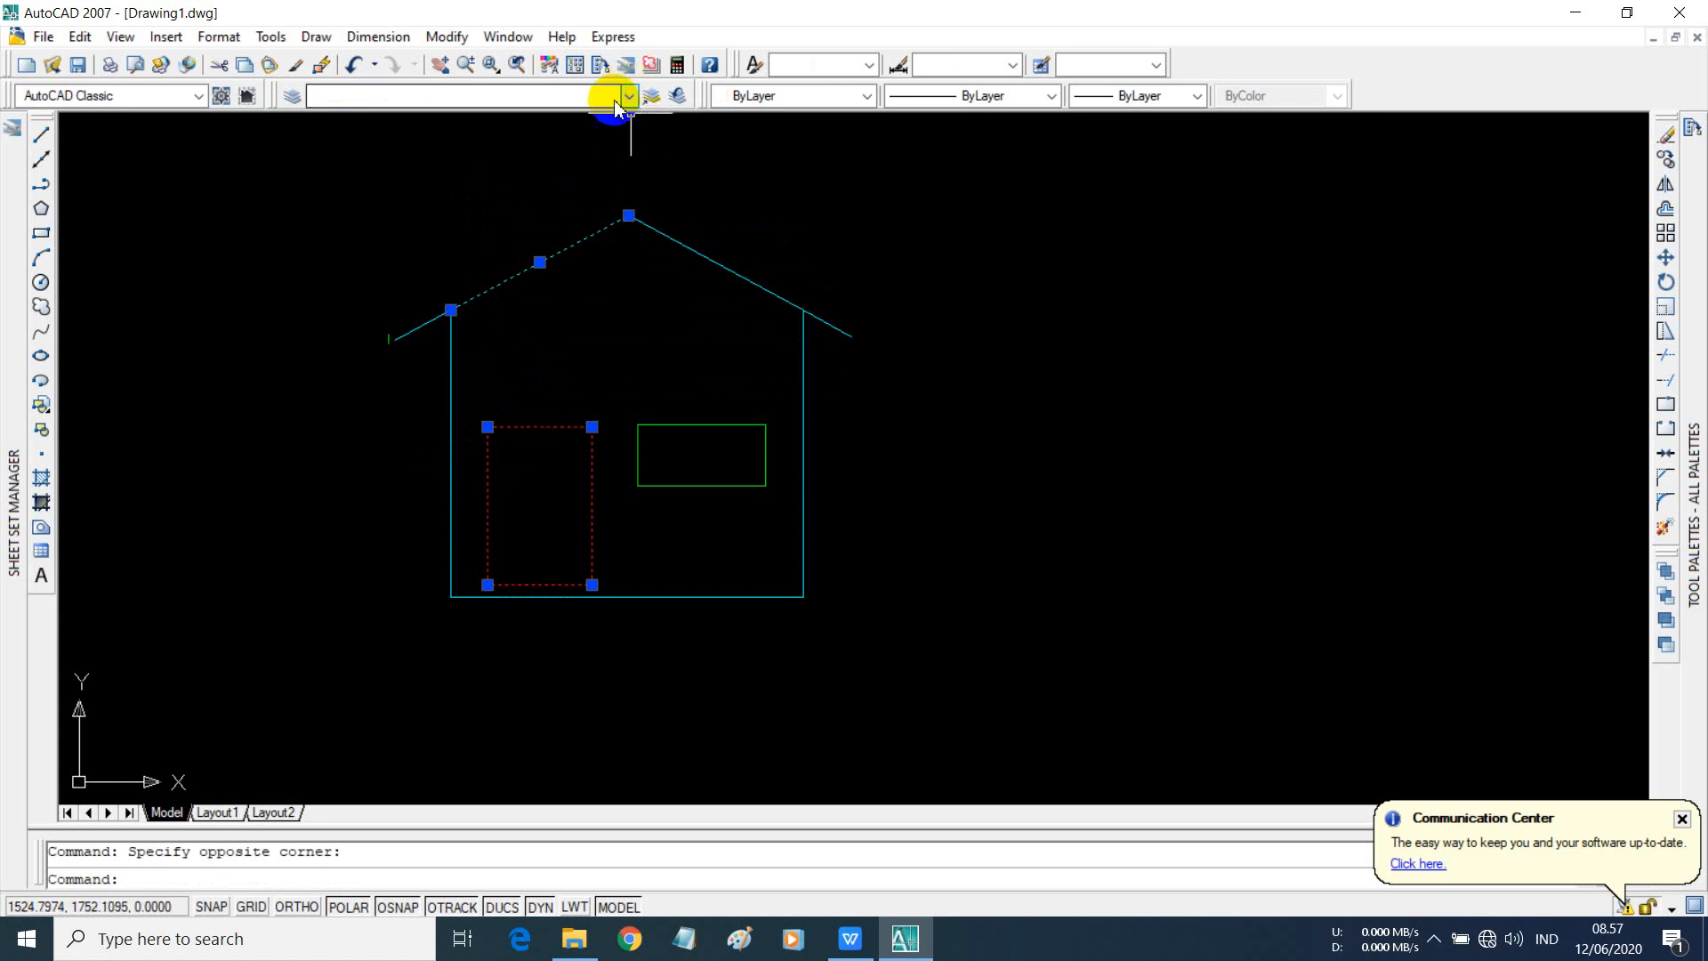
key("Escape")
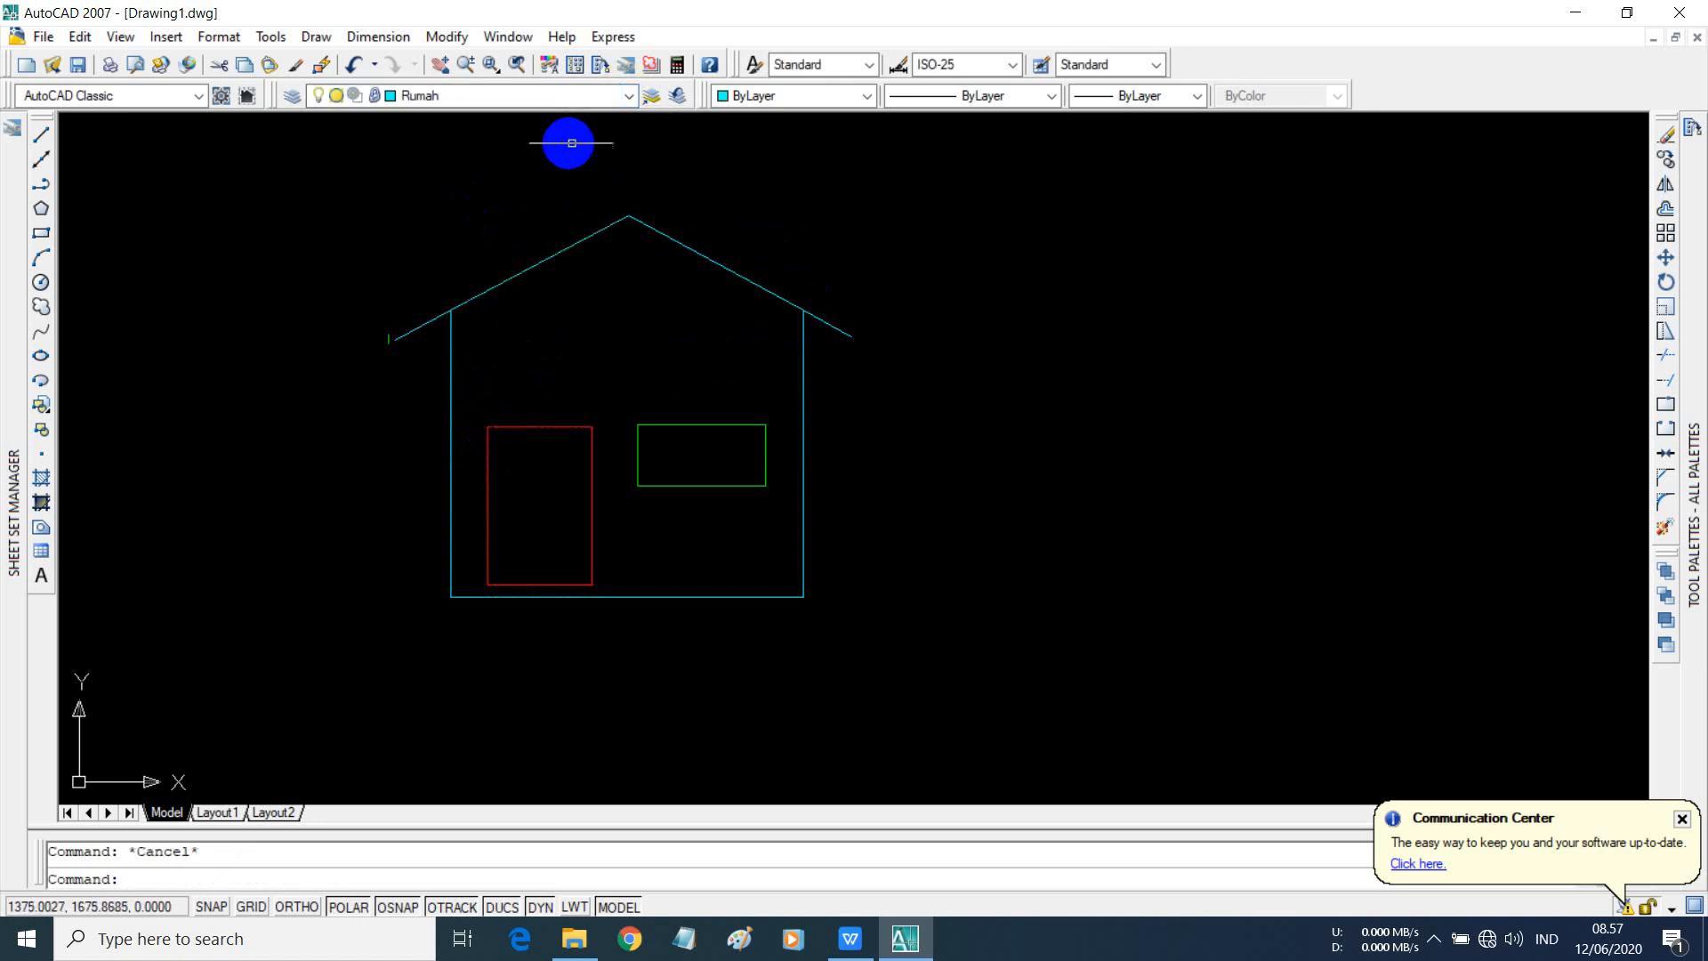
- Make Jendela the current layer and try to stretch the door by its upper-right corner
left_click(629, 98)
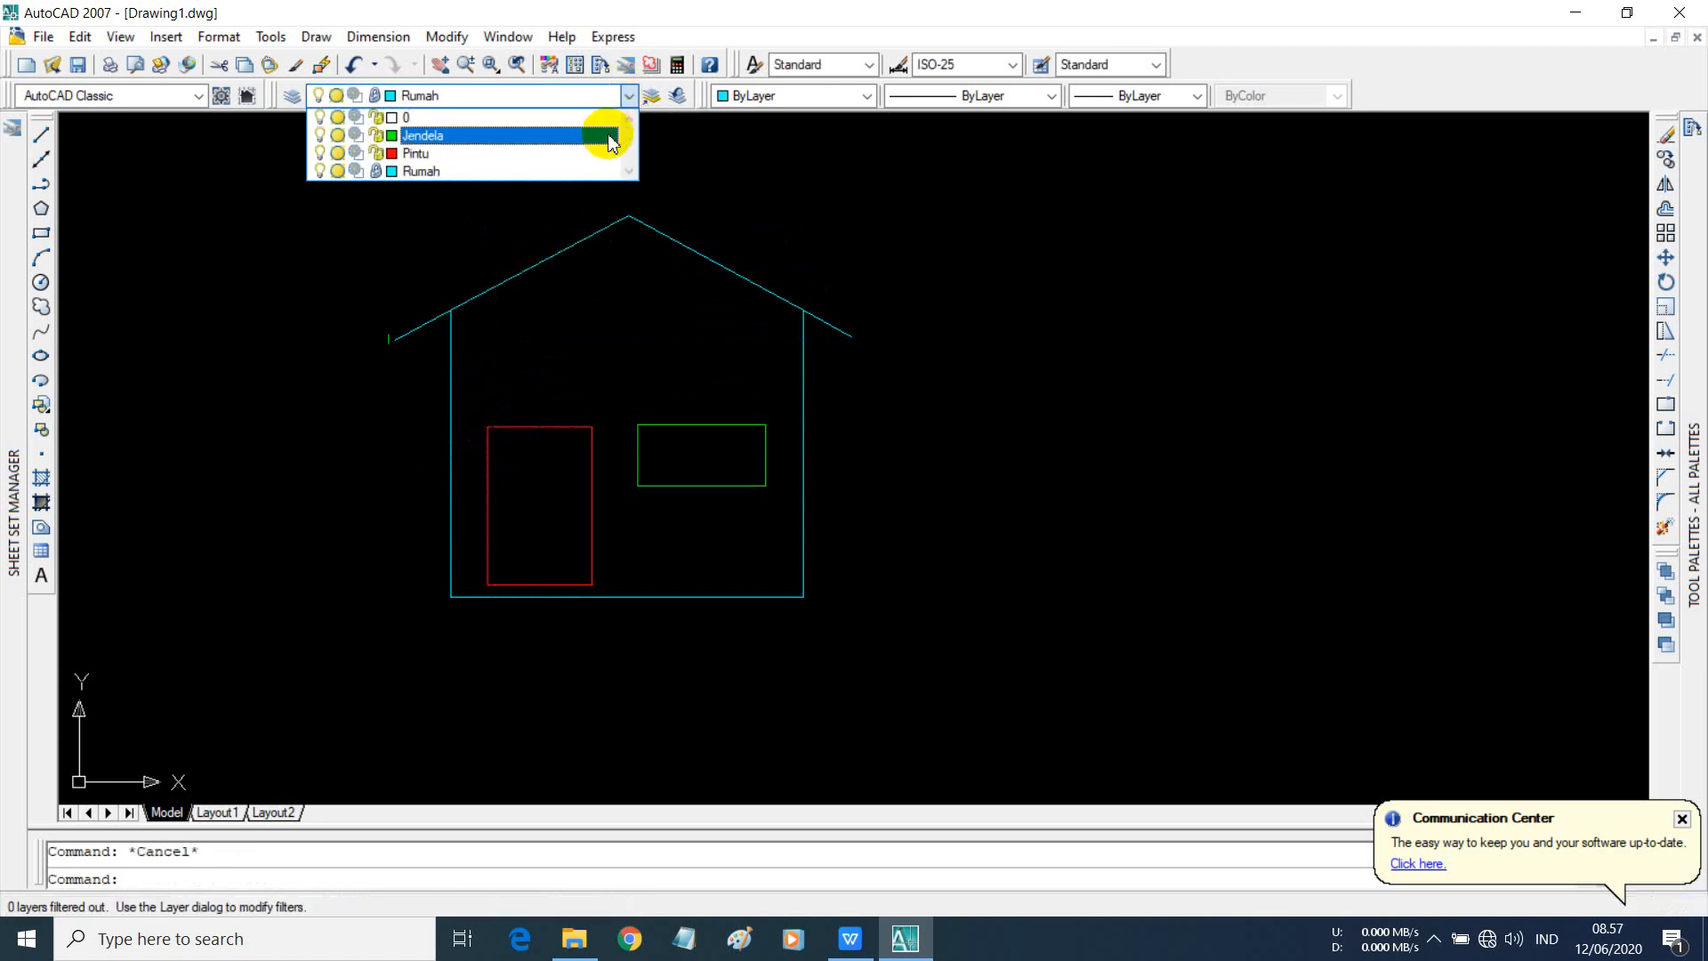
left_click(612, 140)
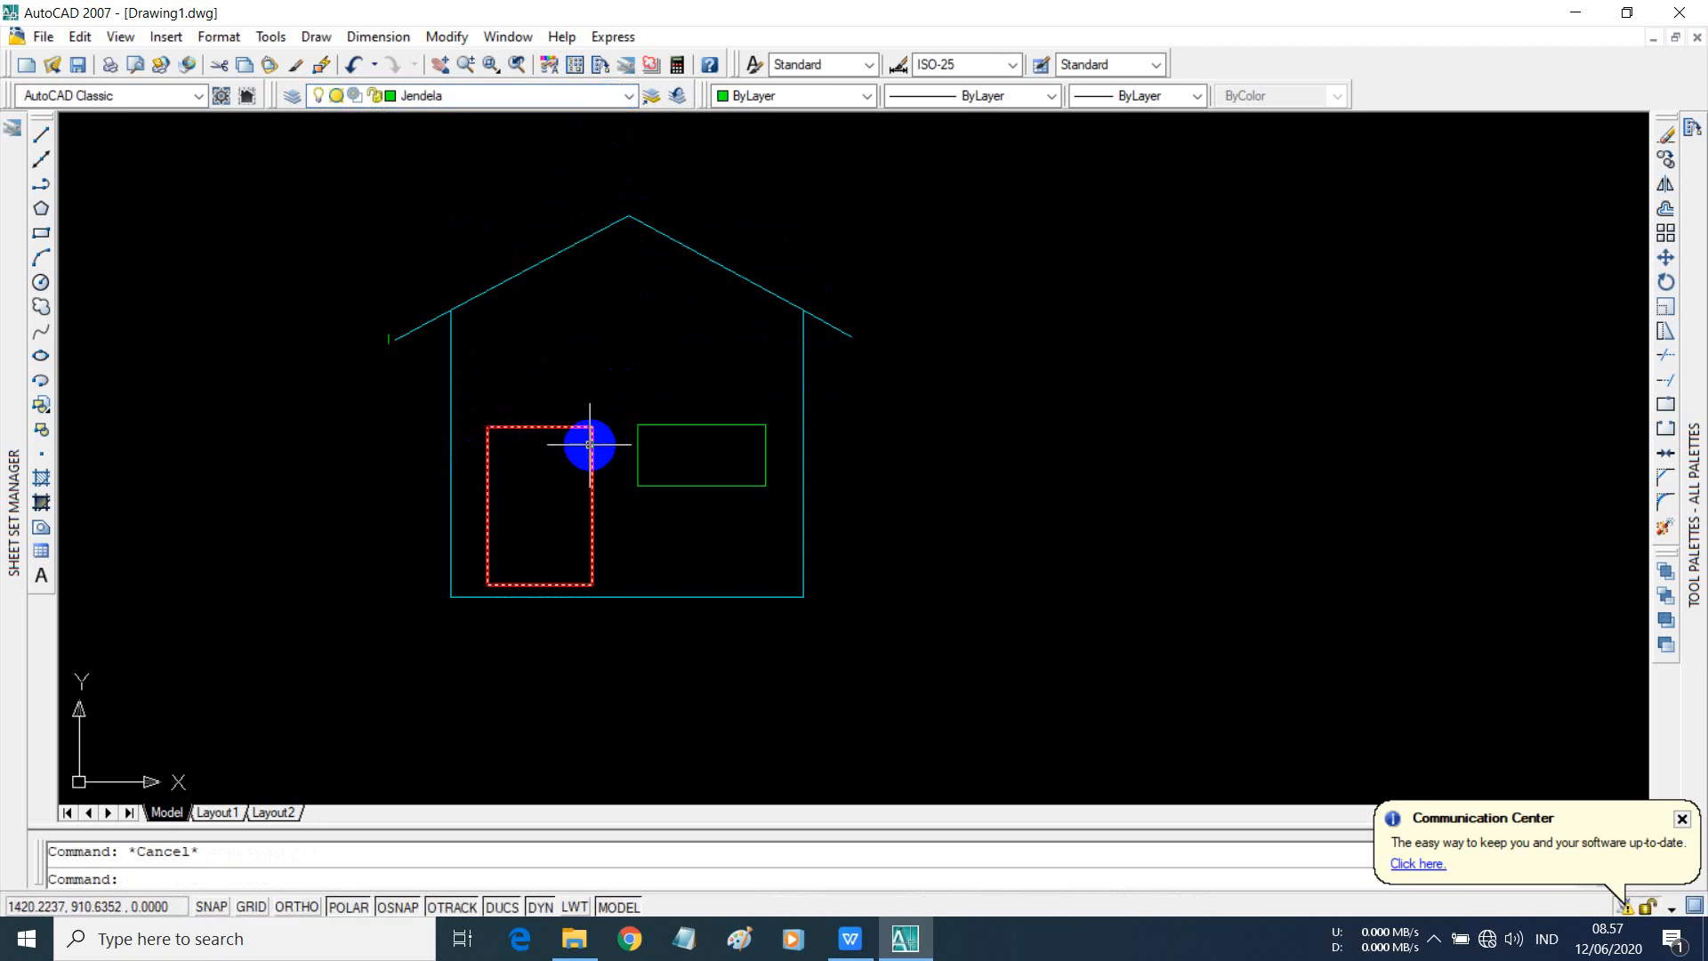
left_click(590, 444)
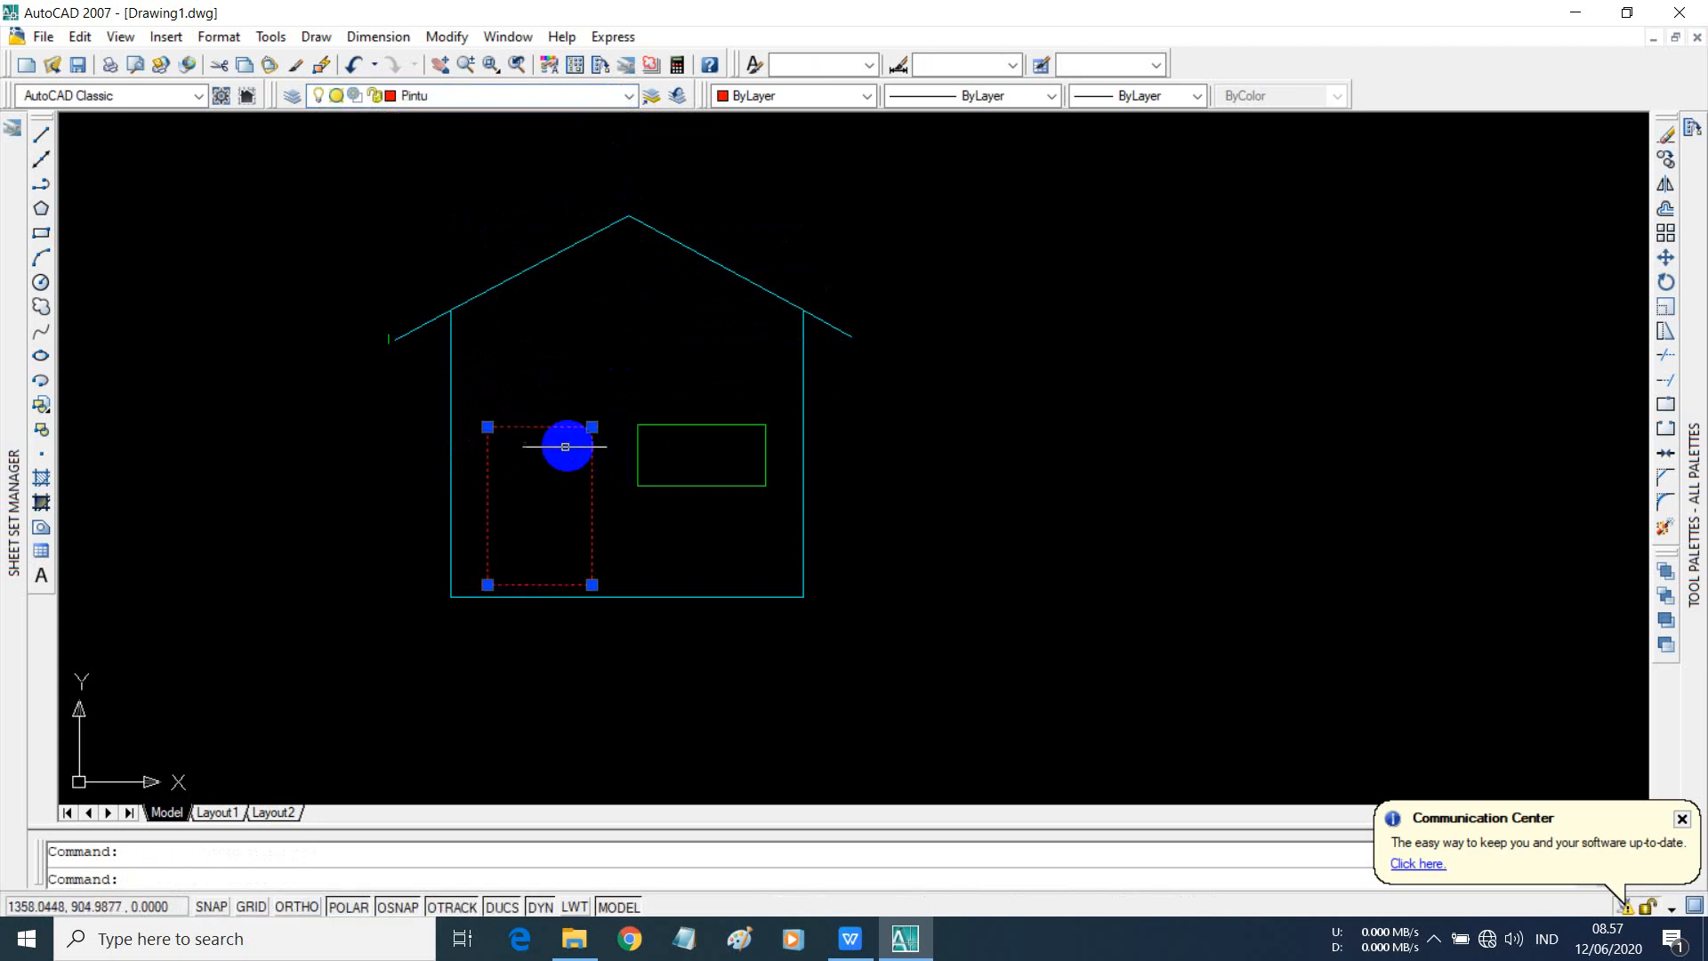
left_click(564, 447)
left_click(588, 419)
left_click(592, 426)
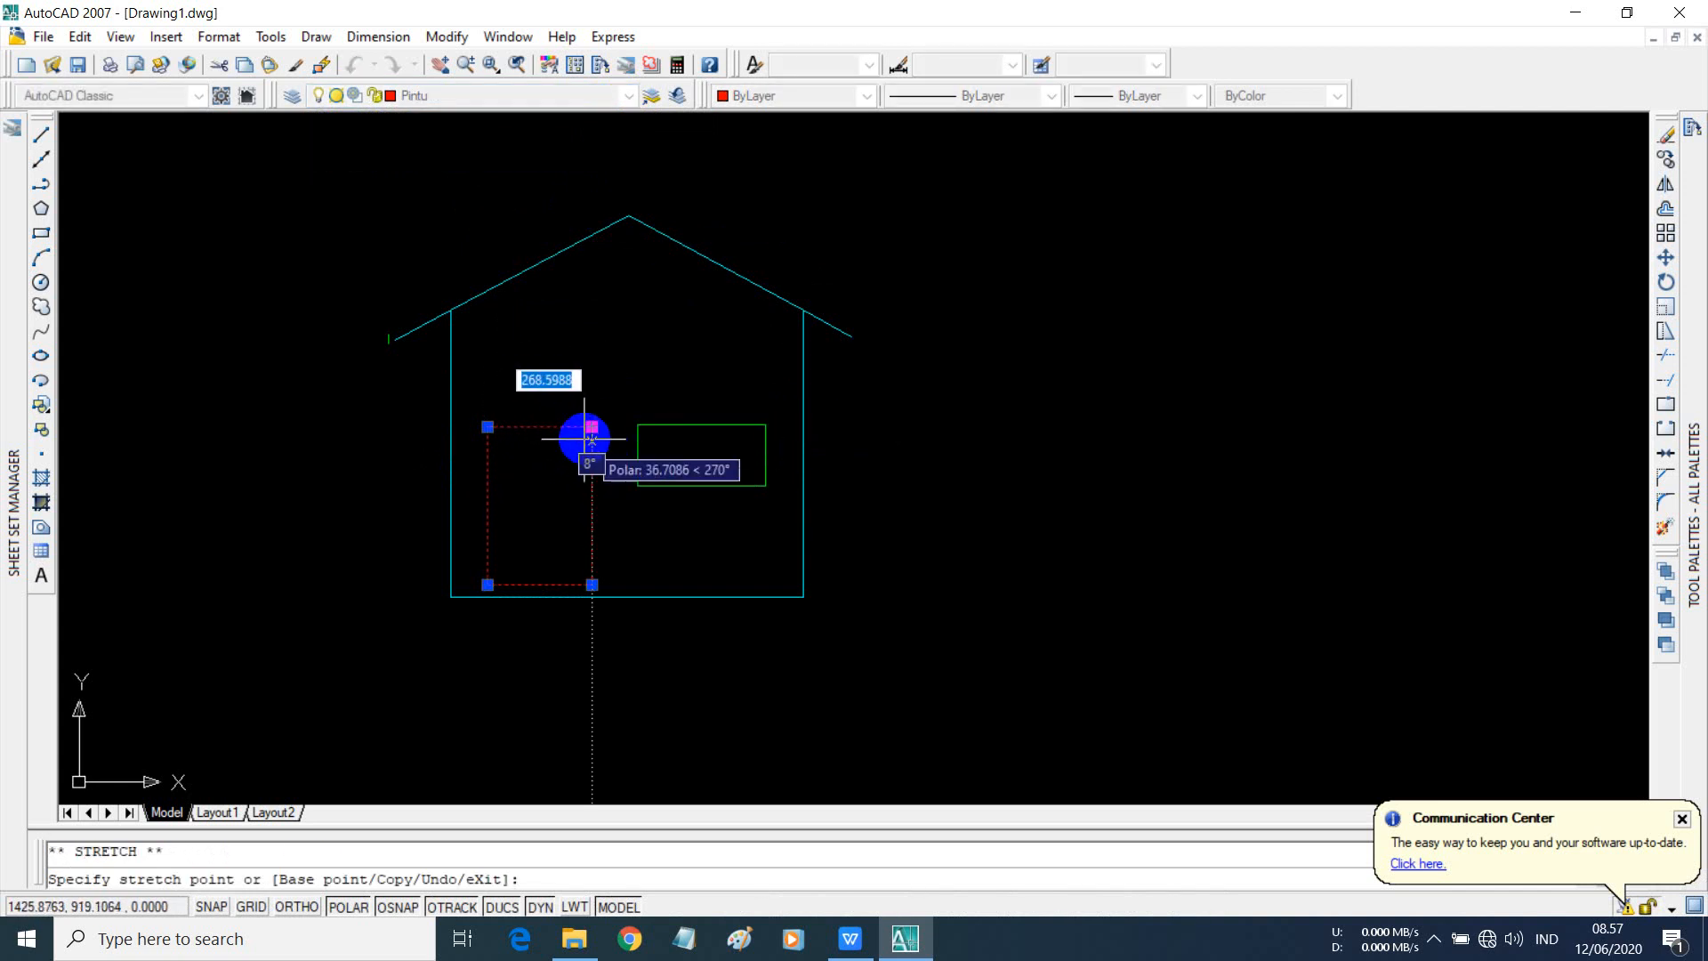
left_click(592, 426)
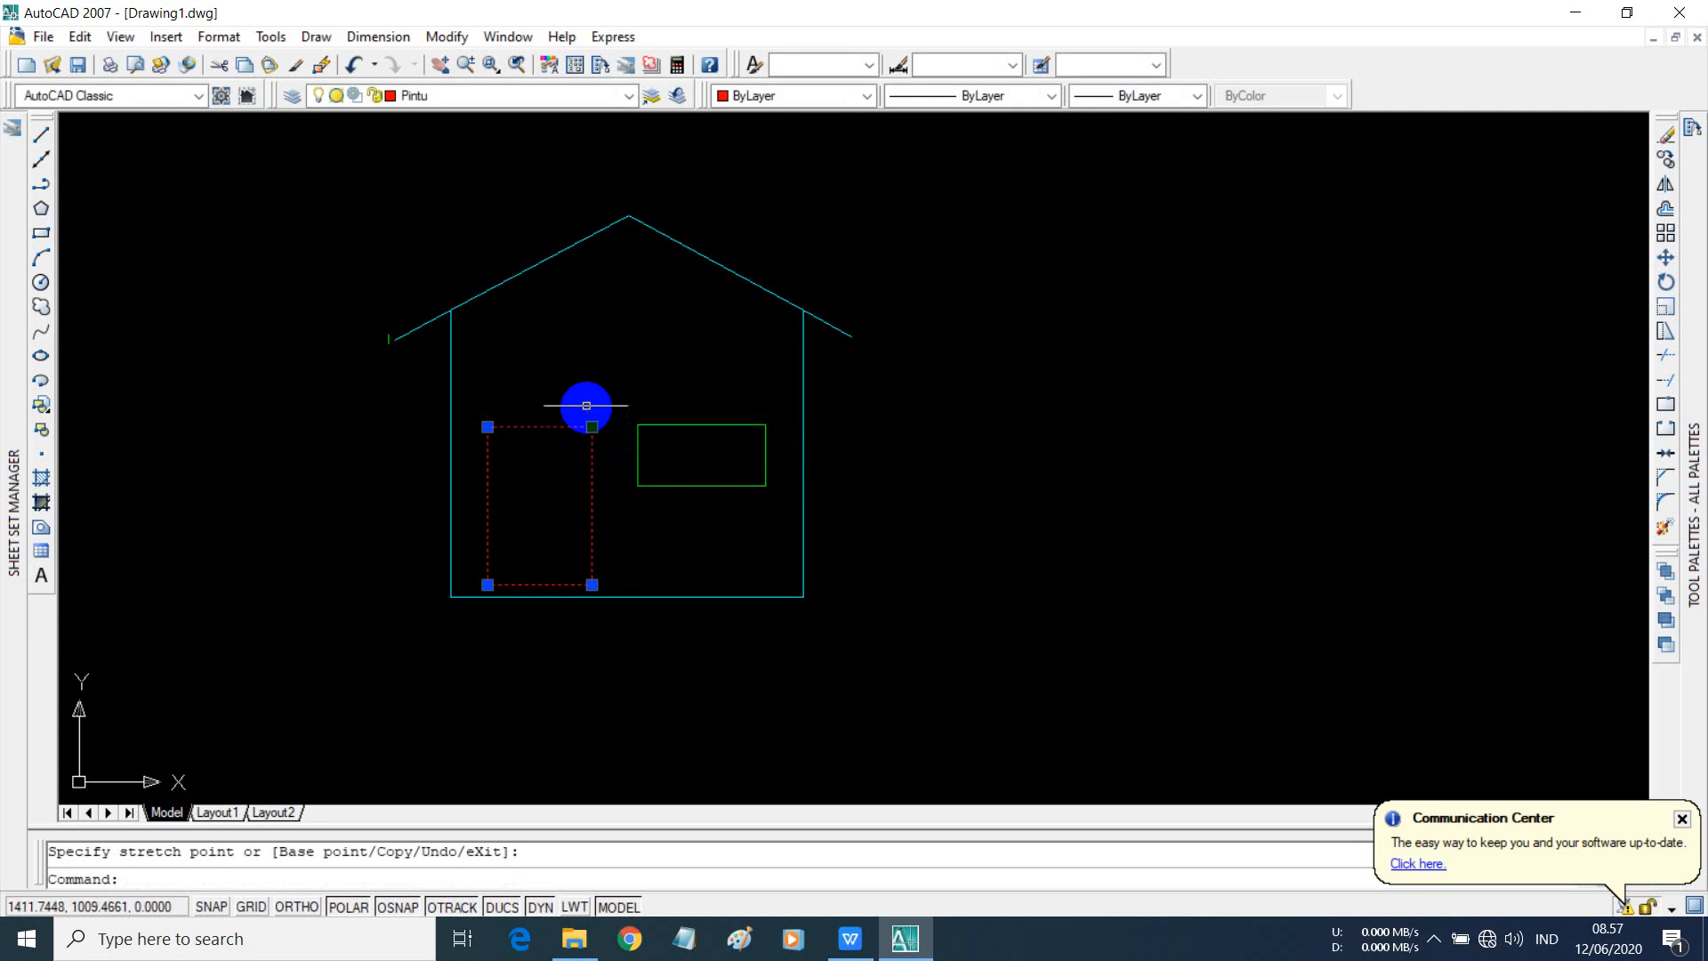
- Add the left roof slope to the door selection and check the Rumah layer's lock status
left_click(615, 343)
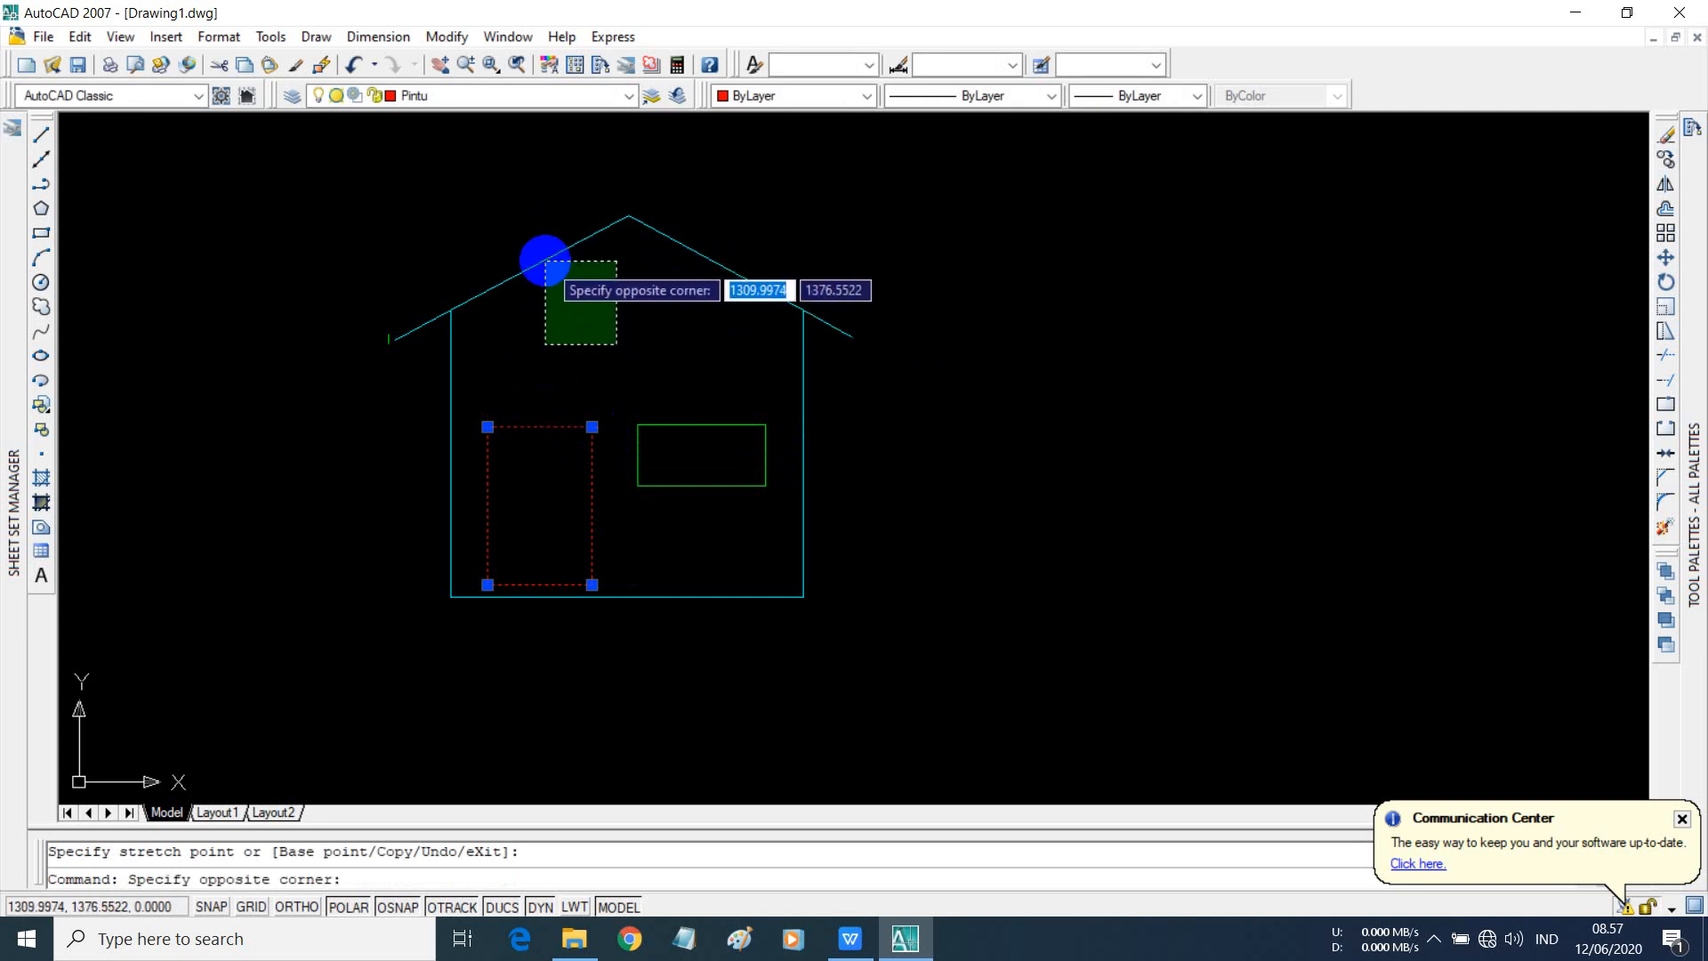
left_click(548, 271)
left_click(616, 360)
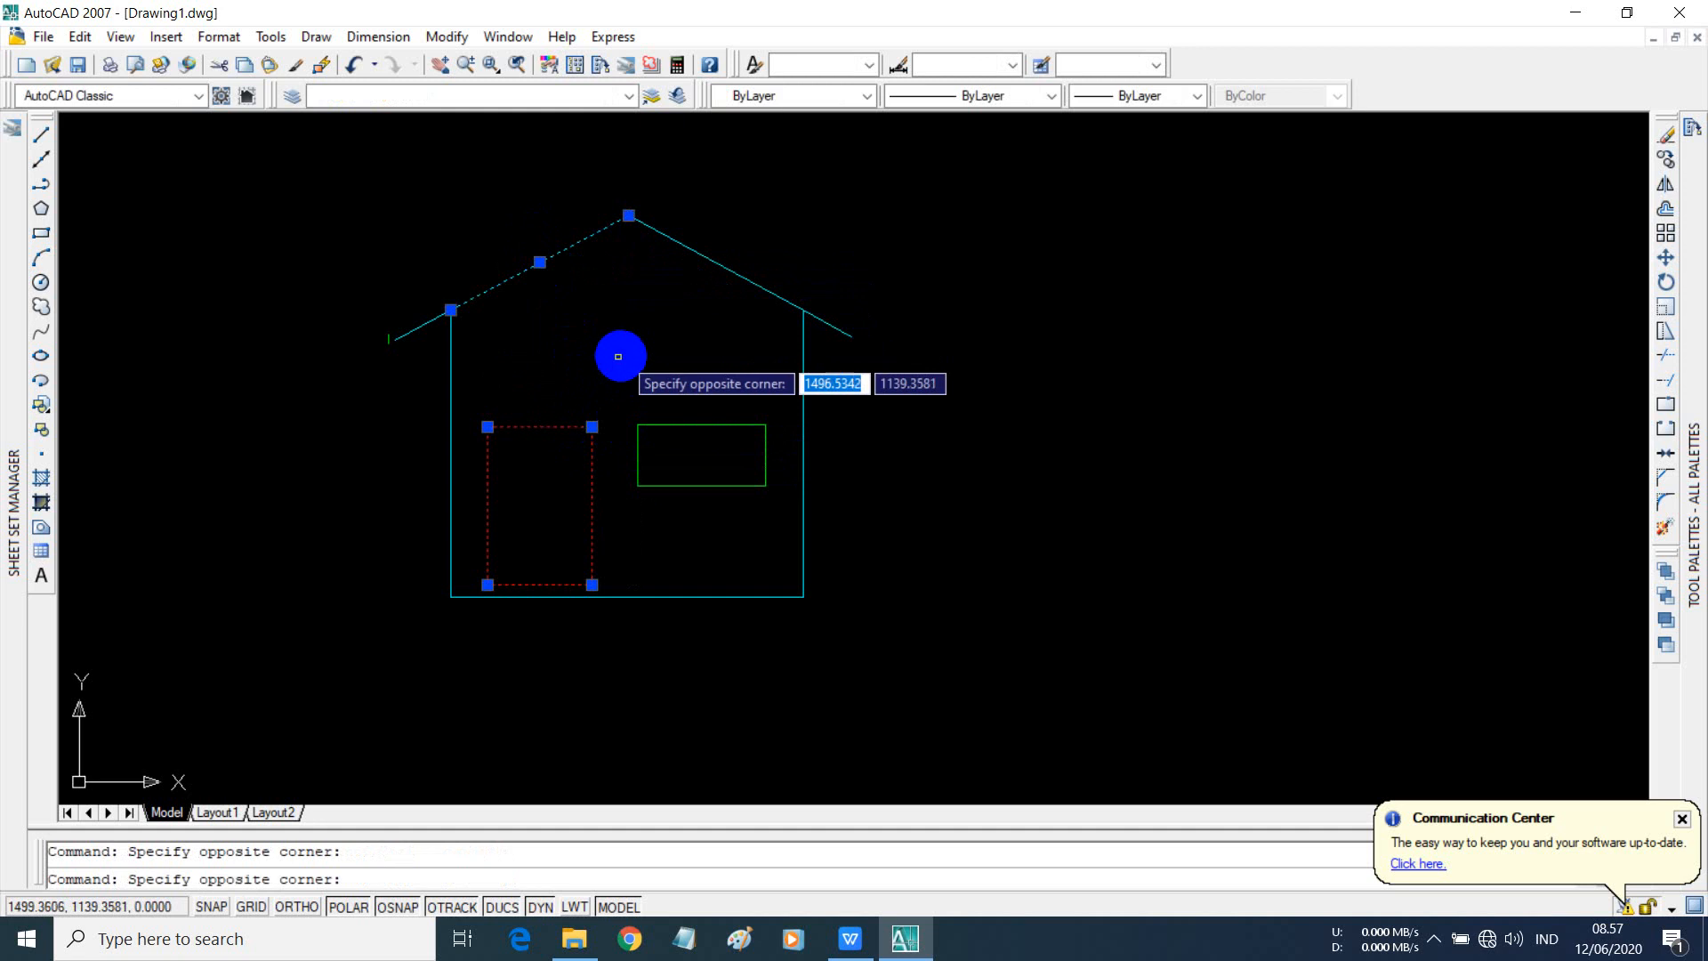
left_click(689, 379)
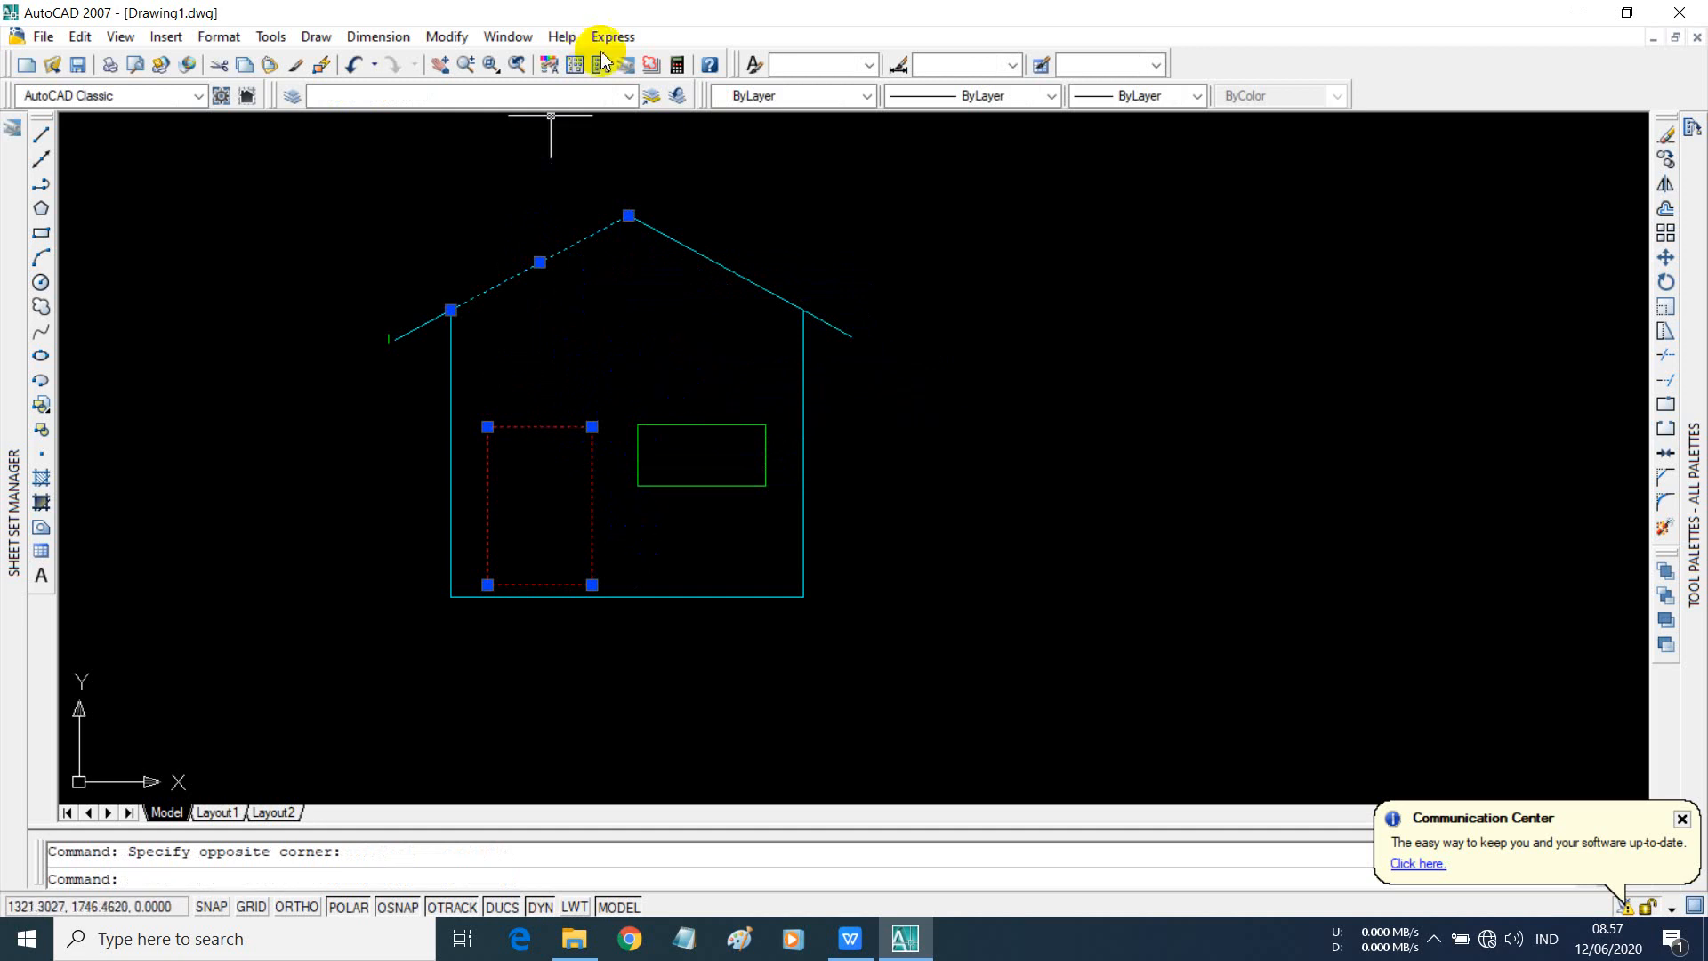
left_click(630, 94)
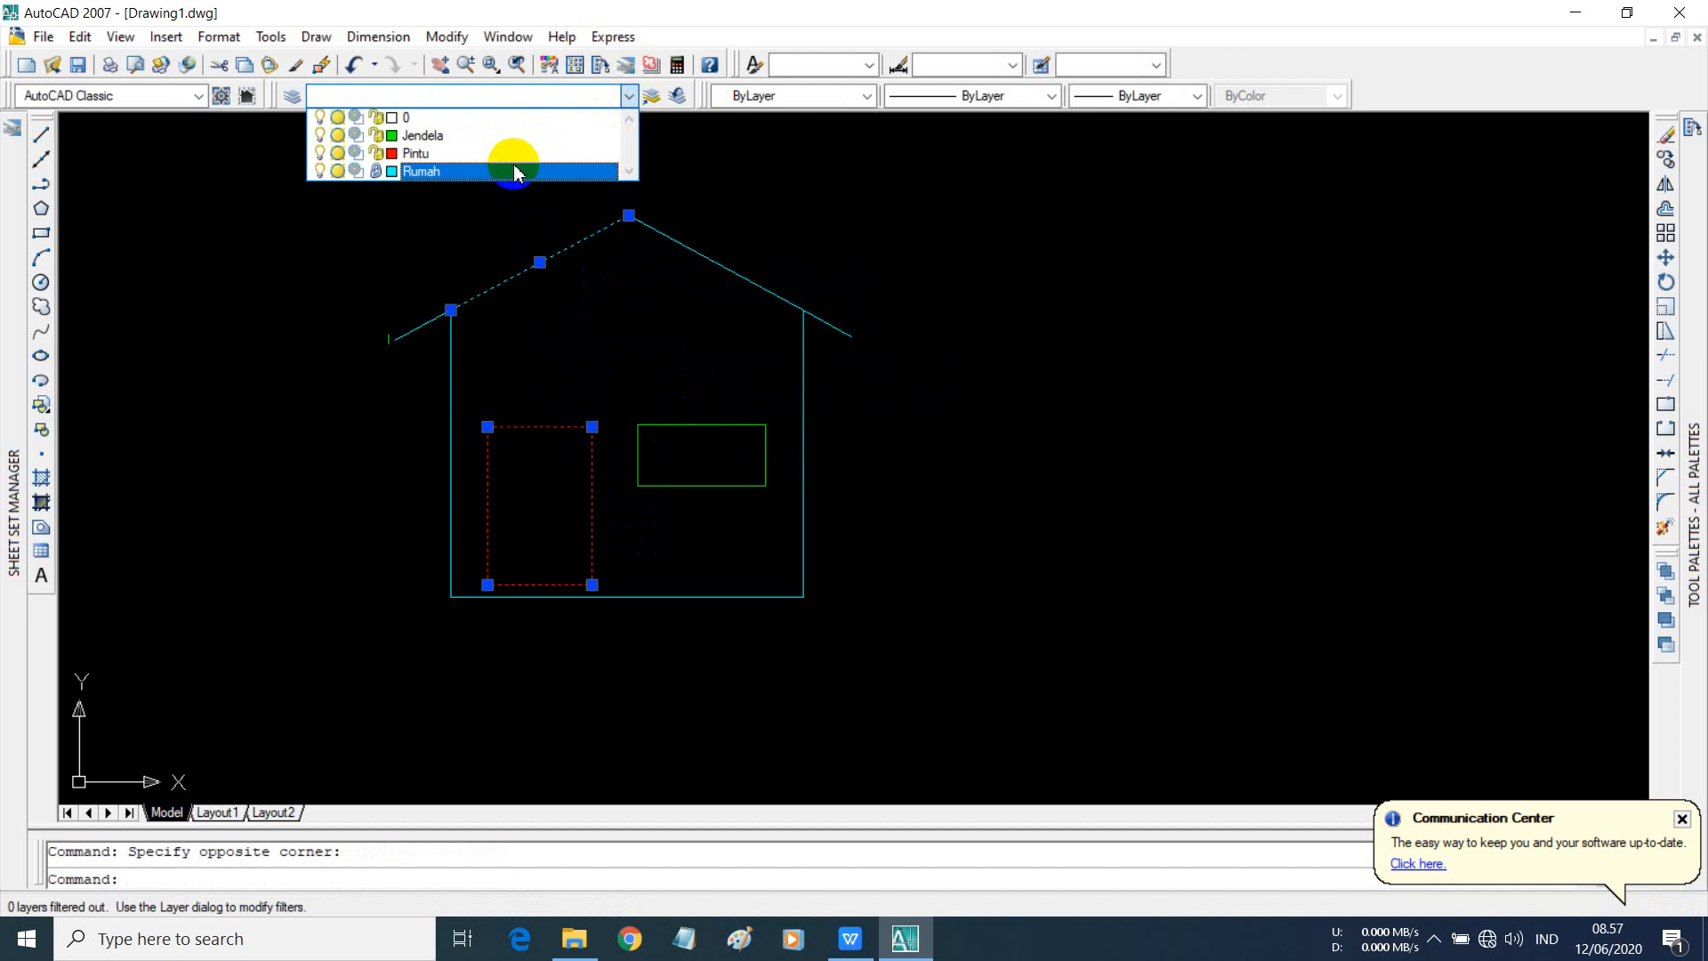
left_click(474, 173)
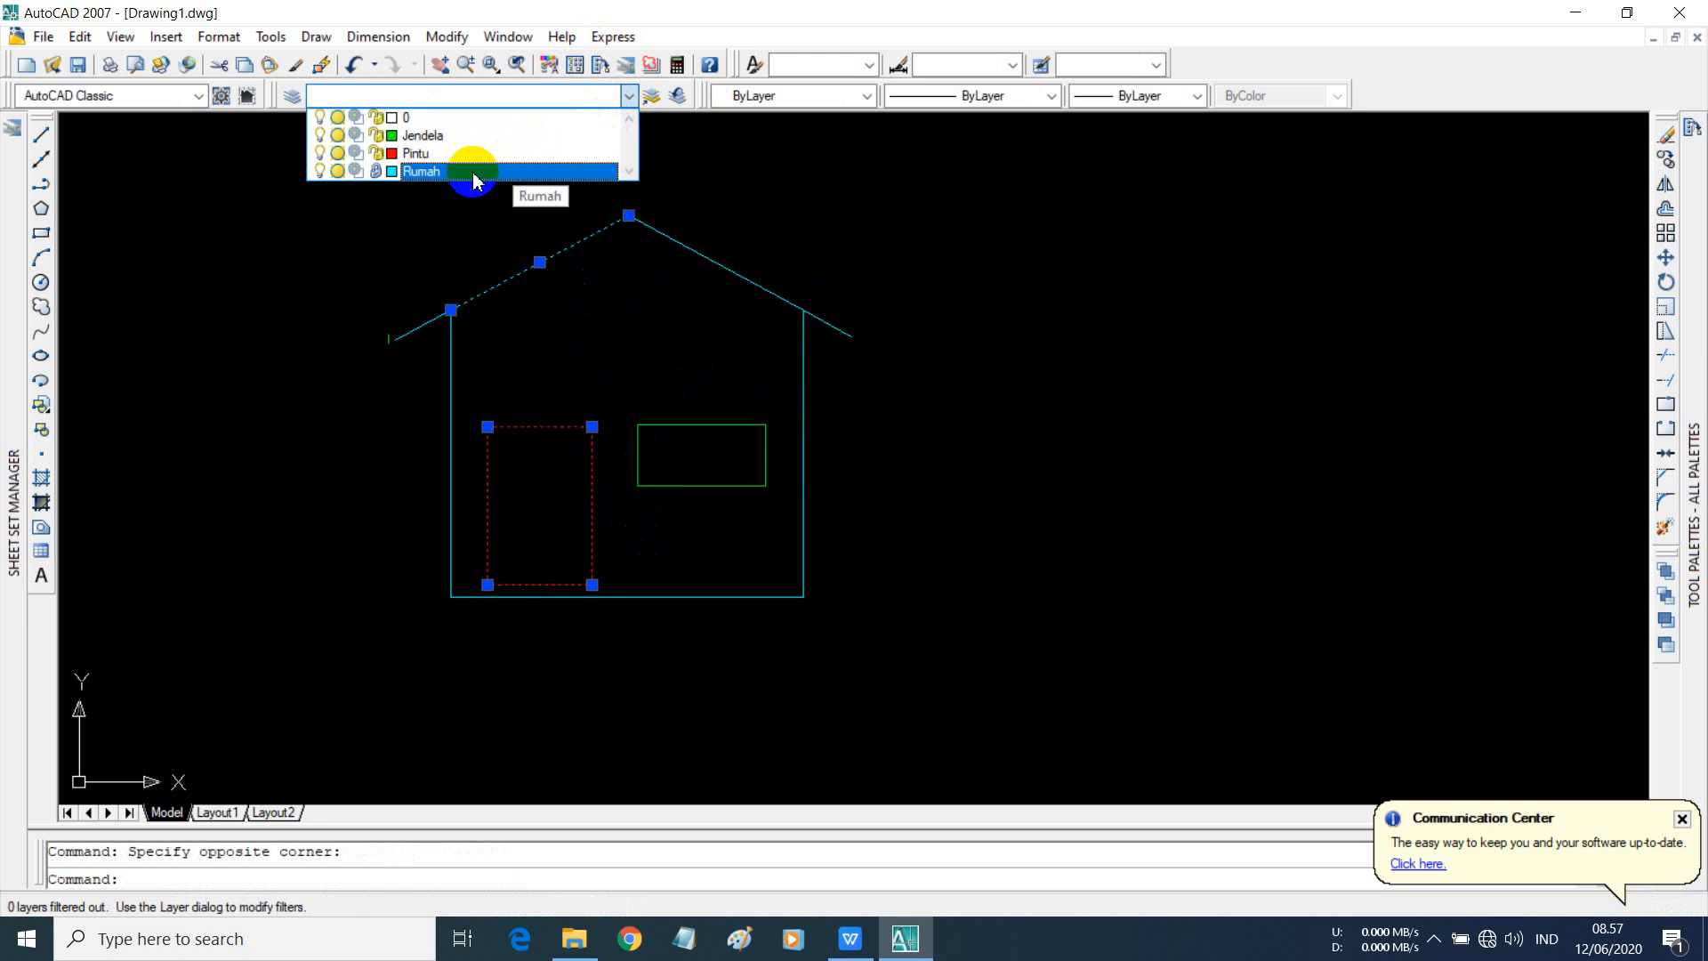
left_click(434, 210)
- Try to move the left roof slope together with the door from the roof apex, and clear the selection
left_click(571, 317)
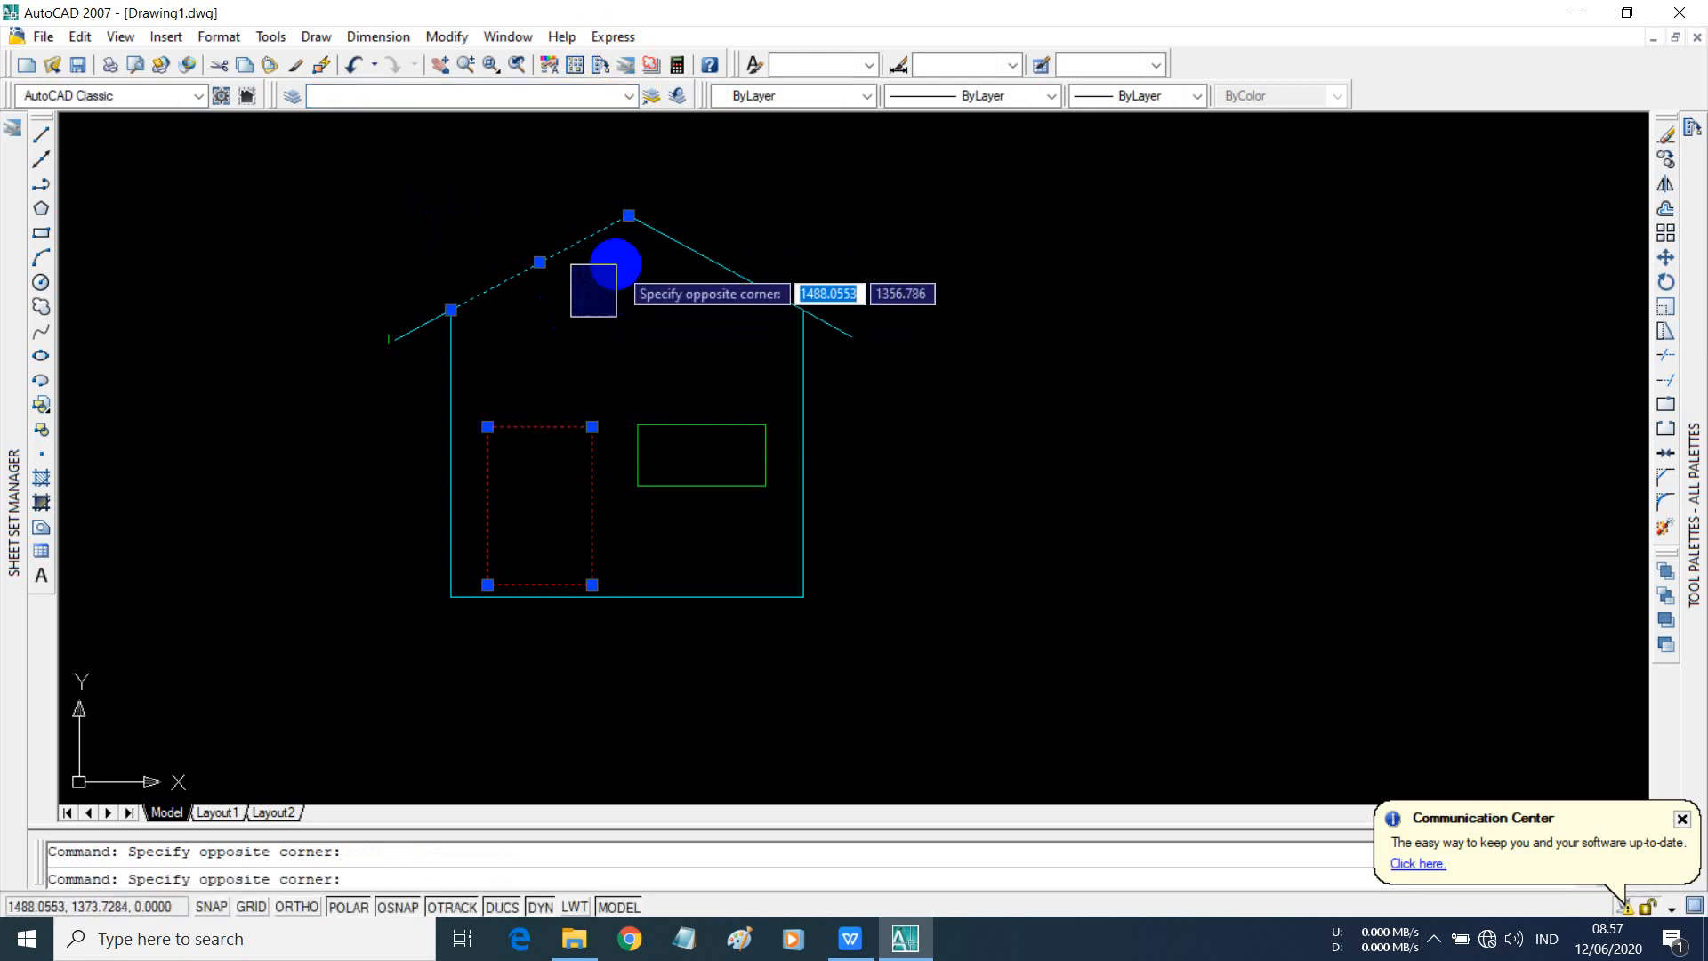
left_click(621, 213)
left_click(623, 217)
key("space")
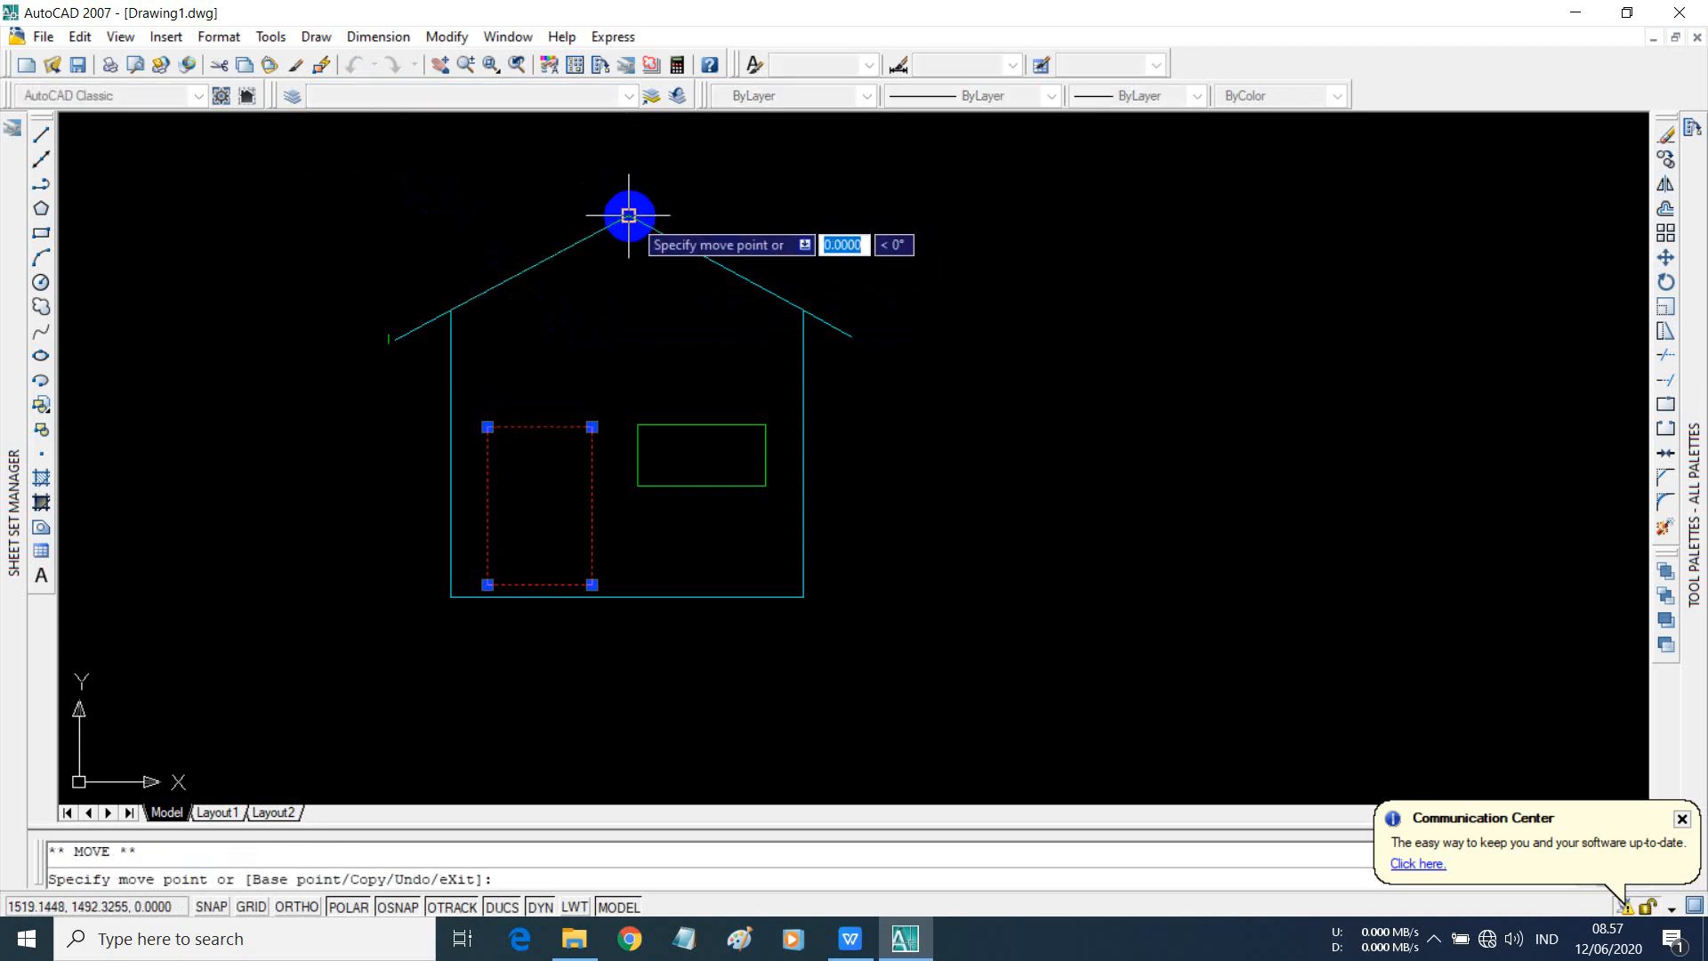
left_click(630, 215)
key("Escape")
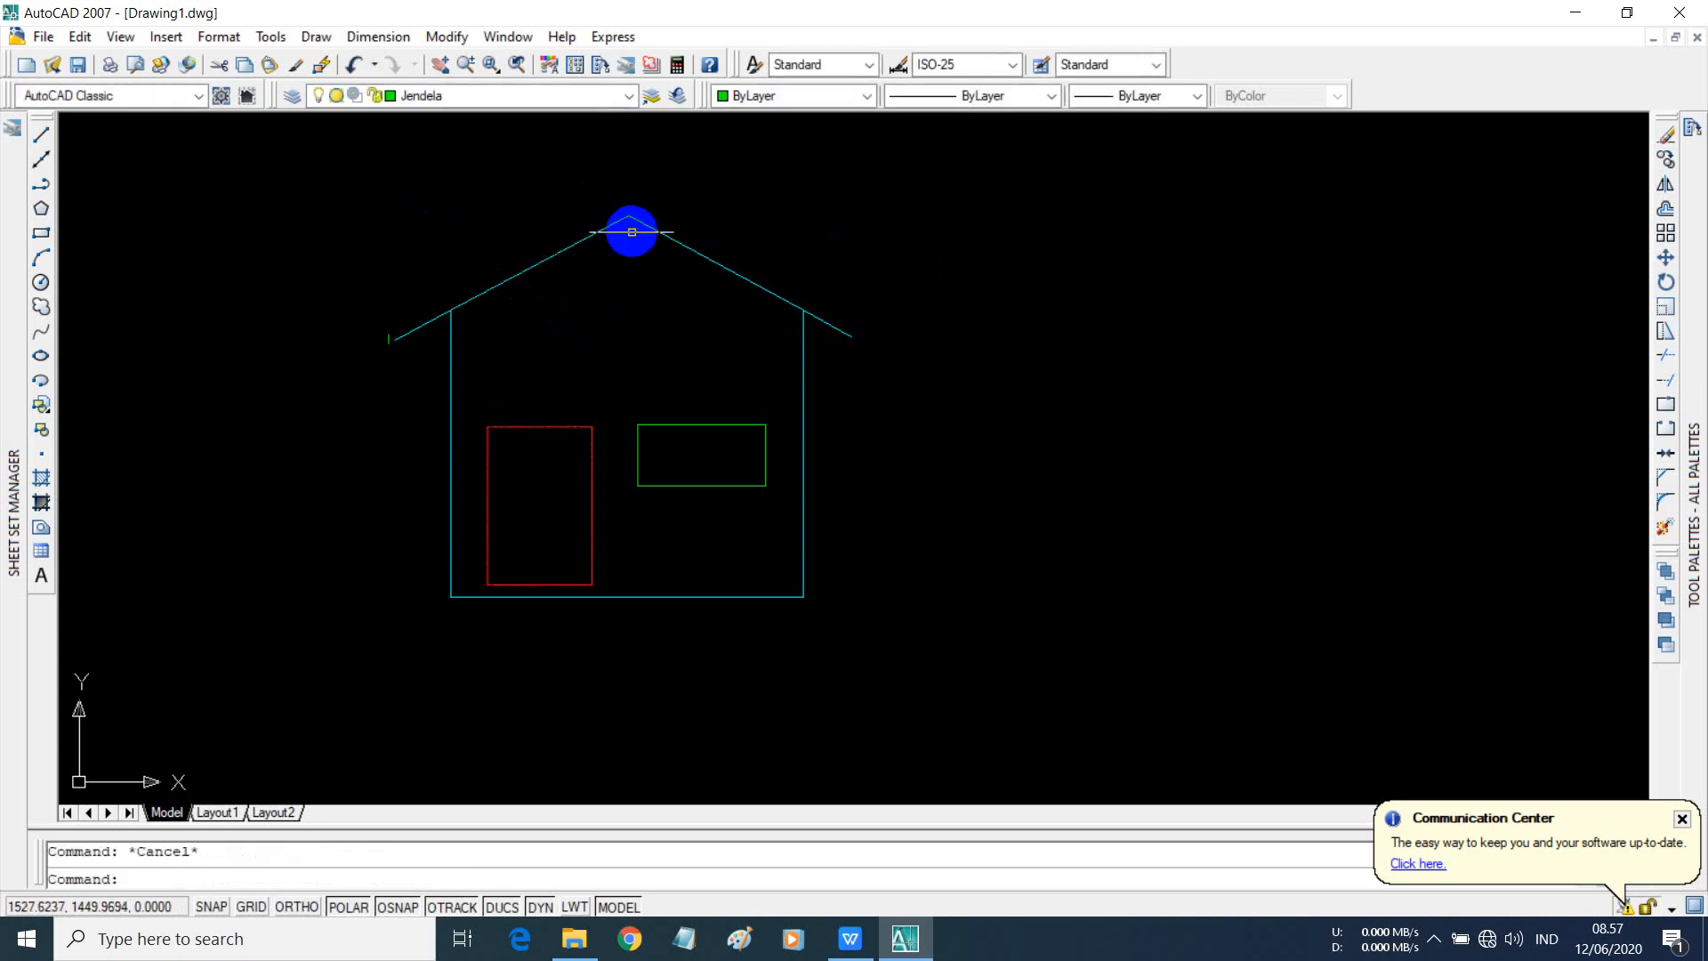
- Try to delete the right roof slope on the locked Rumah layer
left_click(640, 226)
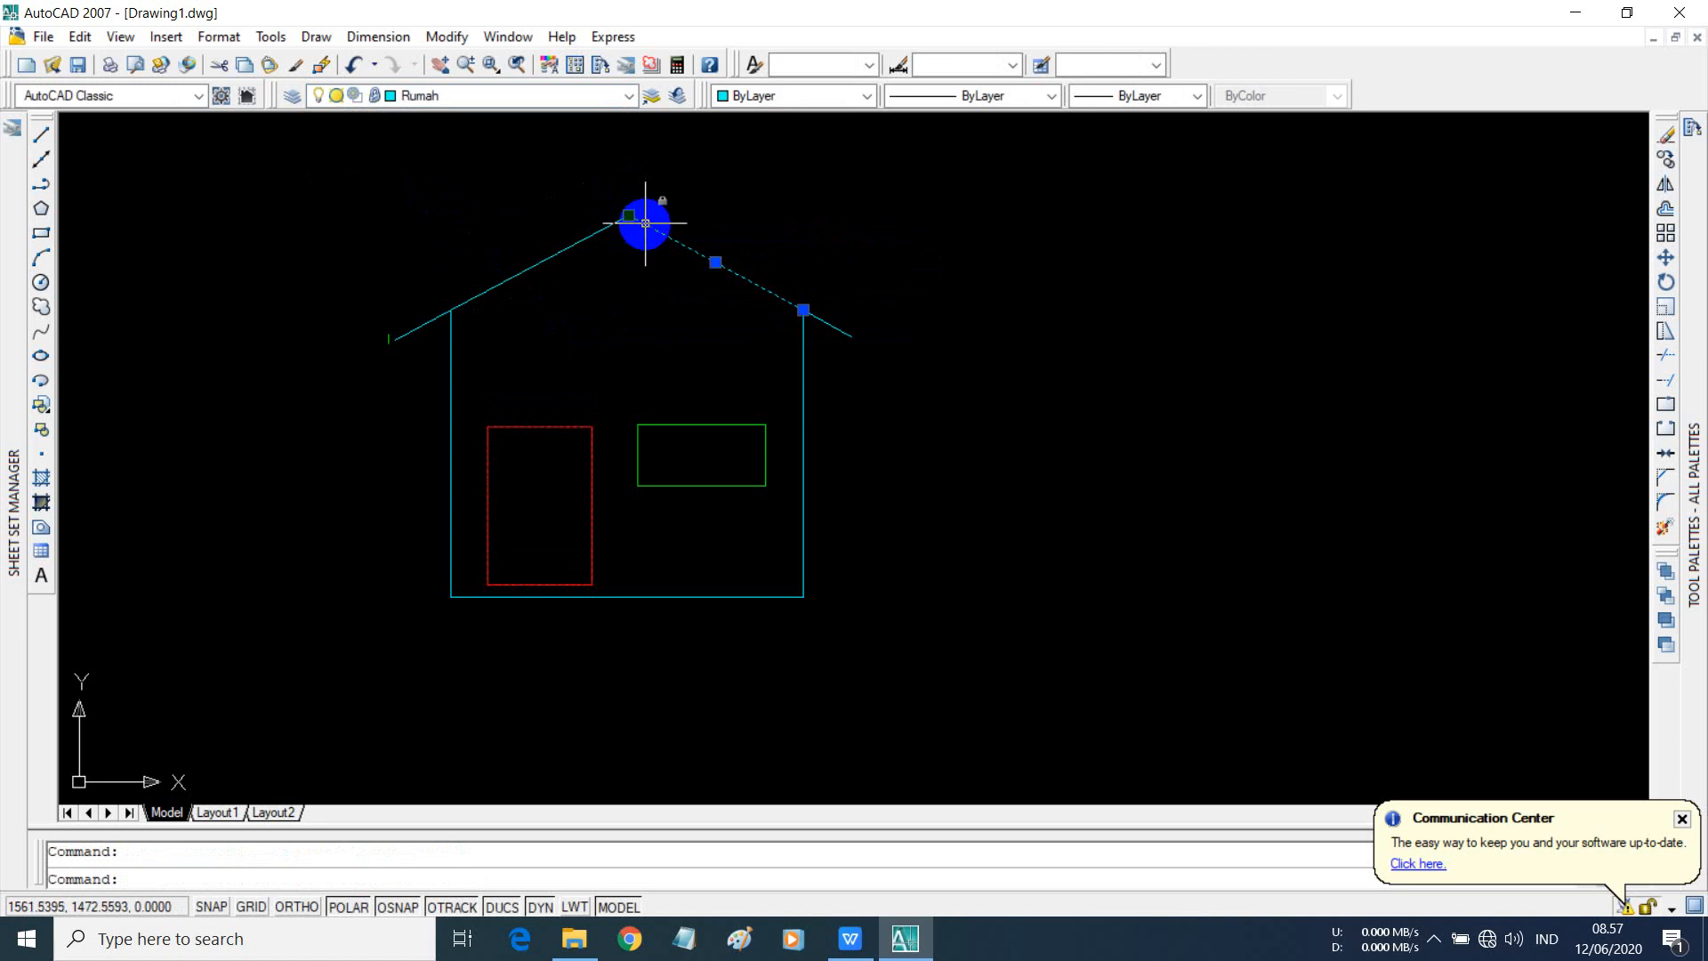
key("Delete")
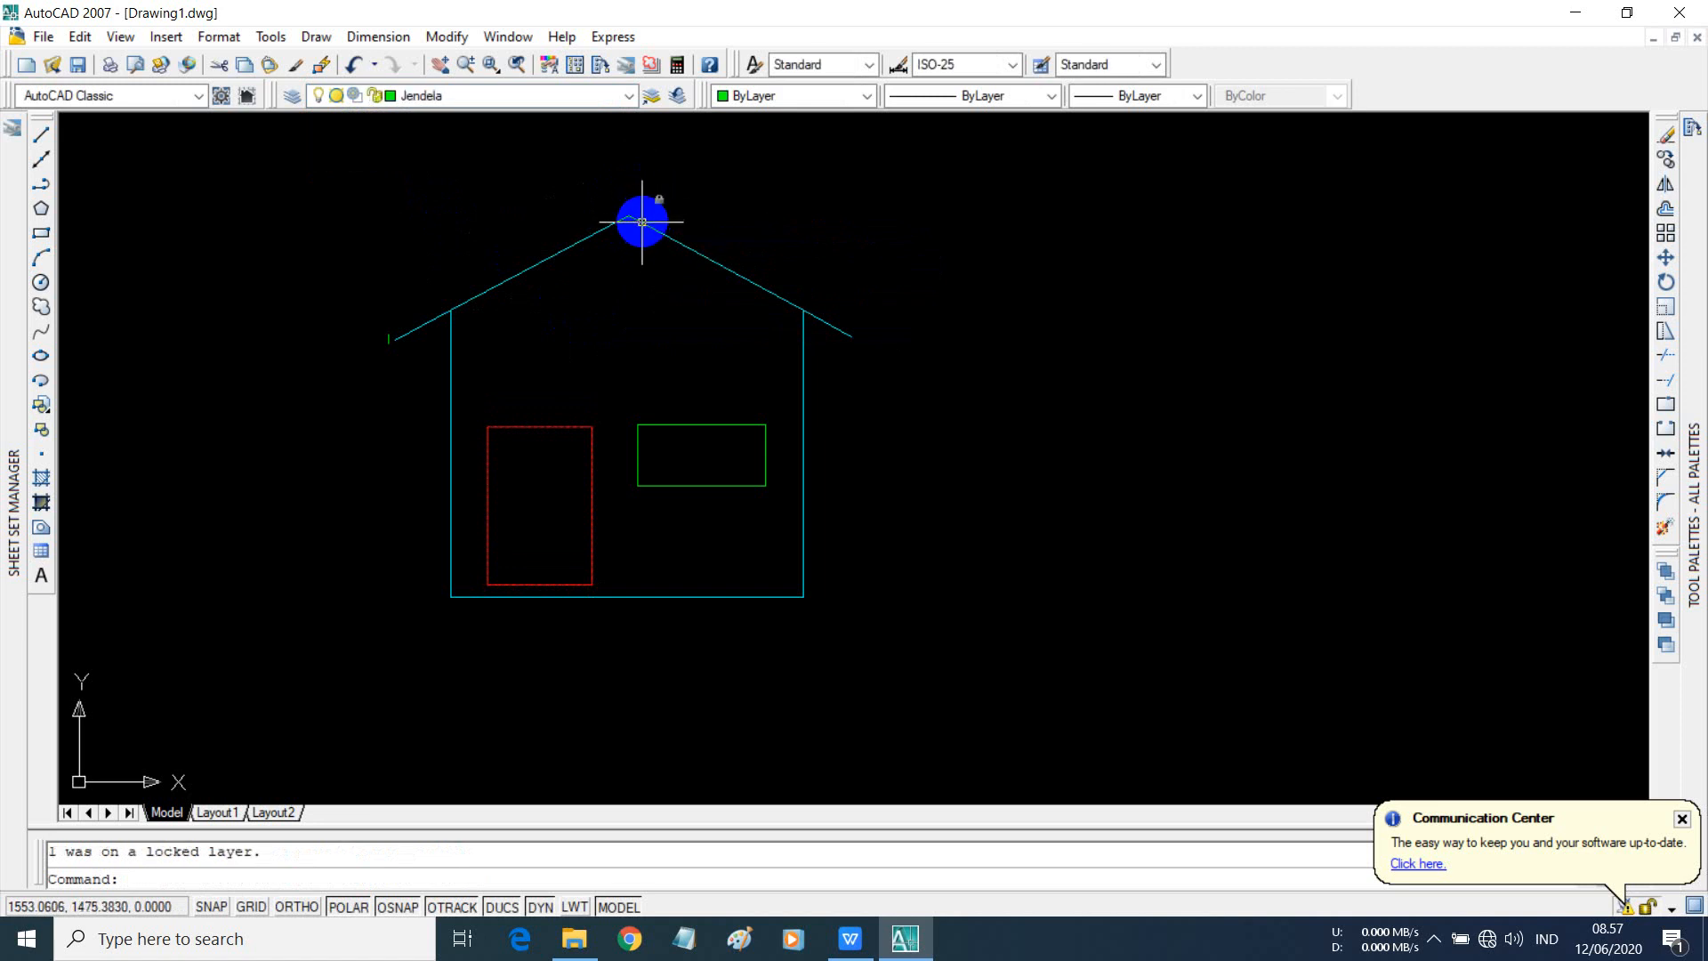
left_click(642, 222)
key("Delete")
- Try to edit the corner shared by the right roof slope and right wall, and clear the selection
left_click(640, 230)
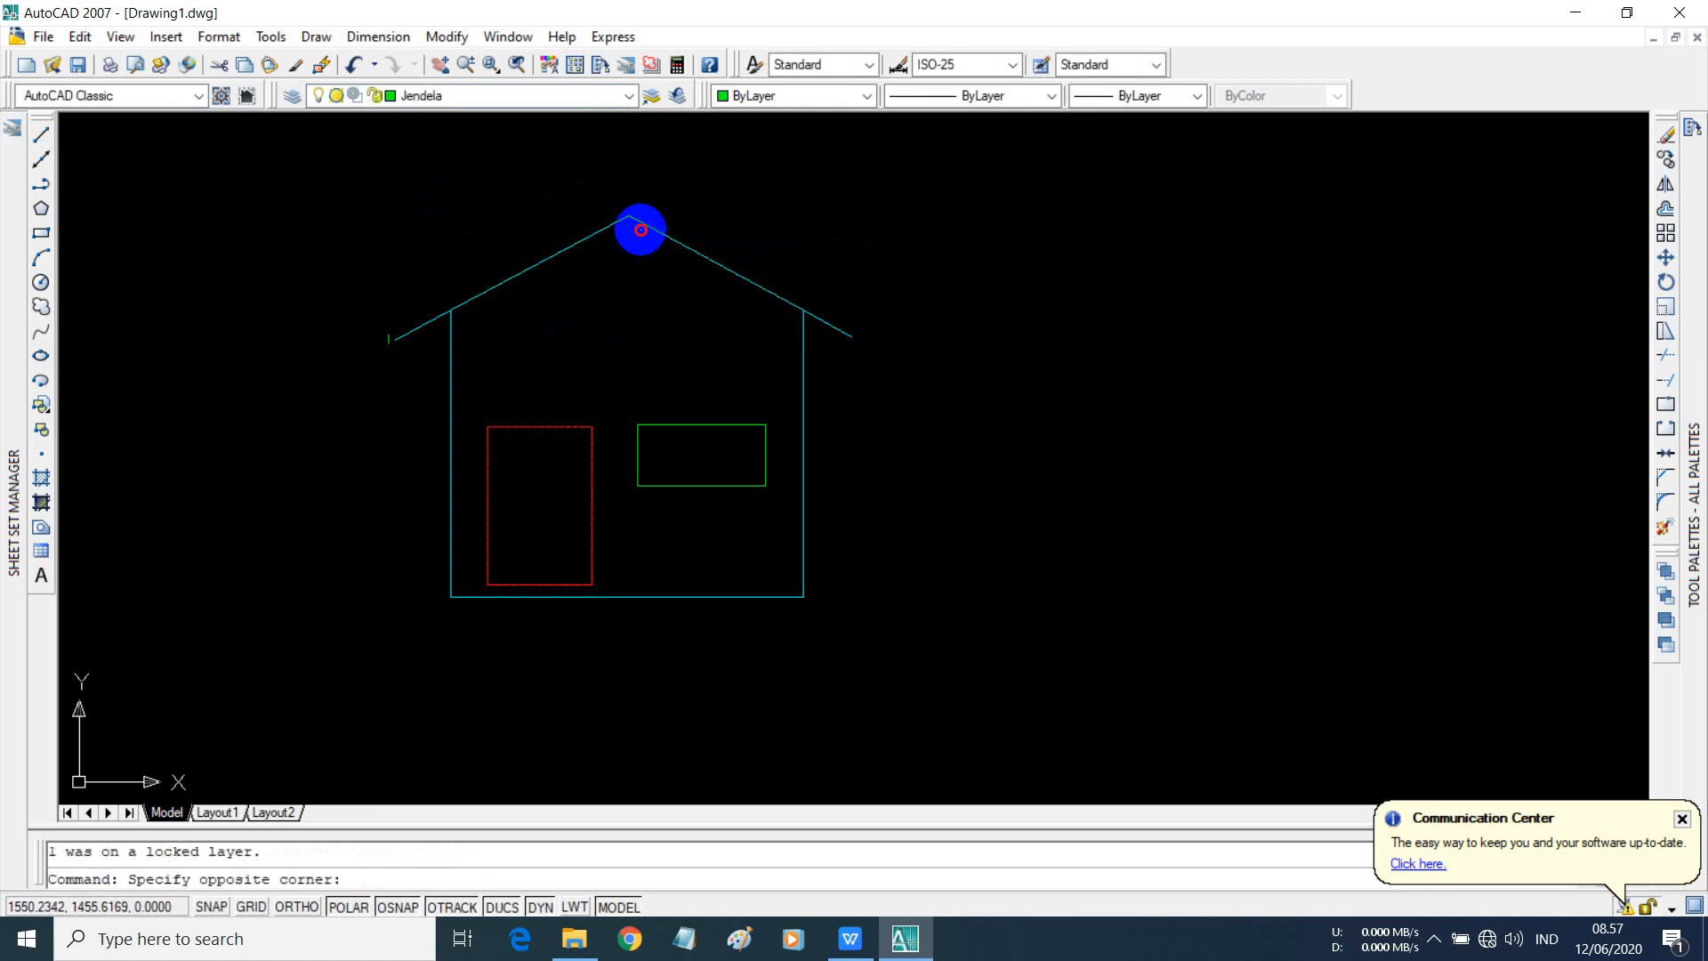
left_click(630, 218)
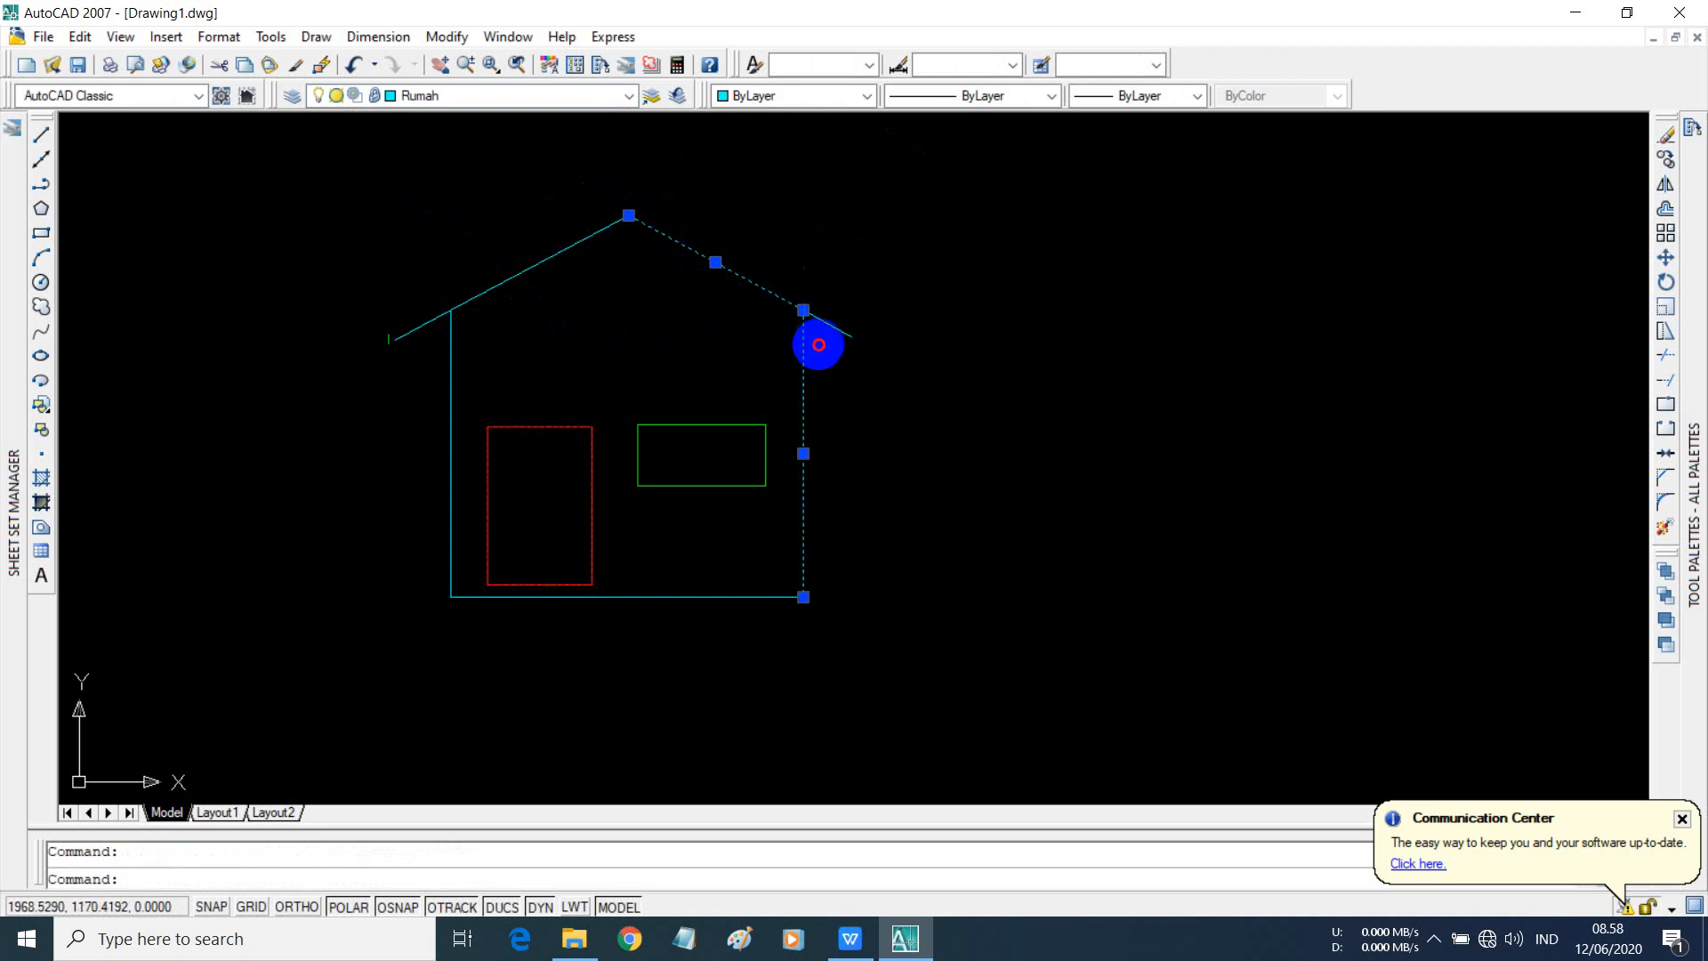
double_click(803, 309)
left_click(788, 296)
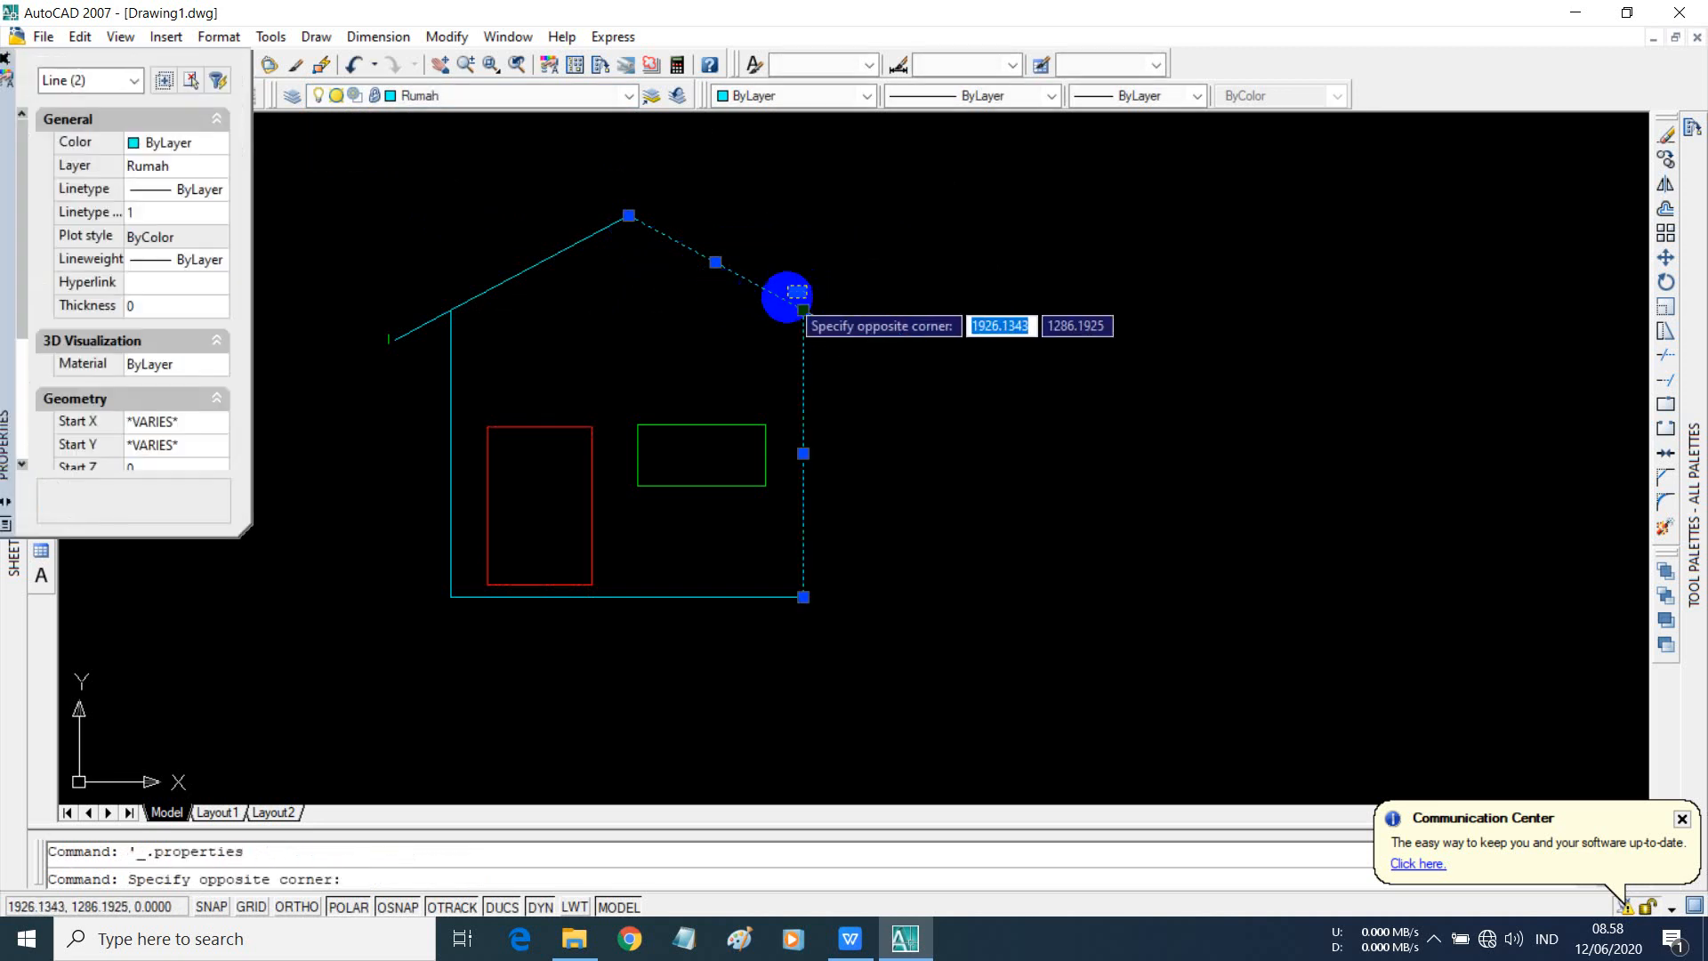
left_click(799, 280)
key("Escape")
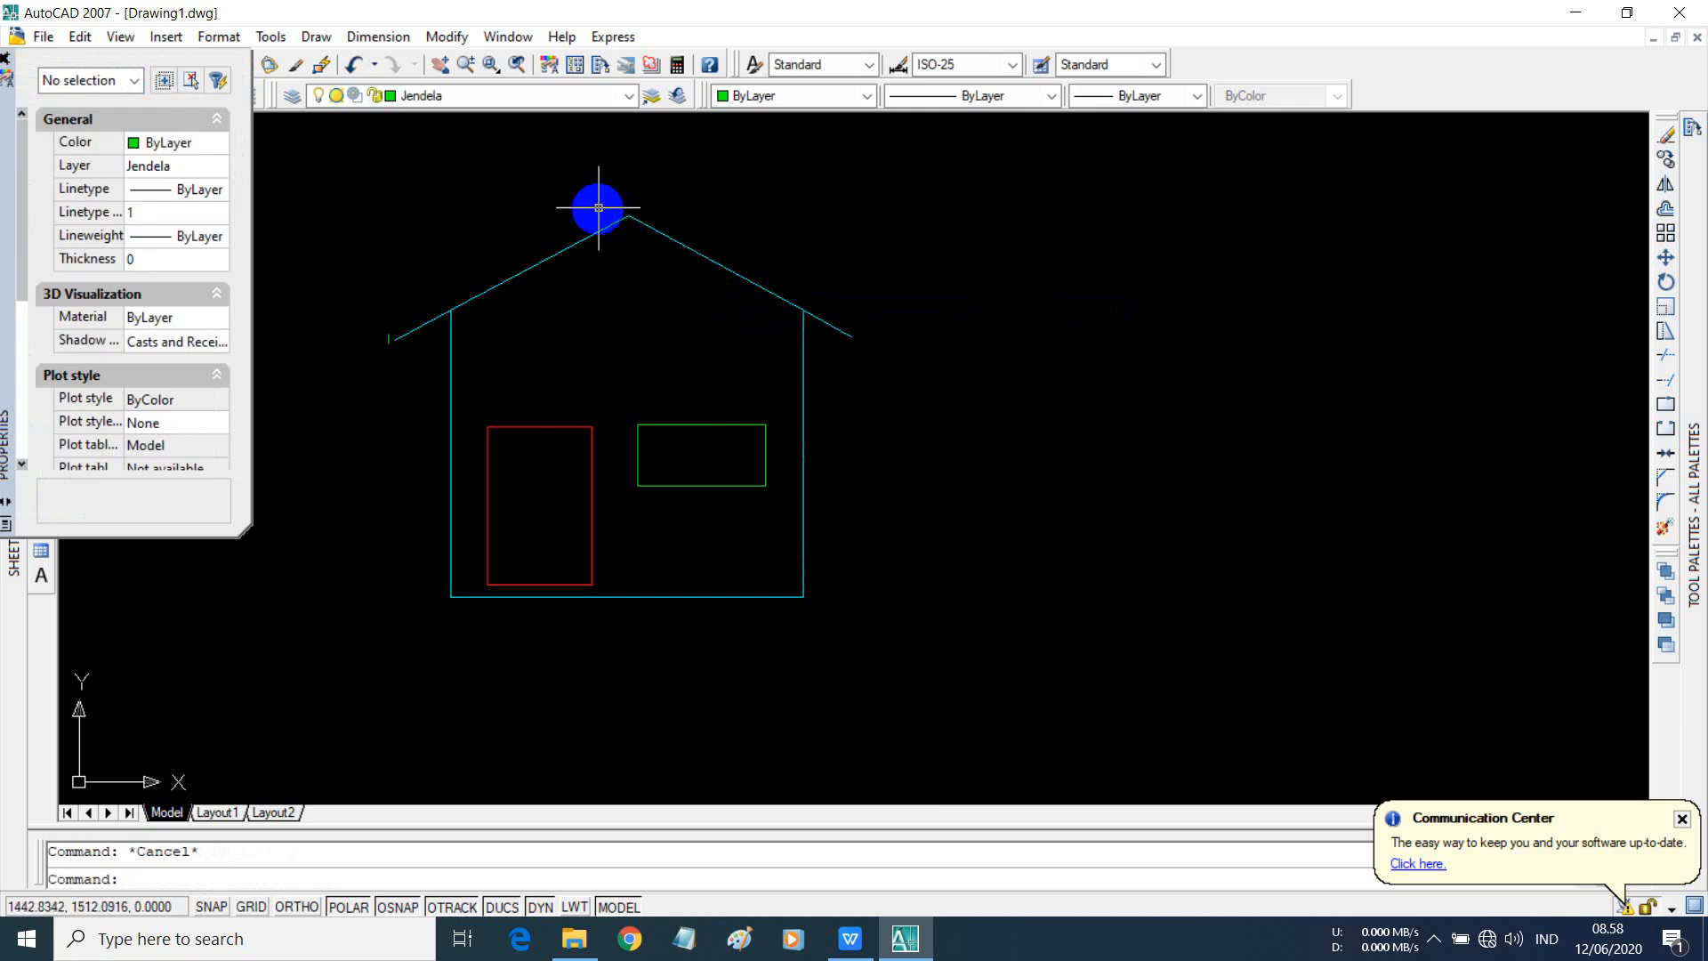
- Set the Properties palette to auto-hide and cancel the stray selection window
left_click(351, 602)
left_click_drag(351, 603, 32, 514)
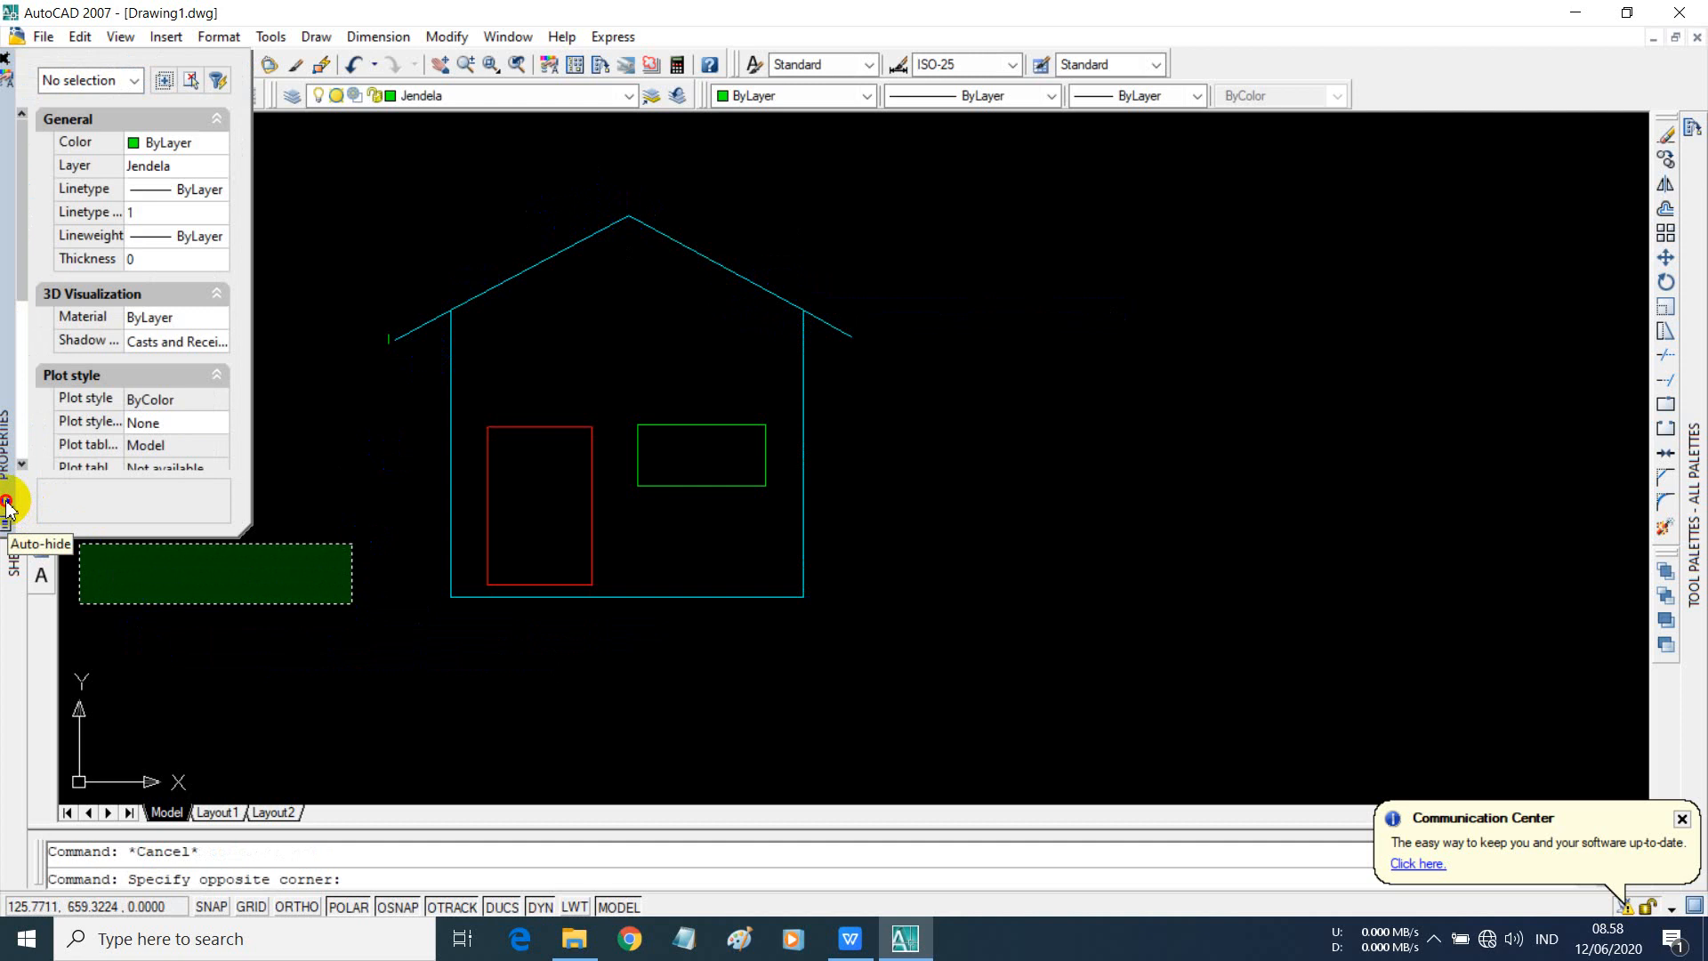
left_click(6, 503)
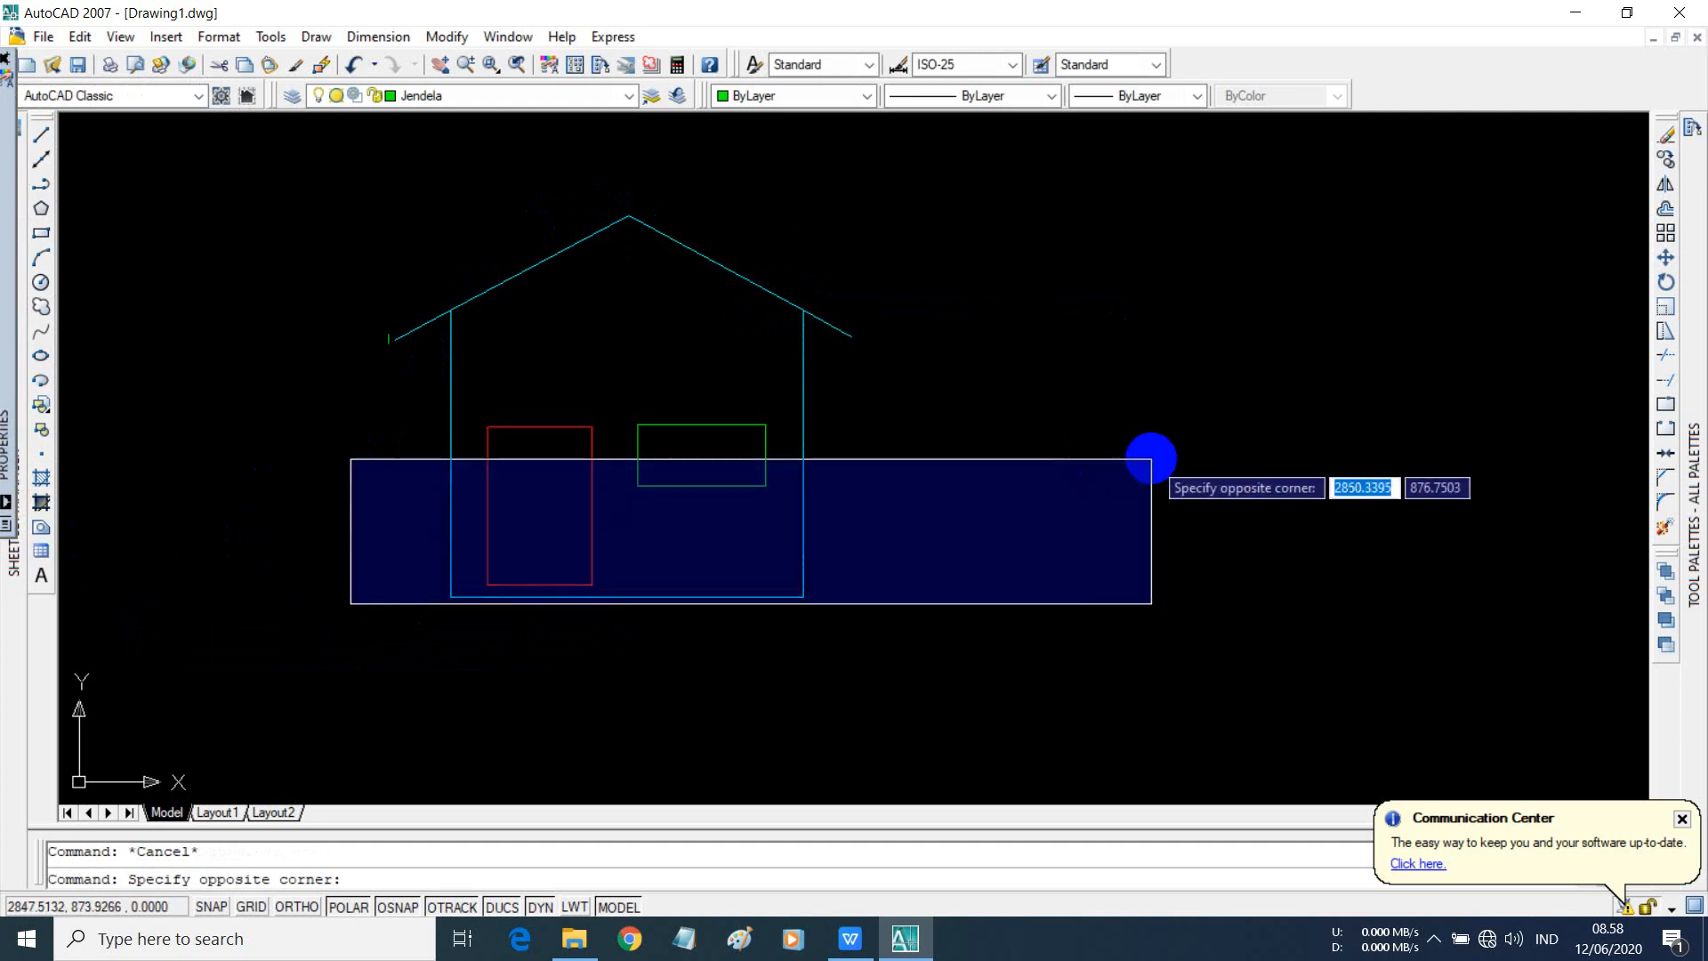
key("Escape")
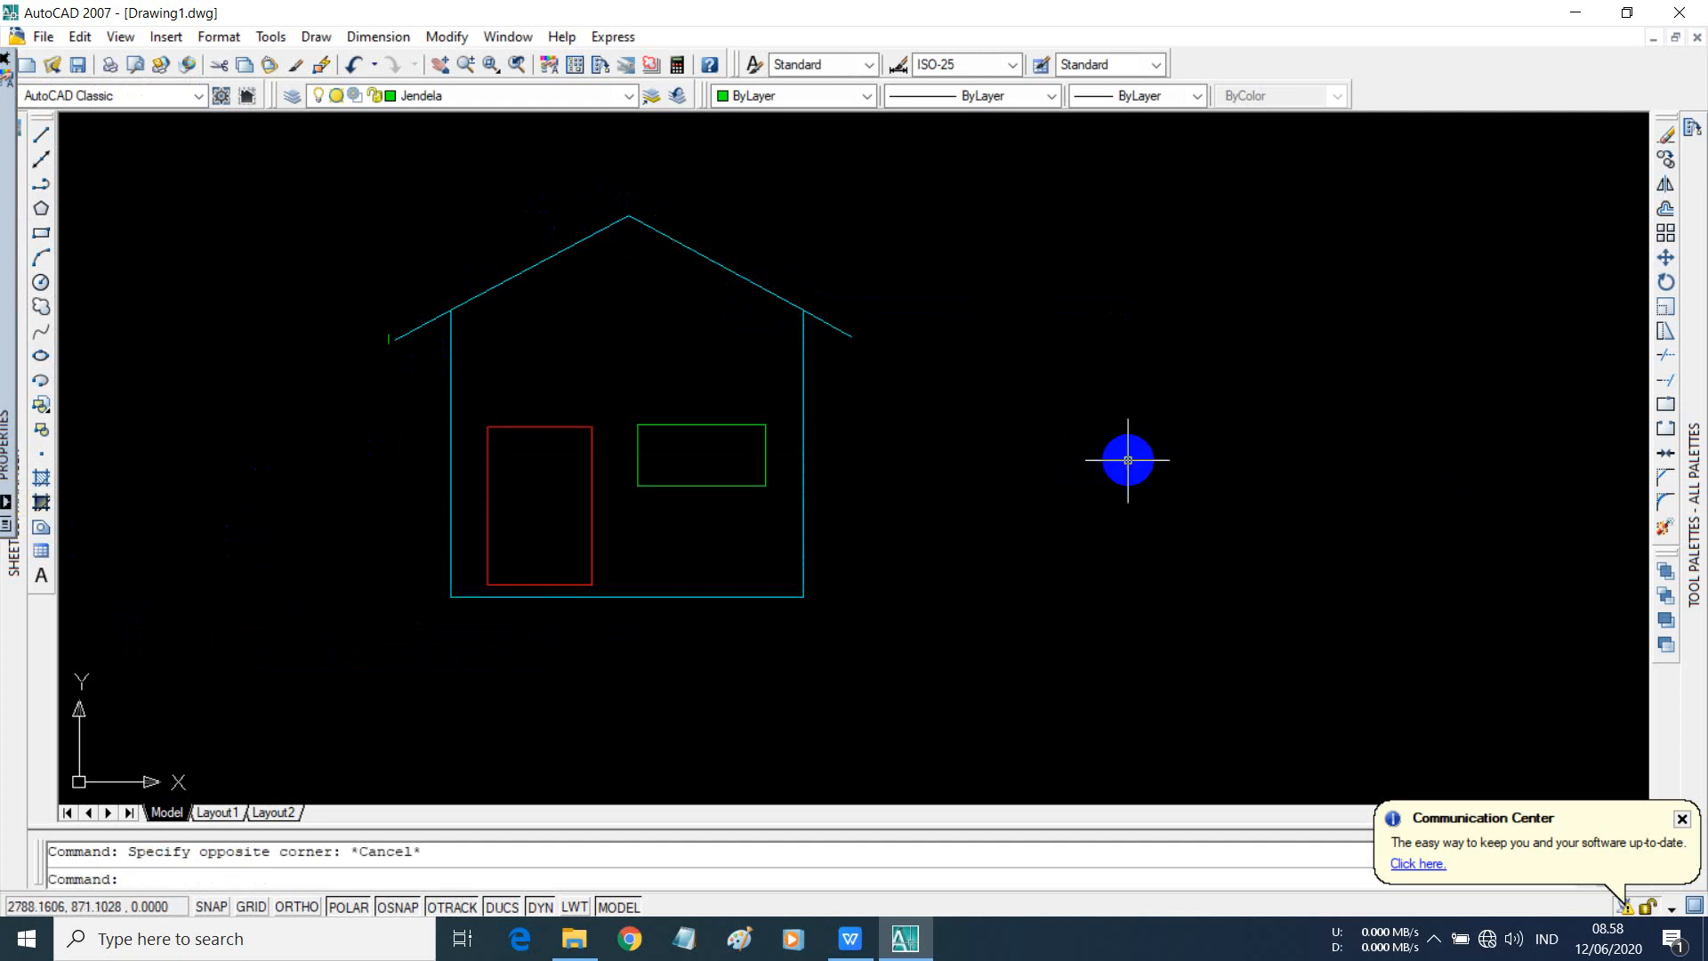
- Unlock the Rumah layer and make it the current layer
left_click(628, 96)
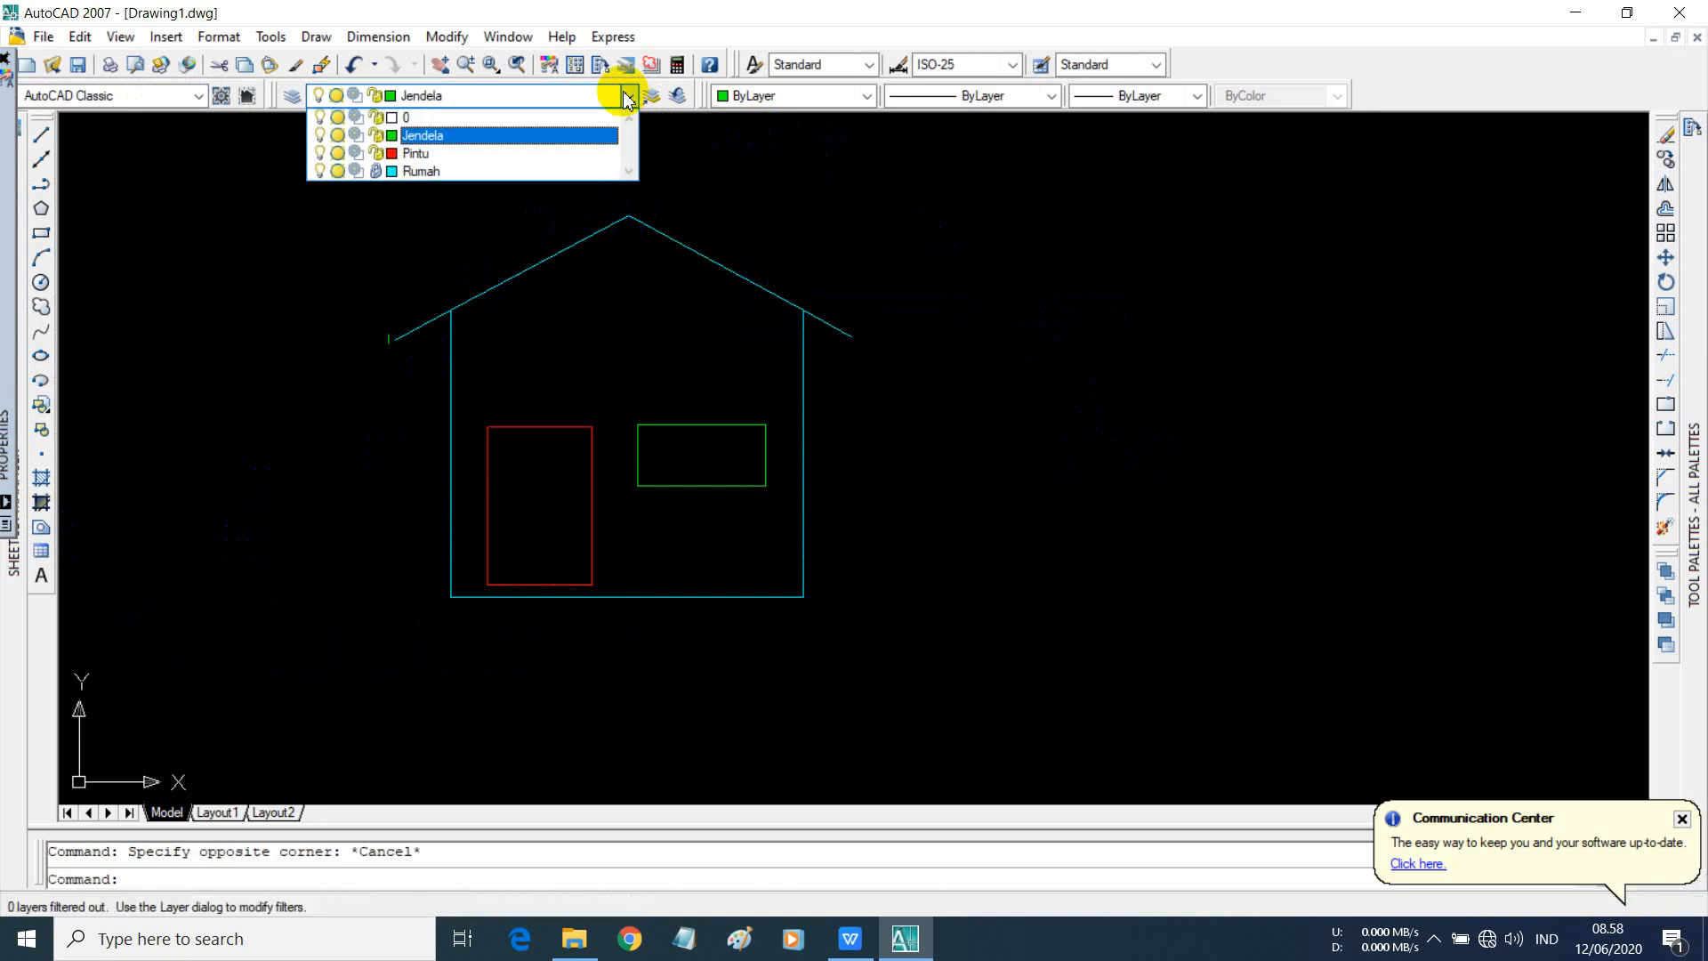
left_click(378, 173)
left_click(489, 293)
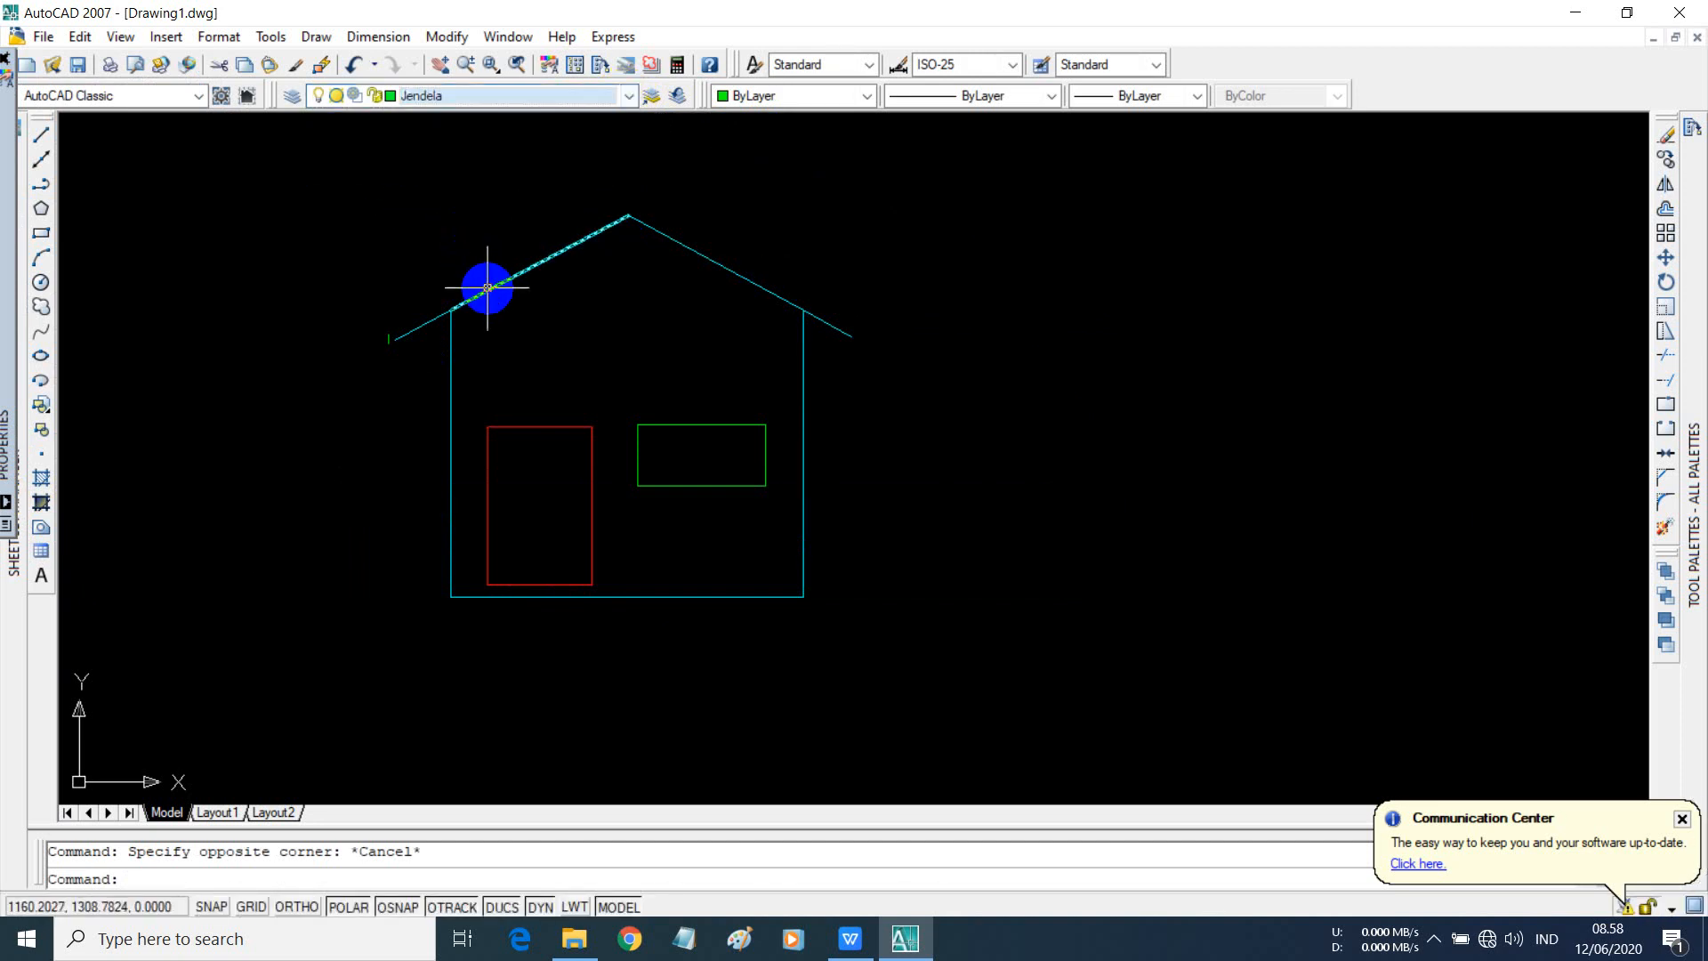
left_click(629, 96)
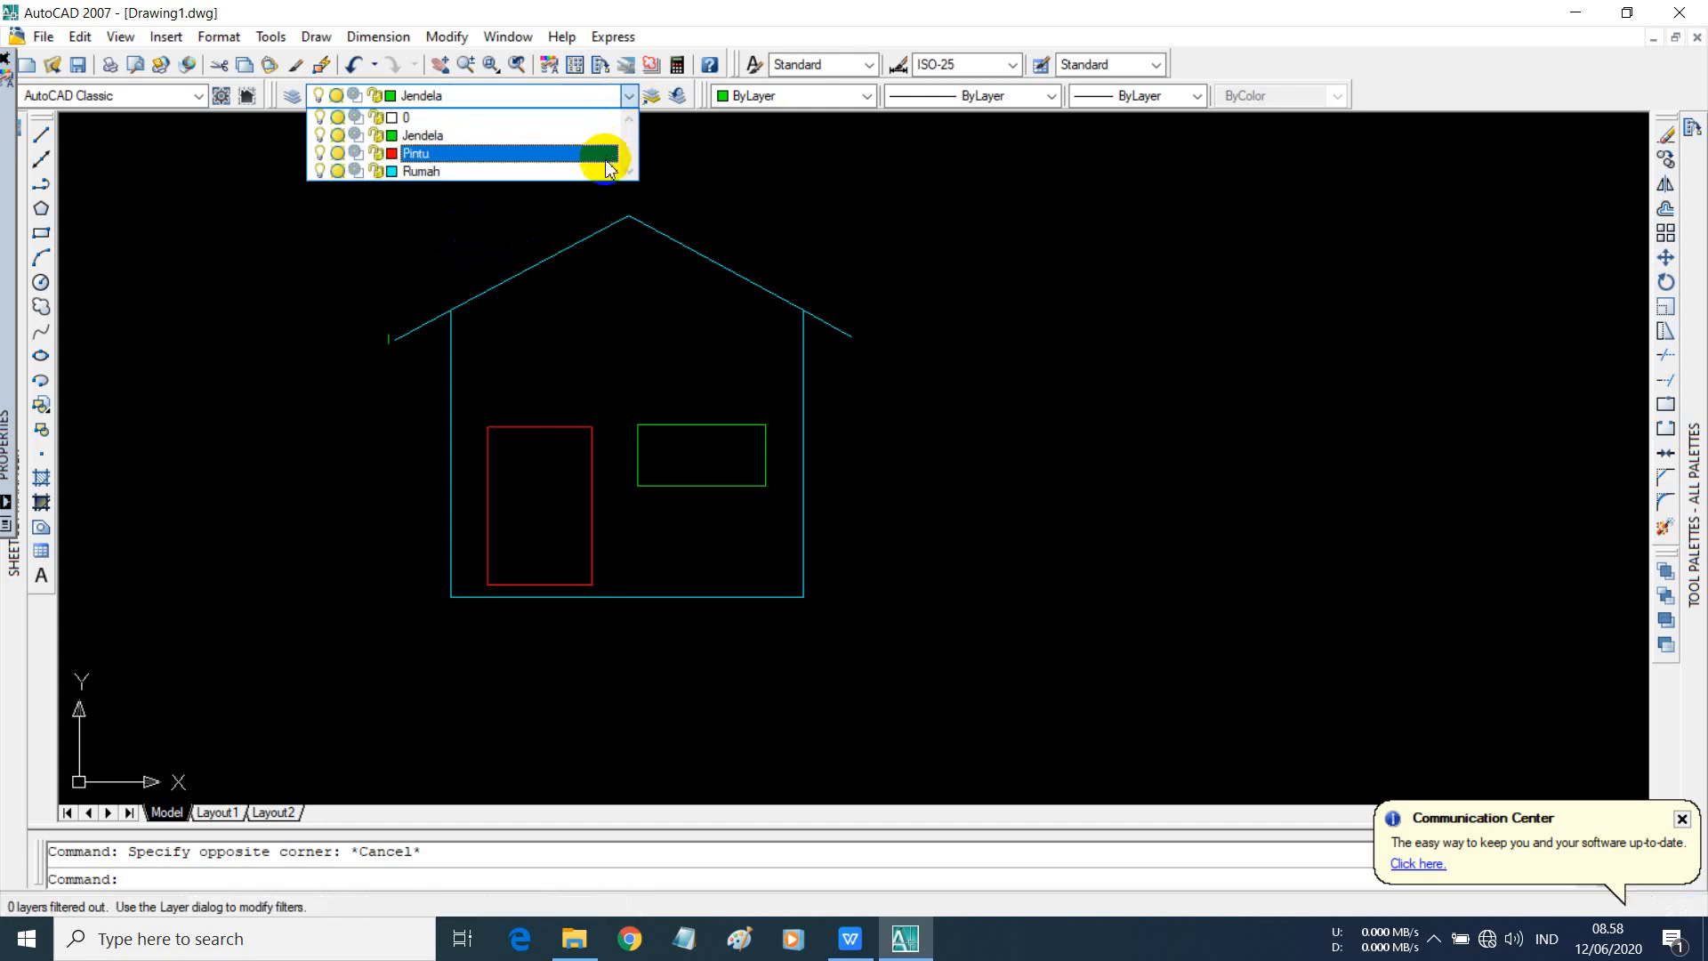
left_click(553, 171)
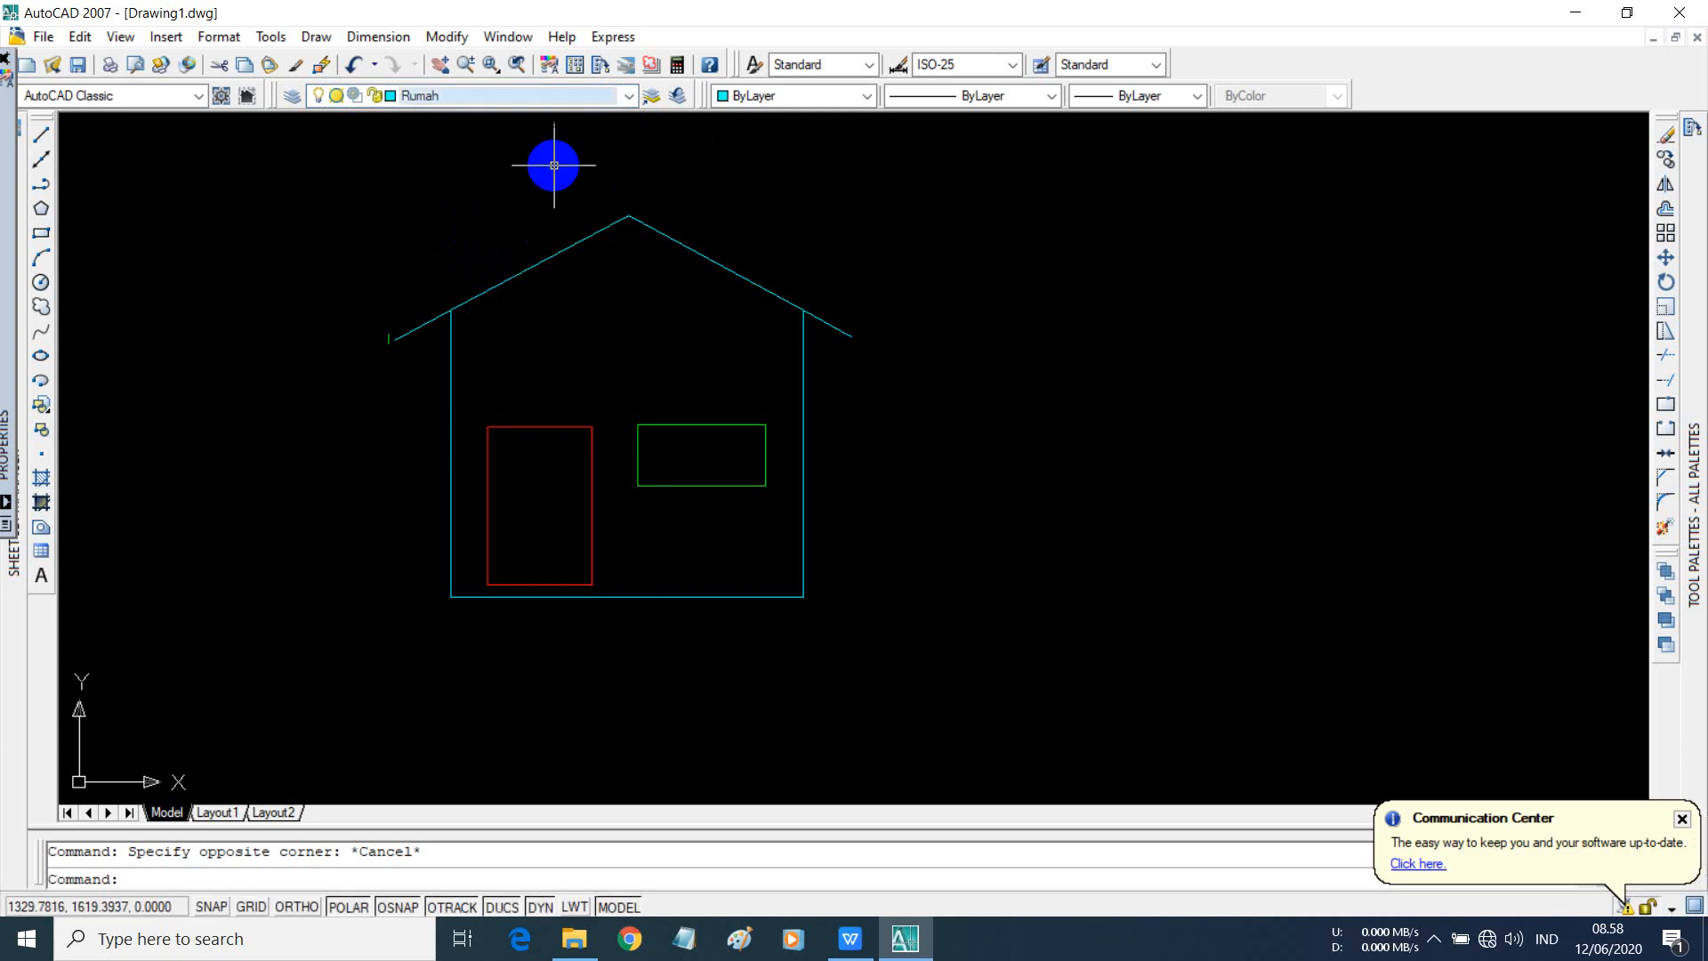
- Try stretching the left roof slope from its apex endpoint, put it back at the apex, and clear the selection
left_click(550, 254)
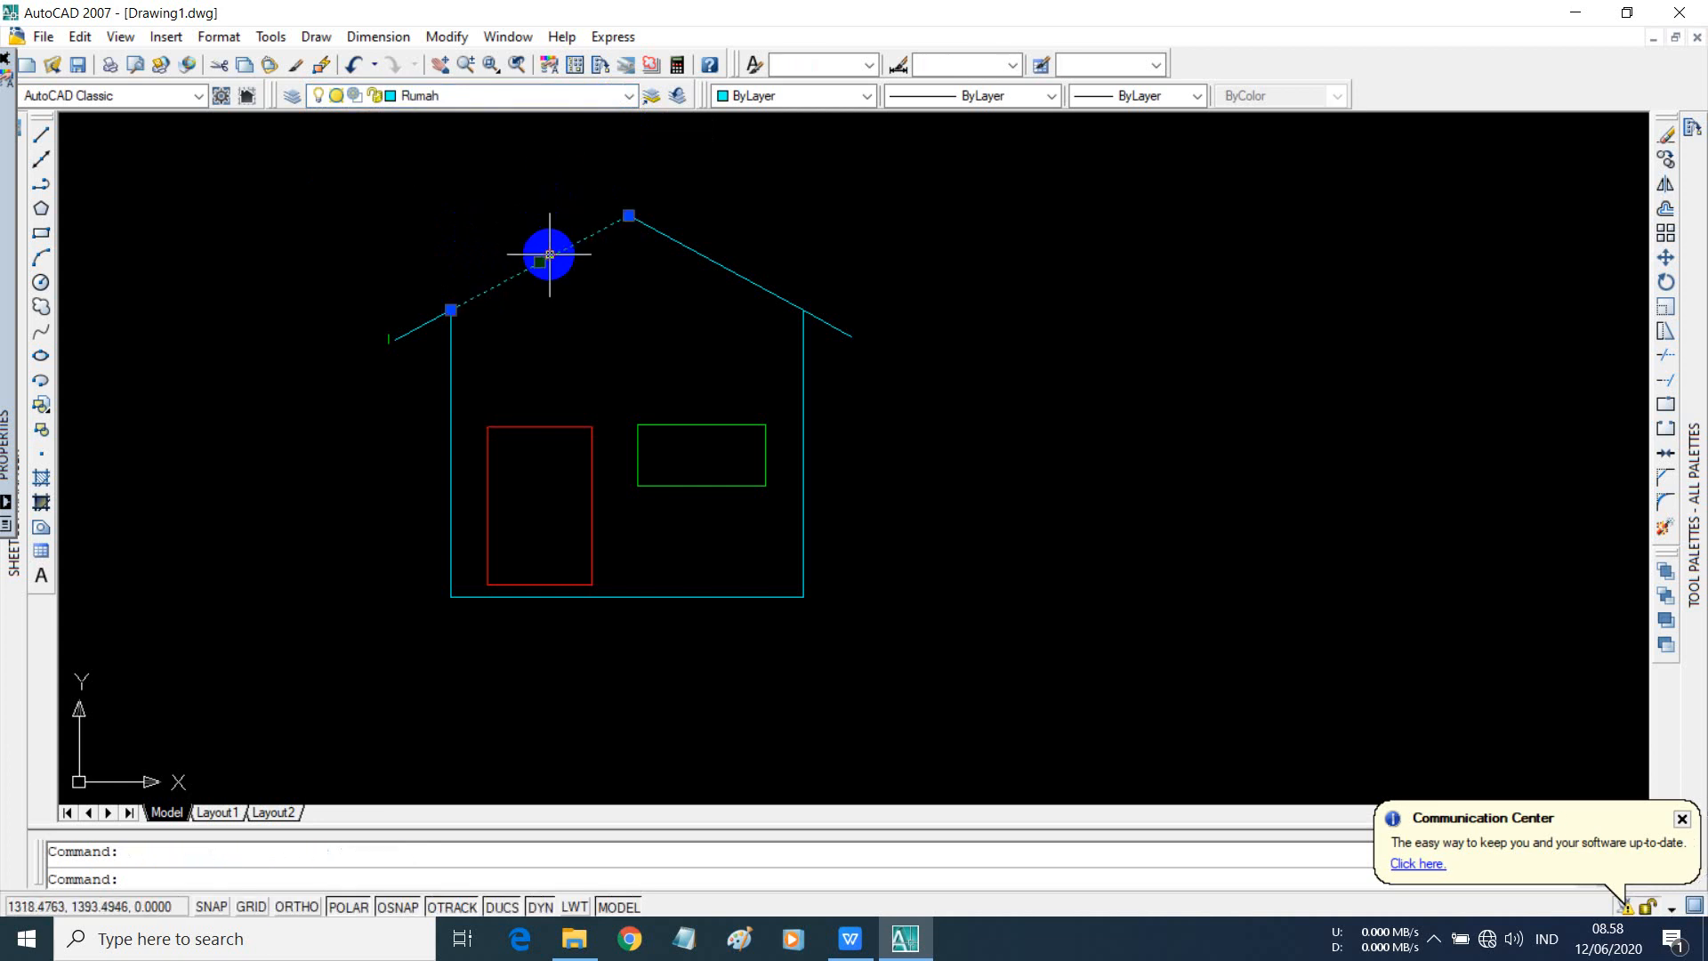
left_click(633, 212)
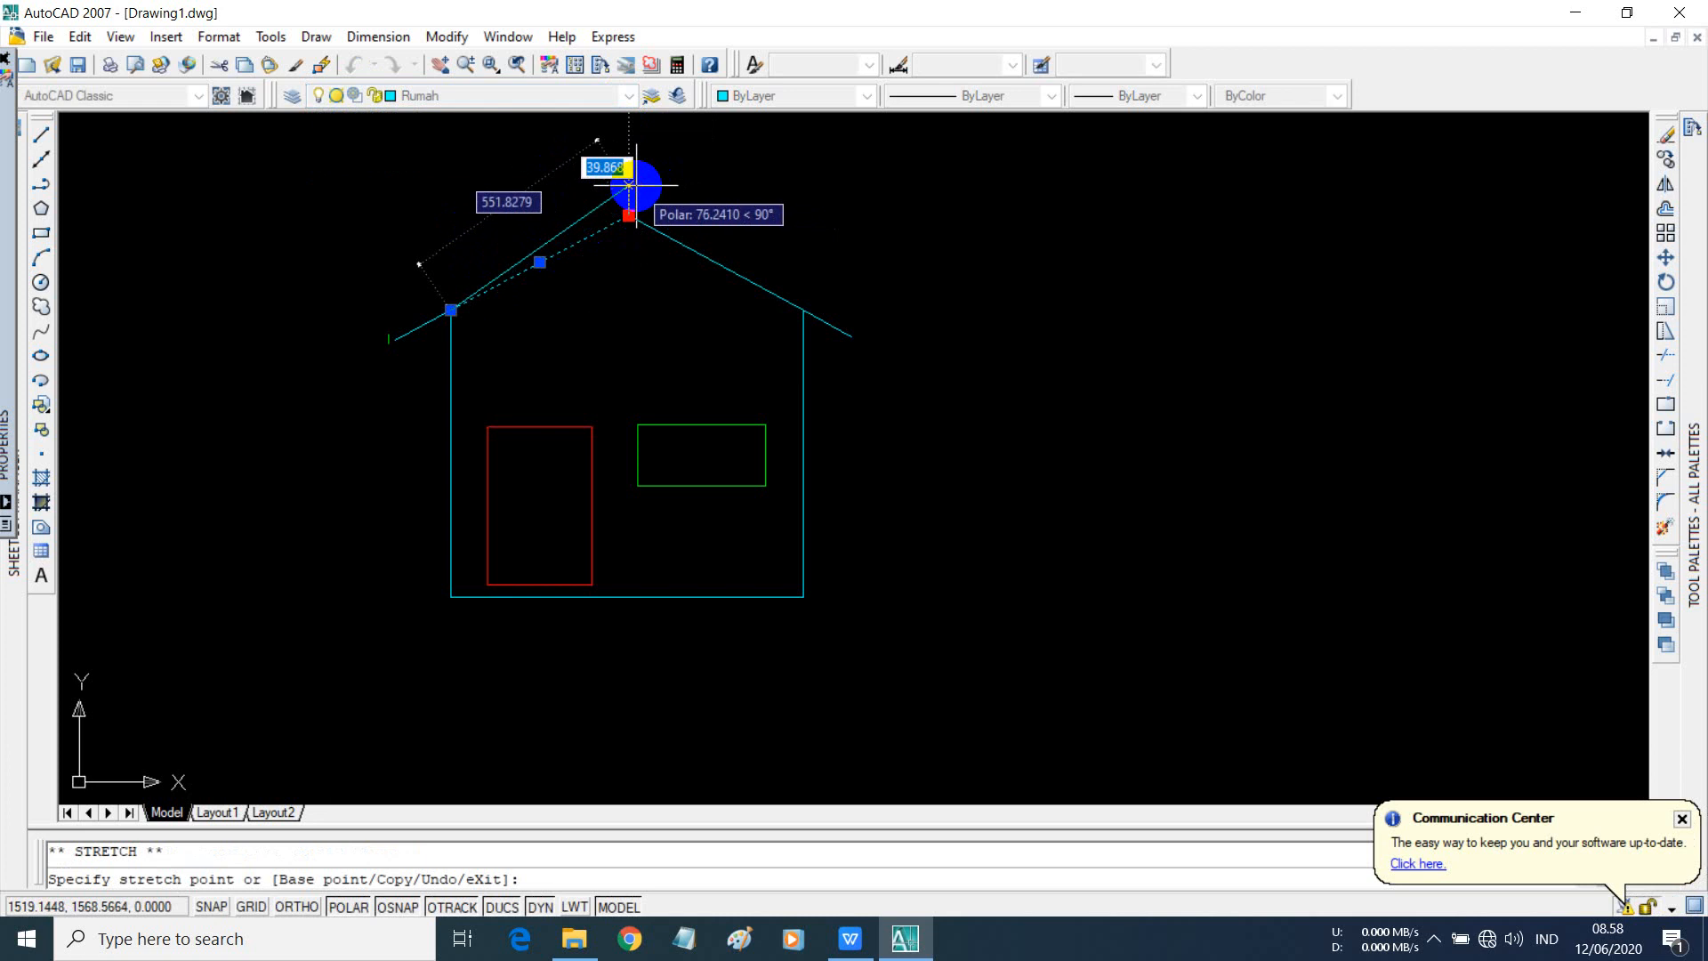
left_click(629, 215)
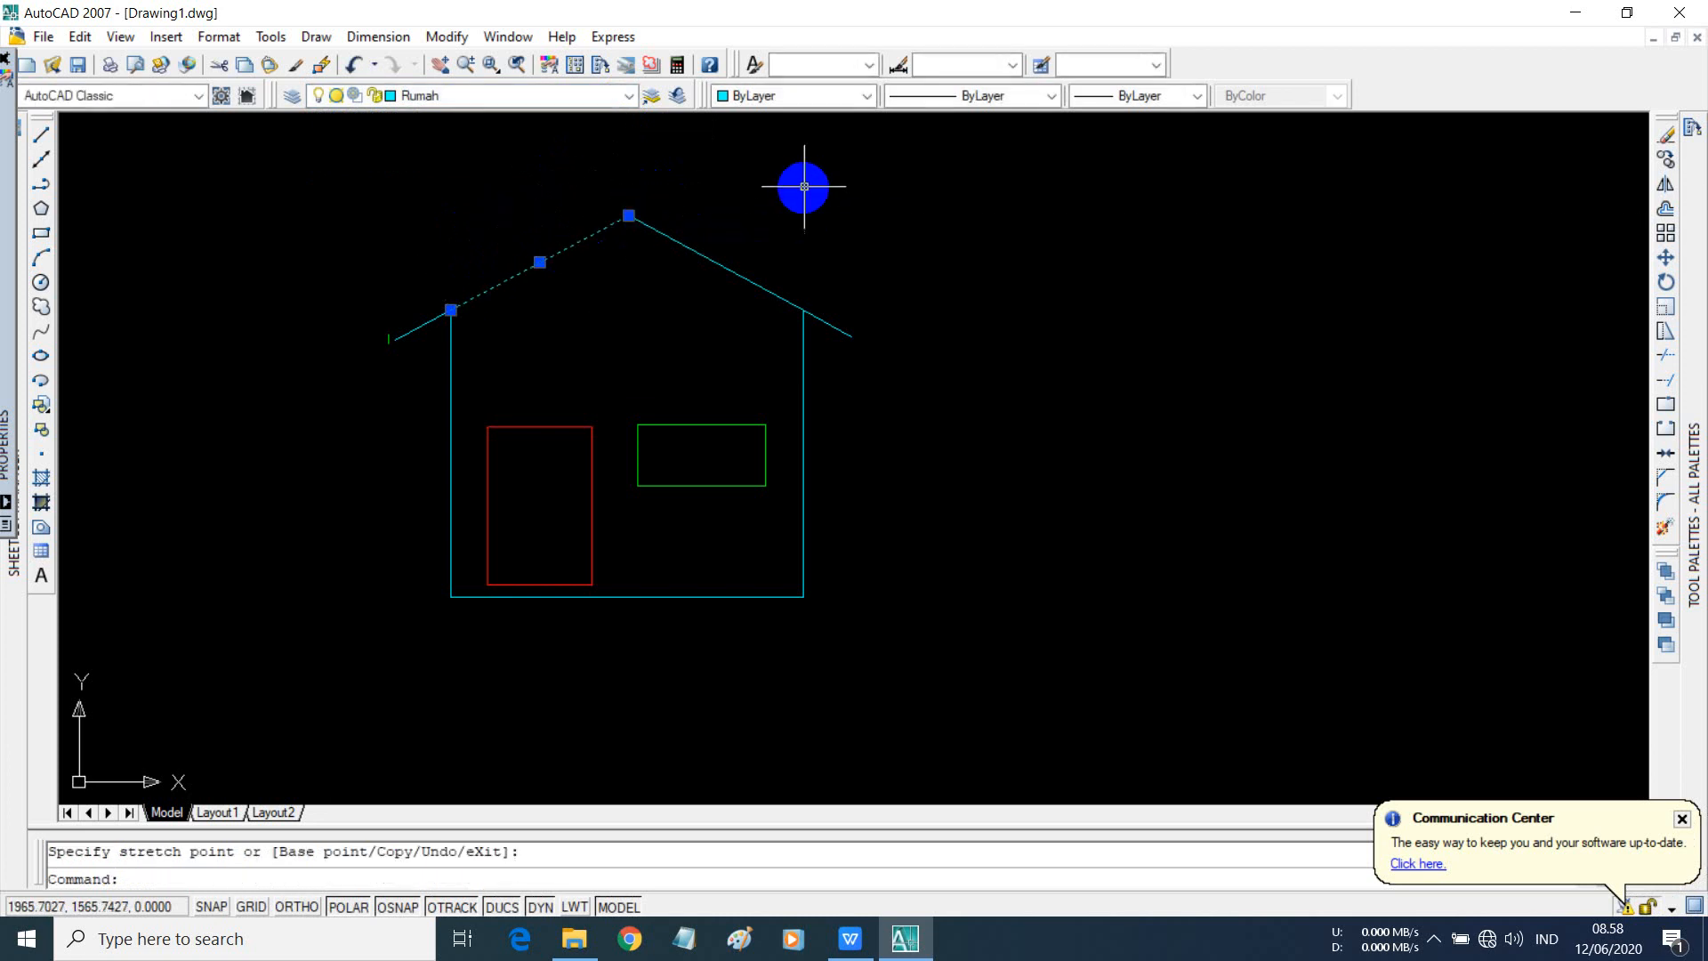
left_click(805, 188)
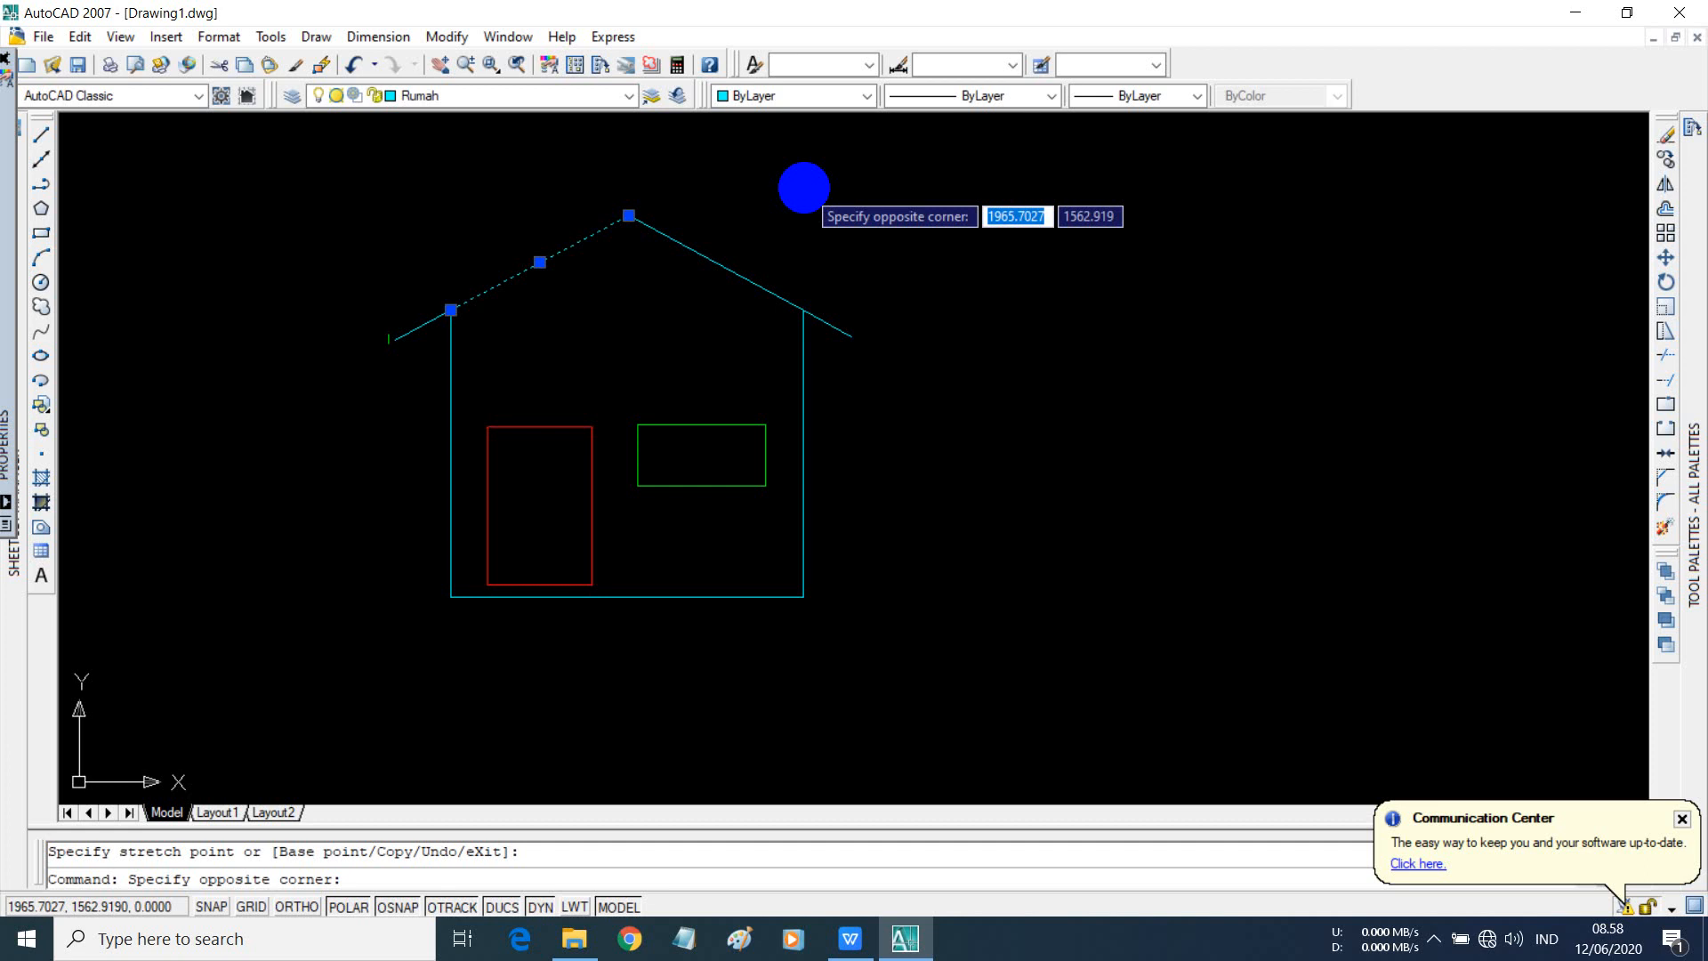
key("Escape")
key("Escape")
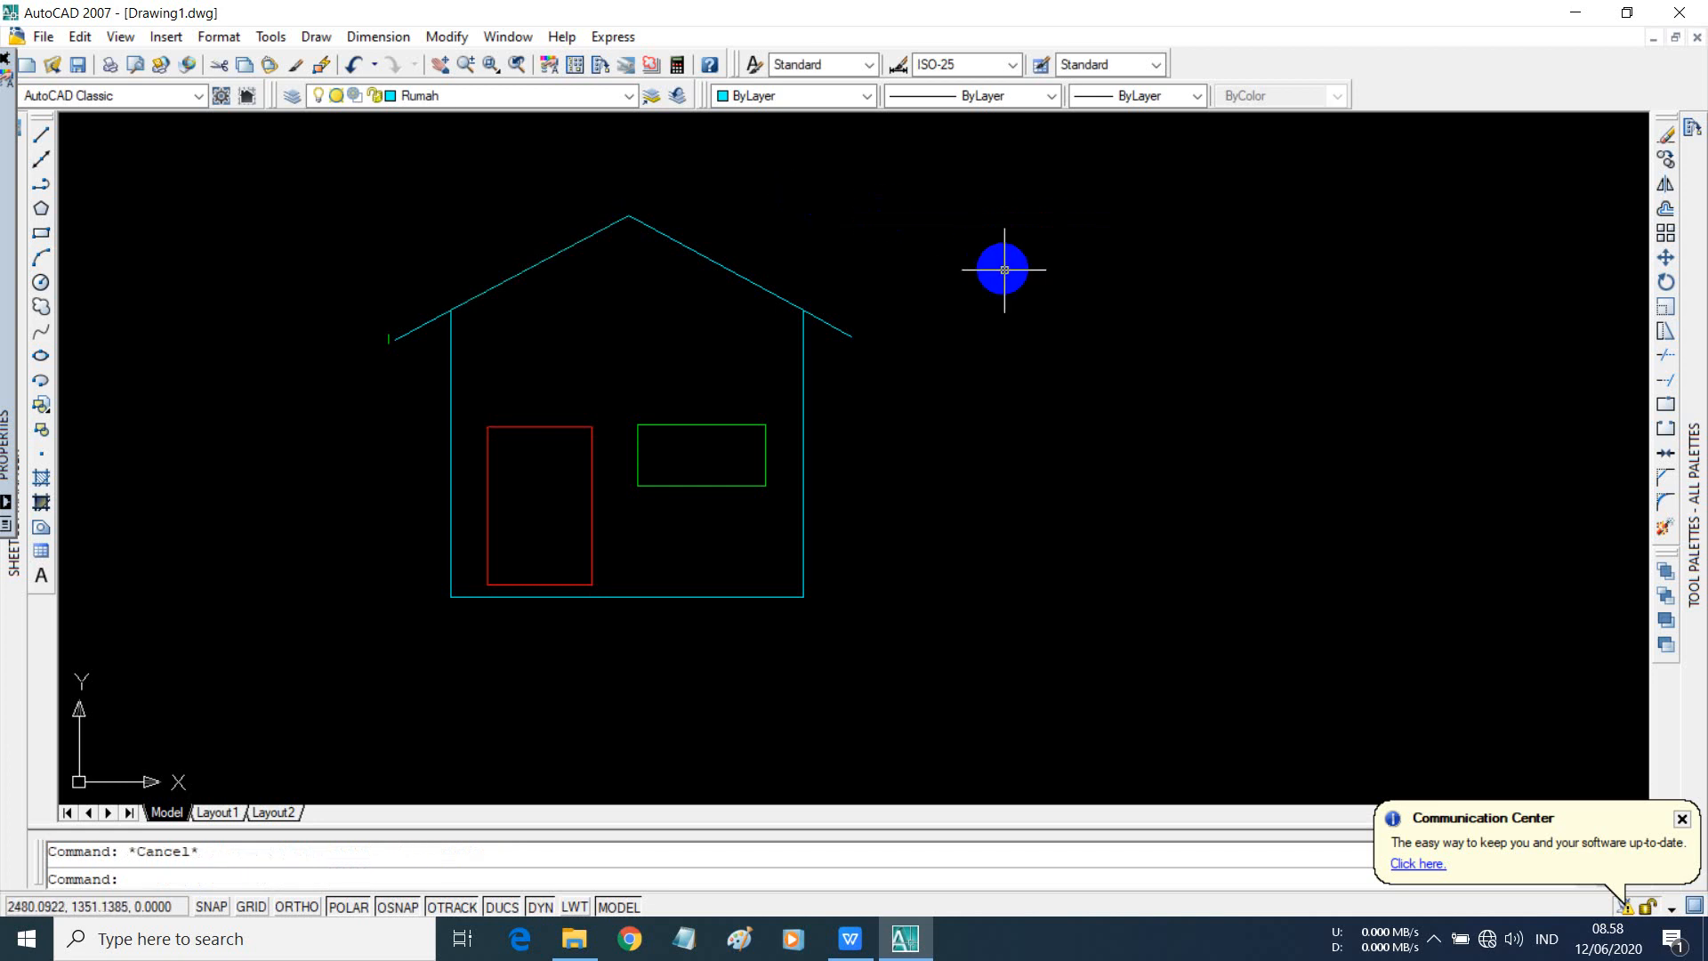